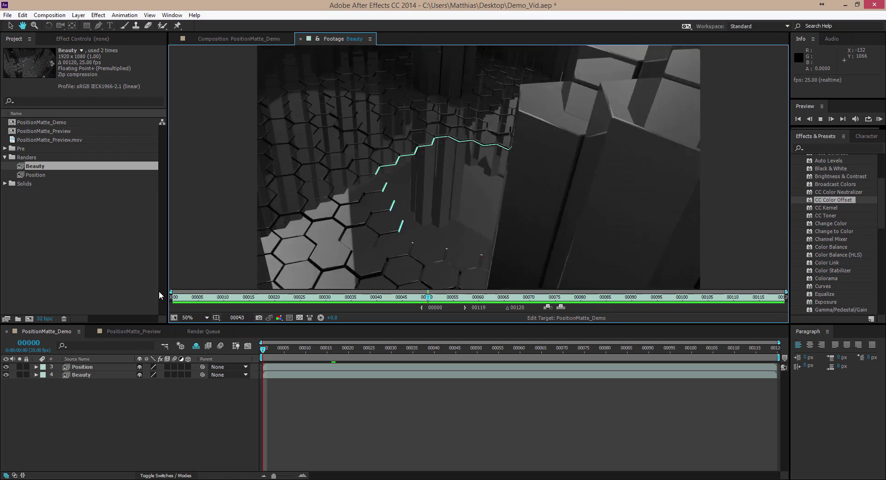
- Stop the Beauty footage and play back PositionMatte_Preview.mov
key("space")
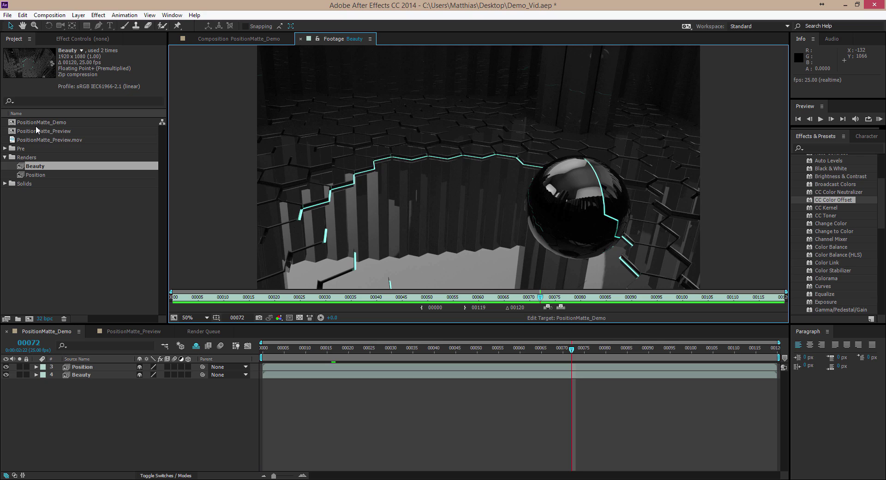
double_click(43, 138)
key("space")
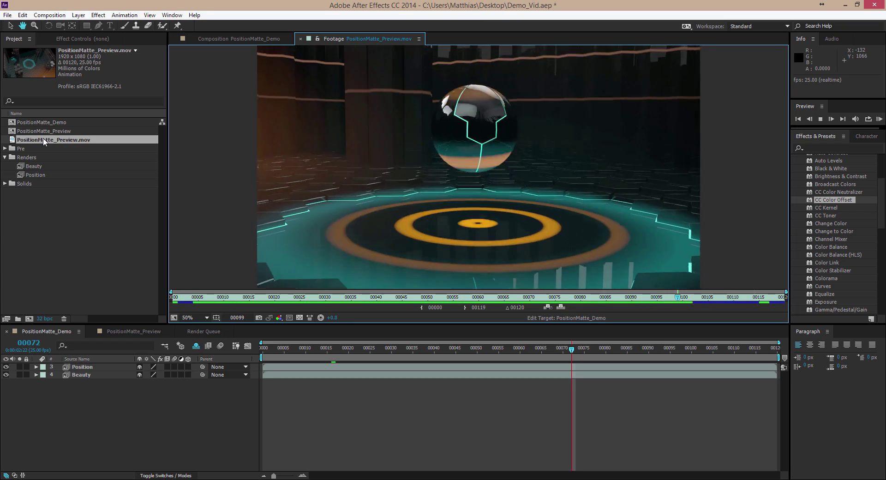
left_click(83, 329)
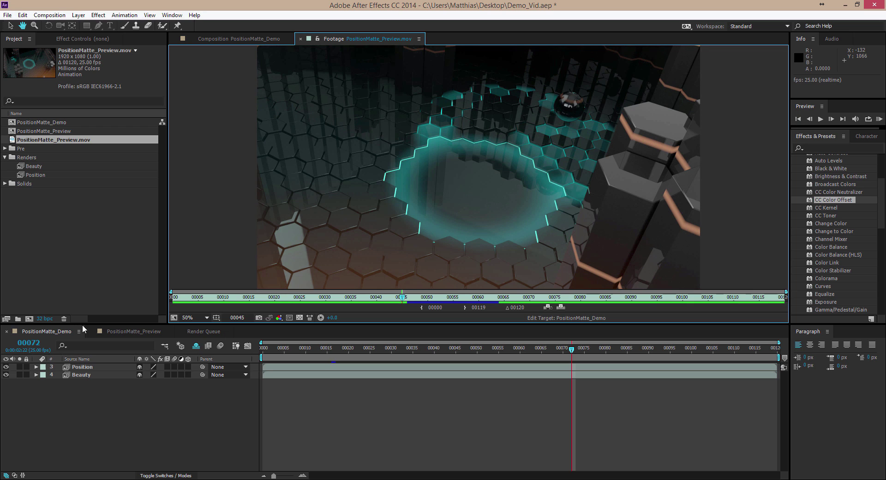
- Open the Position and Beauty render footage in turn and compare the two passes at frame 34
double_click(36, 175)
mouse_move(347, 301)
left_mouse_down()
mouse_move(461, 302)
mouse_move(320, 299)
mouse_move(401, 301)
mouse_move(347, 301)
left_mouse_up()
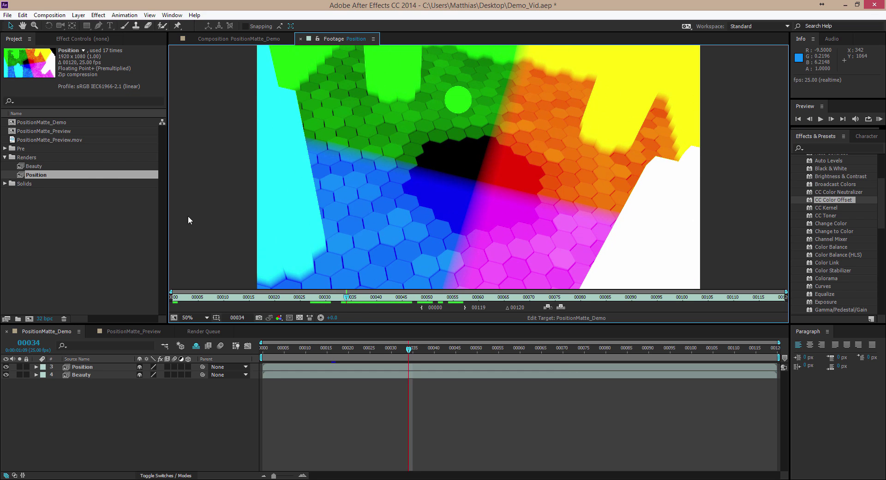
double_click(36, 166)
left_click_drag(442, 301, 347, 301)
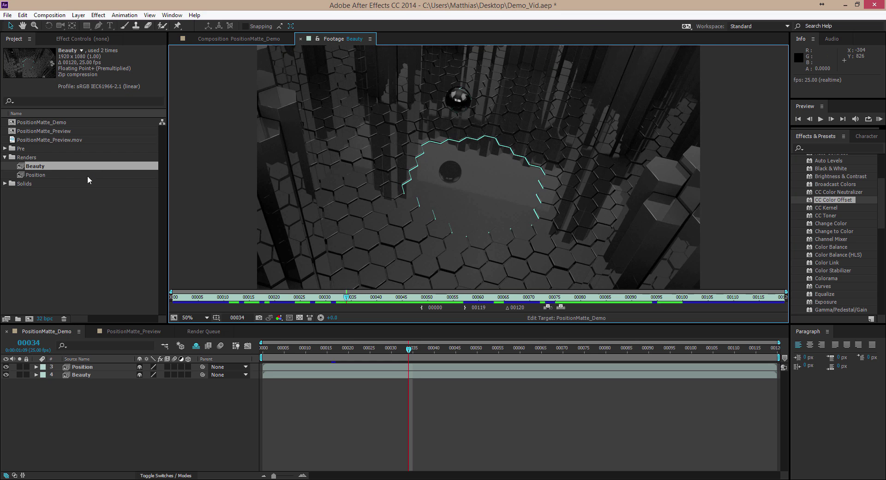
double_click(60, 176)
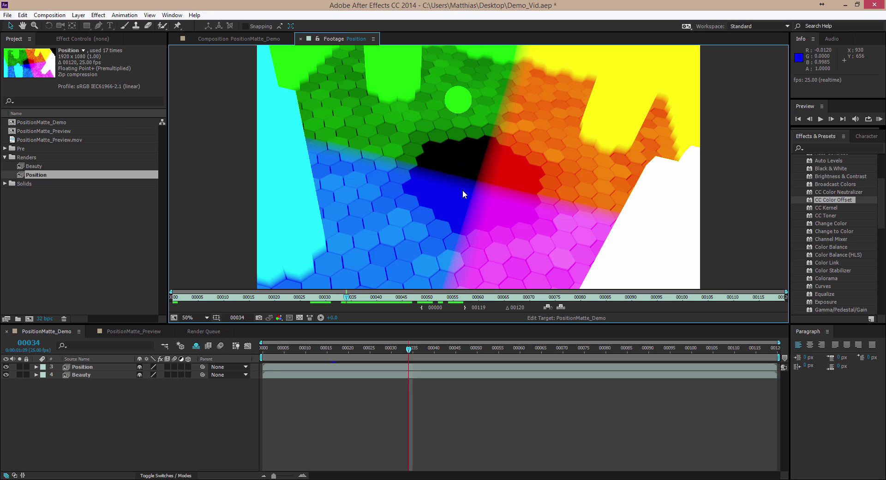
- Inspect the green channel of the Position footage with the viewer exposure lowered to -1.8, and return to the RGB view
left_click(279, 319)
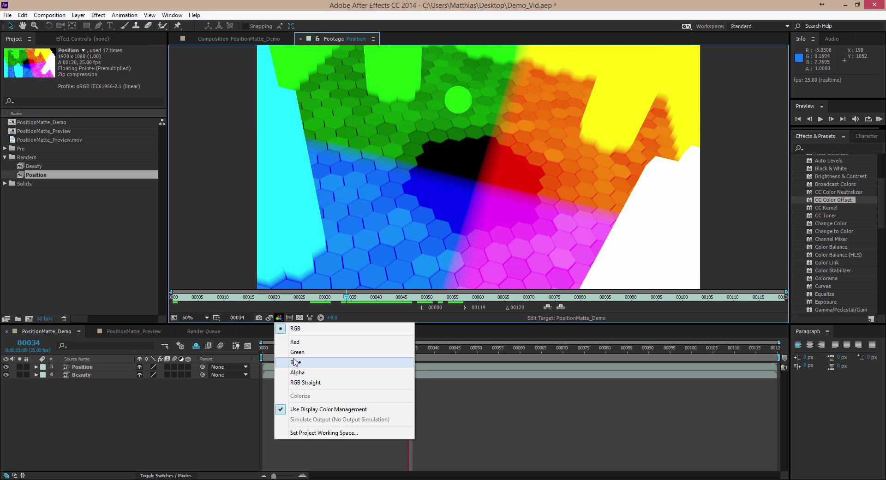
left_click(294, 362)
mouse_move(334, 319)
left_mouse_down()
mouse_move(351, 317)
mouse_move(312, 319)
mouse_move(335, 317)
mouse_move(325, 317)
left_mouse_up()
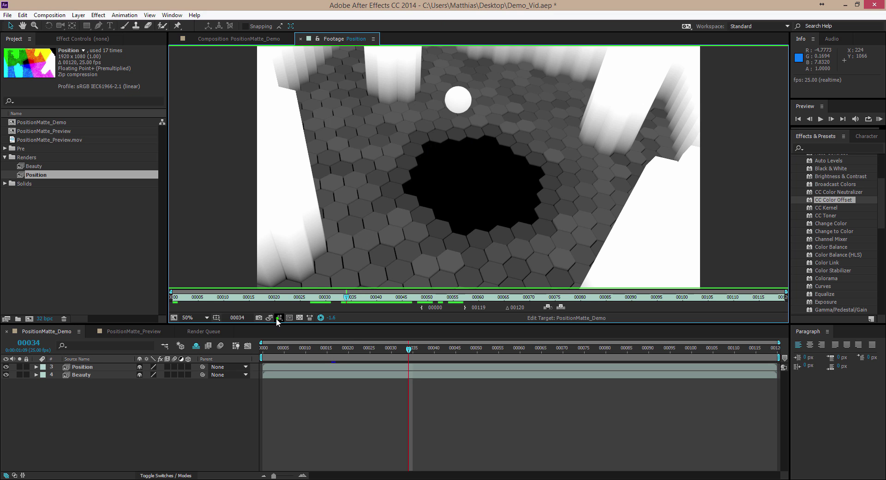
key("alt+2")
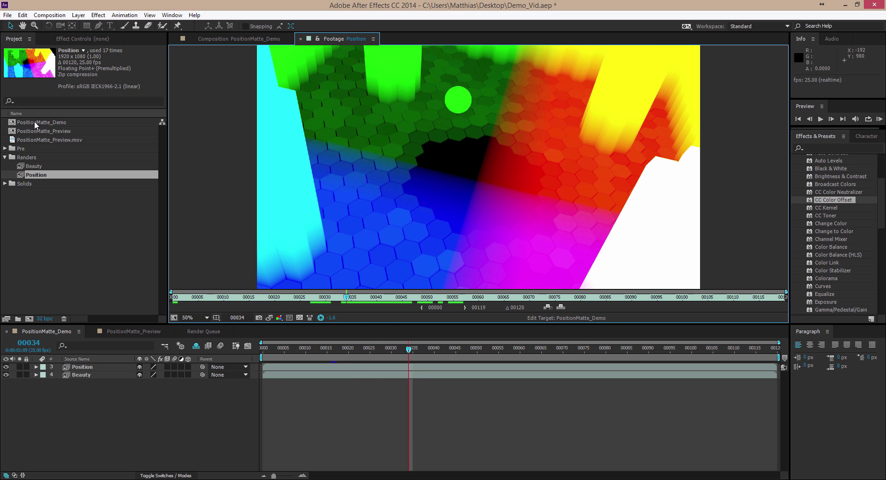
- Open the PositionMatte_Demo composition and toggle the Position layer's visibility off and on to compare it with Beauty
double_click(34, 121)
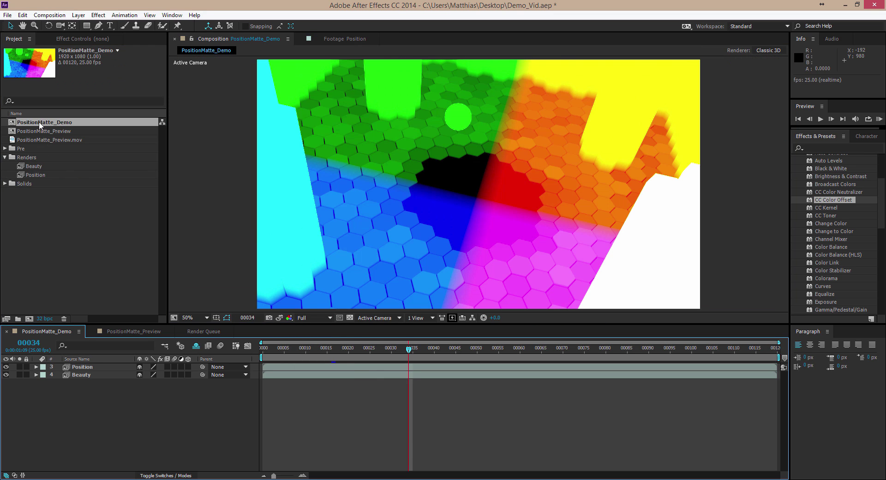
left_click(6, 367)
left_click(6, 367)
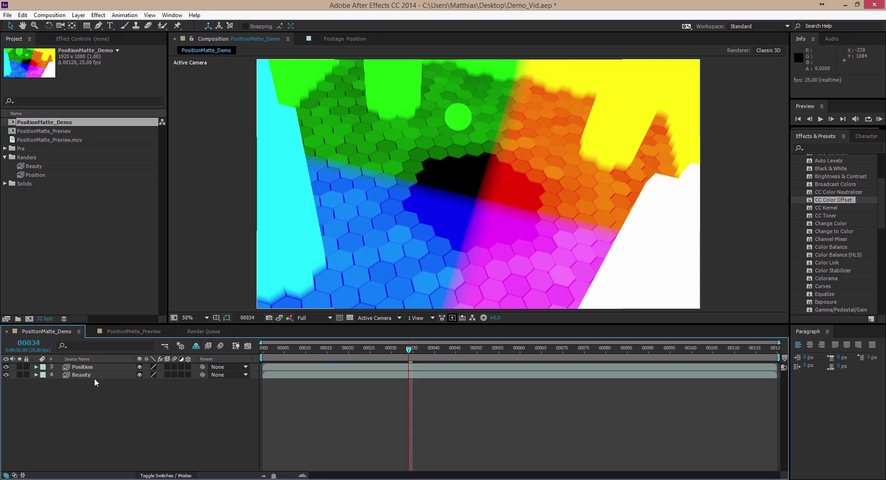
- Hide the Beauty layer and apply the Tillman Position Matte effect to the Position layer
left_click(92, 367)
left_click(95, 37)
left_click(36, 367)
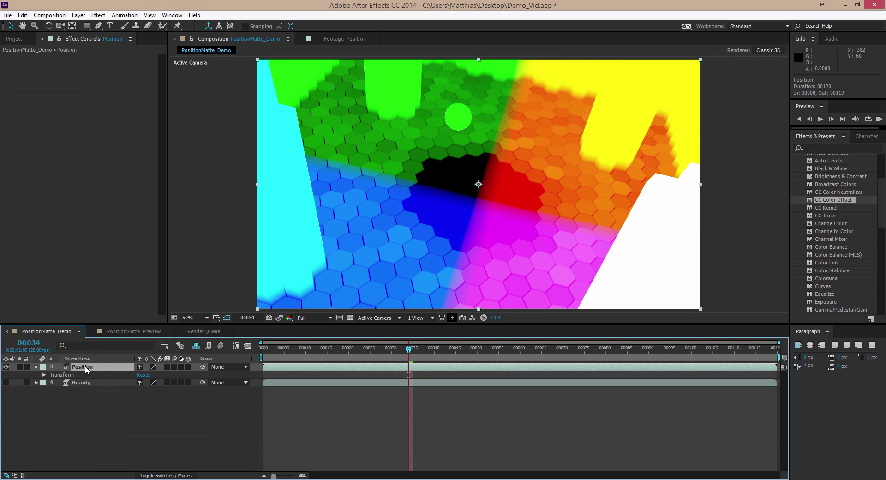
left_click(98, 16)
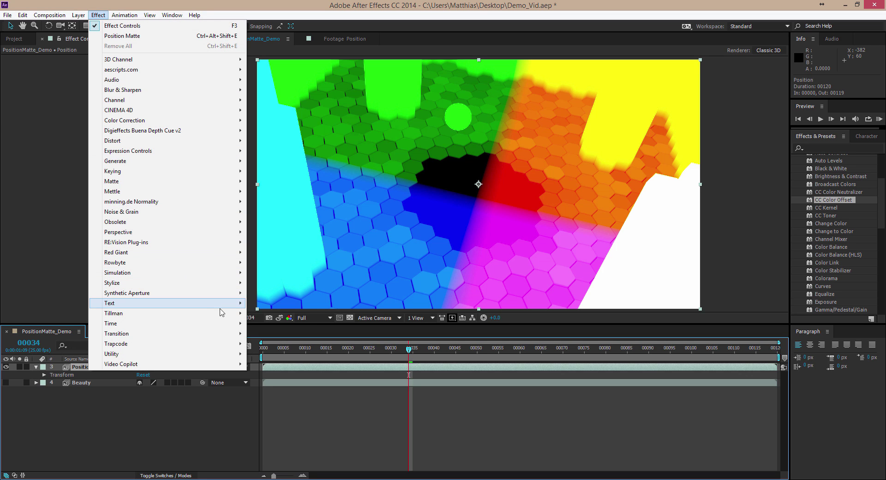
mouse_move(219, 314)
left_click(266, 314)
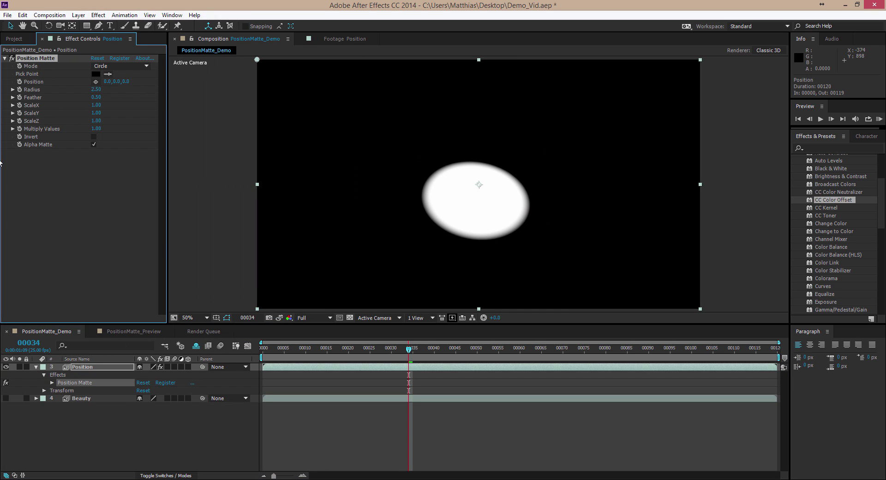
- Try the Ring, Square and Box modes of the Position Matte effect
mouse_move(96, 89)
left_mouse_down()
mouse_move(134, 90)
mouse_move(70, 90)
mouse_move(153, 96)
mouse_move(116, 96)
mouse_move(107, 82)
left_mouse_up()
left_click(93, 59)
left_click(121, 66)
left_click(123, 82)
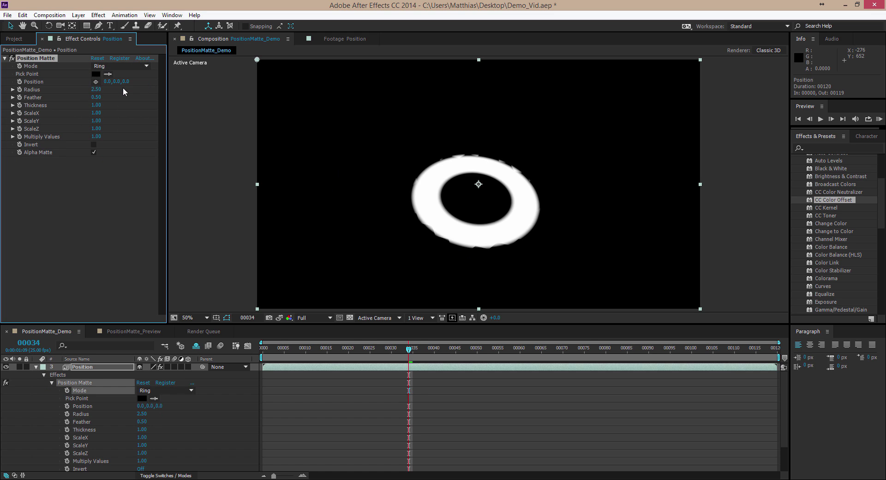
left_click(117, 64)
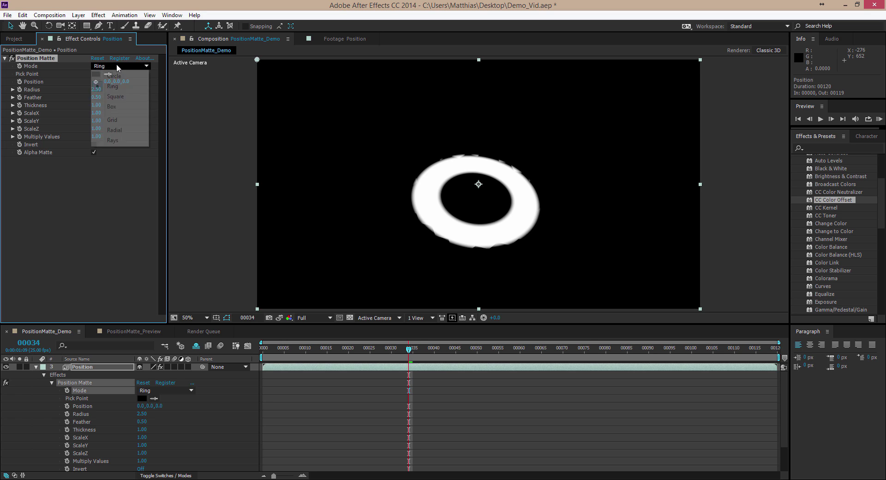
left_click(121, 97)
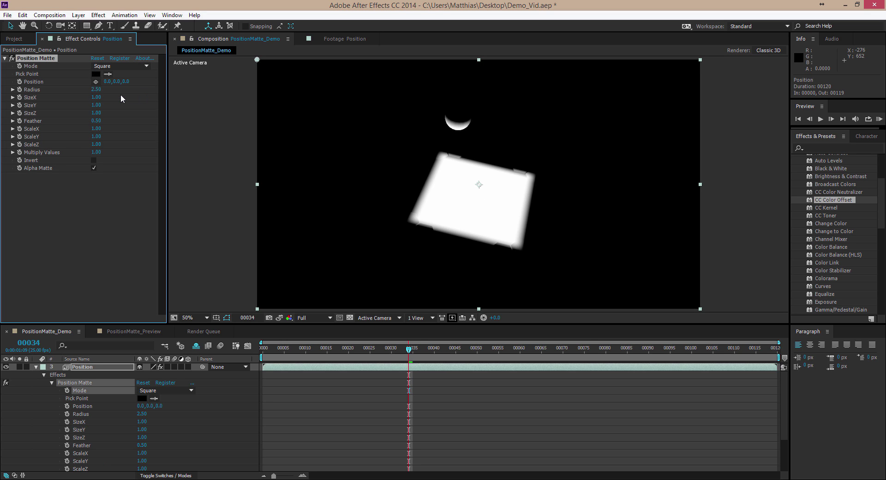
left_click(119, 66)
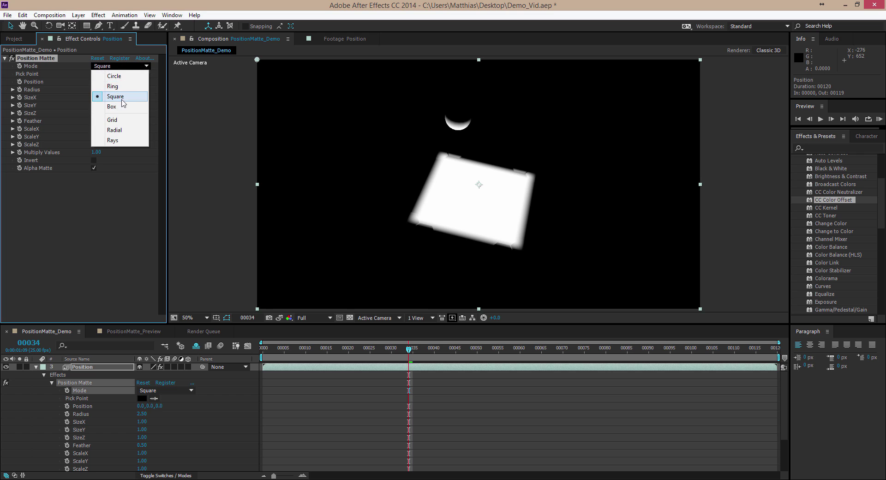
left_click(148, 104)
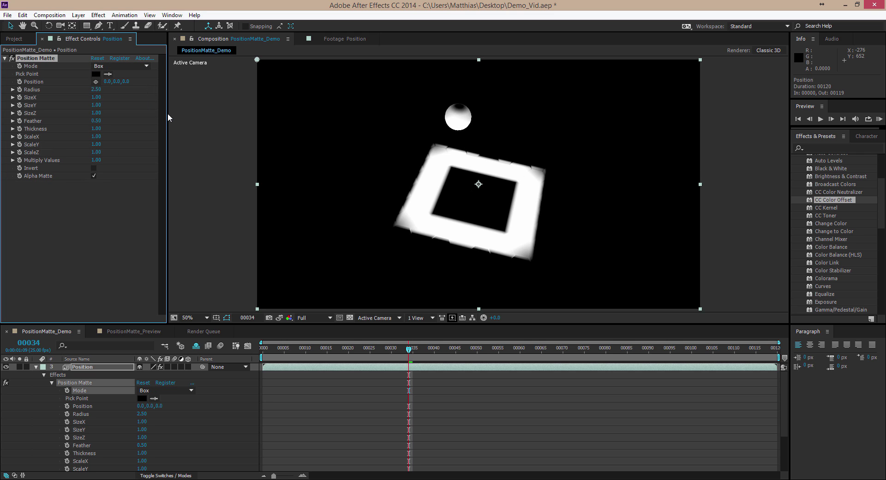
- Try the Grid and Radial modes of Position Matte, with ScaleX at 0.83 for the radial pattern
left_click(116, 66)
left_click(119, 121)
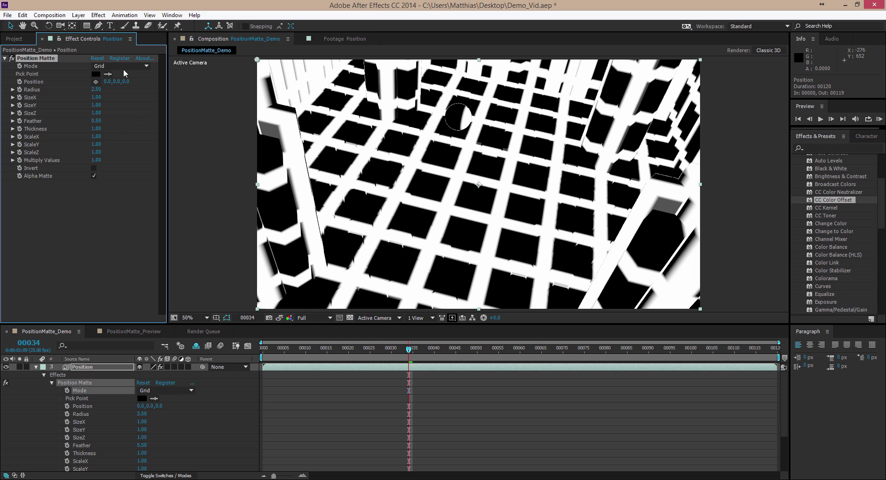
left_click(123, 66)
left_click(125, 130)
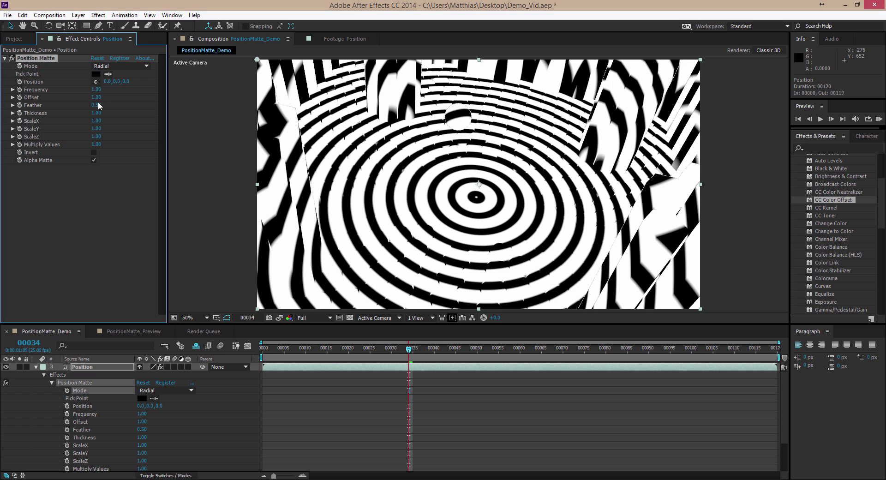
left_click_drag(96, 121, 88, 121)
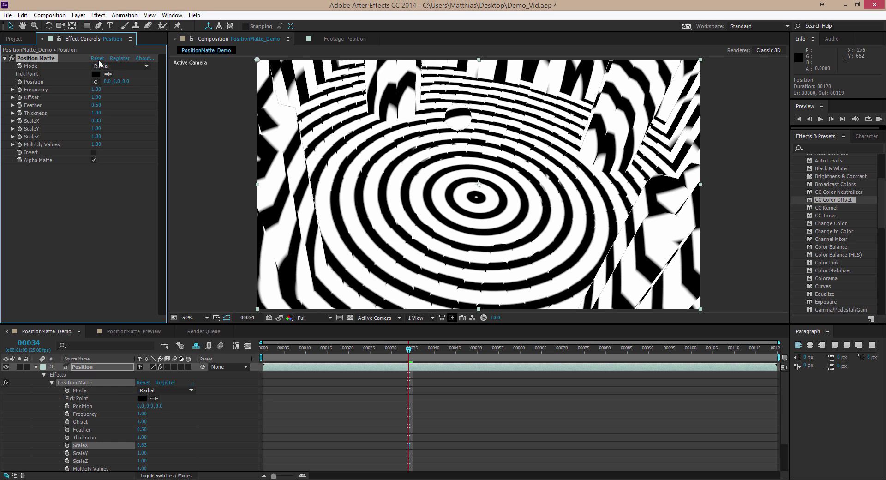
- Try the Rays mode with ScaleX 1, Frequency 12.03 and Offset 0.92, and reset the Position Matte effect
left_click(102, 66)
left_click(99, 141)
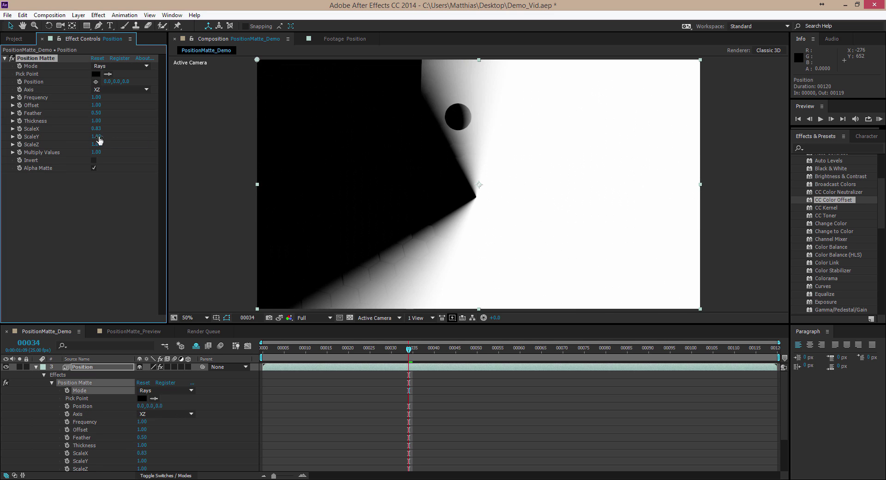
left_click(97, 128)
type("1")
key("Return")
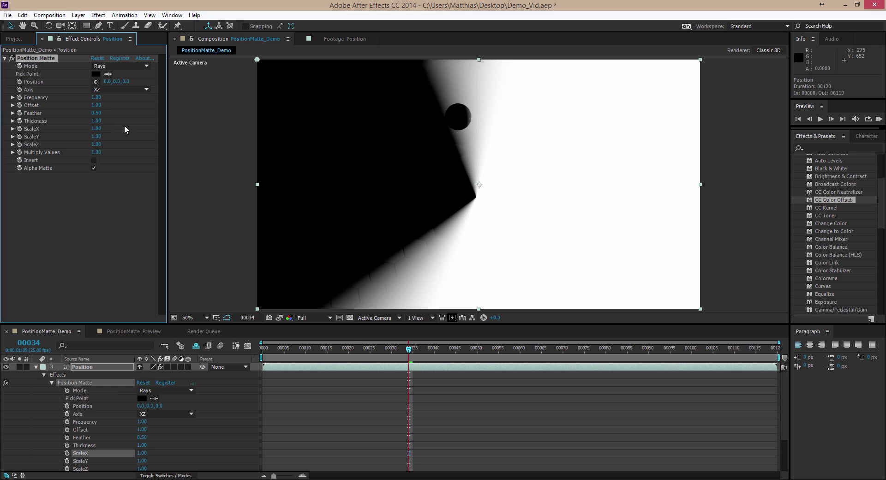
left_click_drag(96, 97, 629, 140)
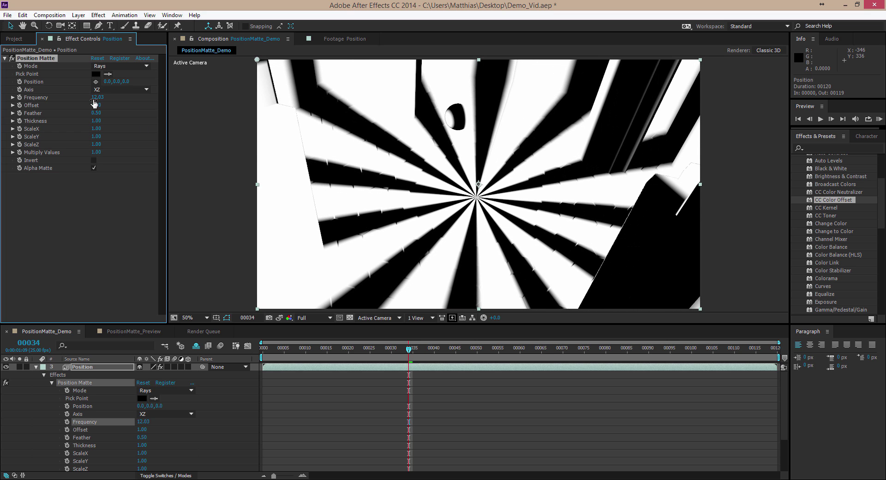
mouse_move(96, 105)
left_mouse_down()
mouse_move(127, 103)
mouse_move(86, 99)
left_mouse_up()
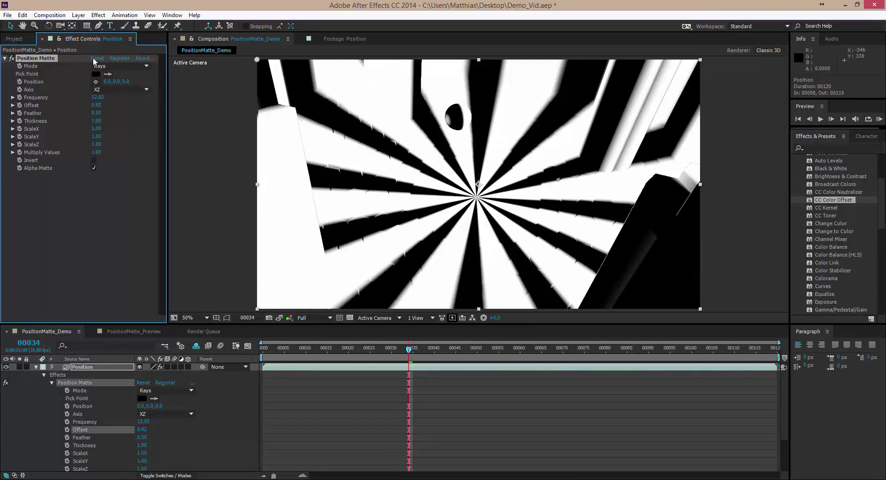
left_click(95, 57)
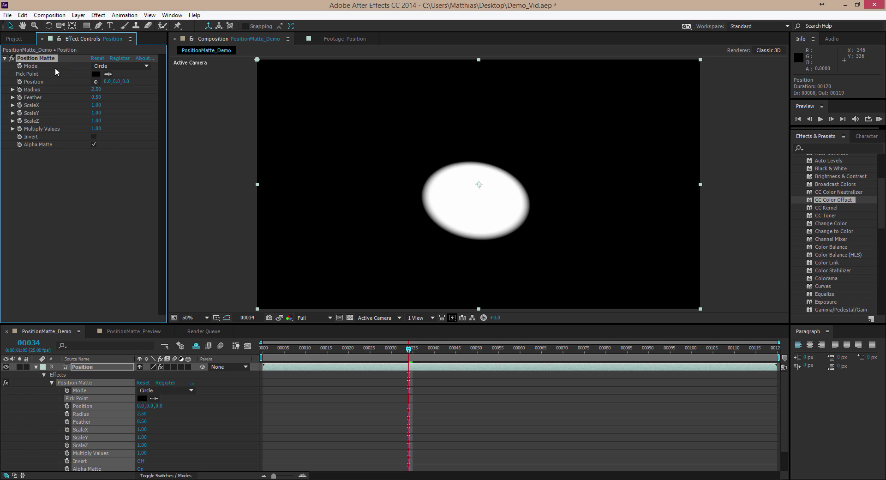
- With the effect temporarily off, sample the matte point from the orange column top beside the yellow area, and set Feather to 10
left_click(11, 58)
left_click(108, 75)
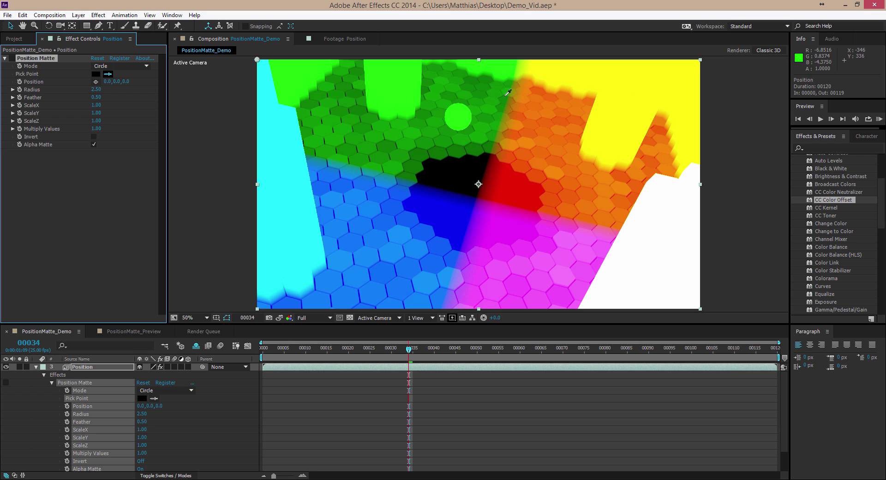
left_click(663, 120)
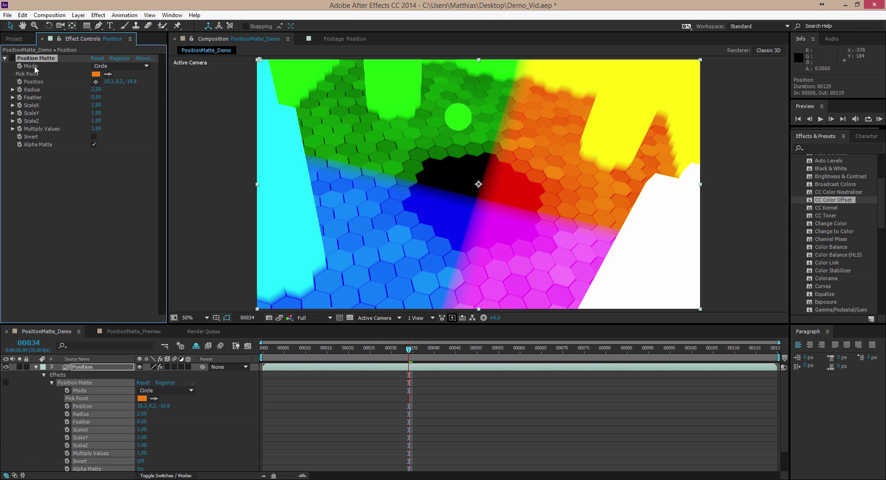
left_click(11, 59)
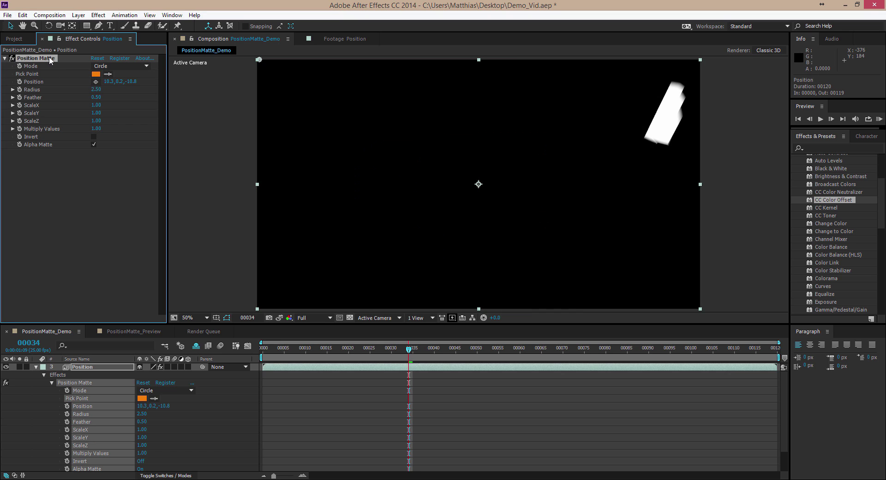
left_click_drag(98, 97, 148, 104)
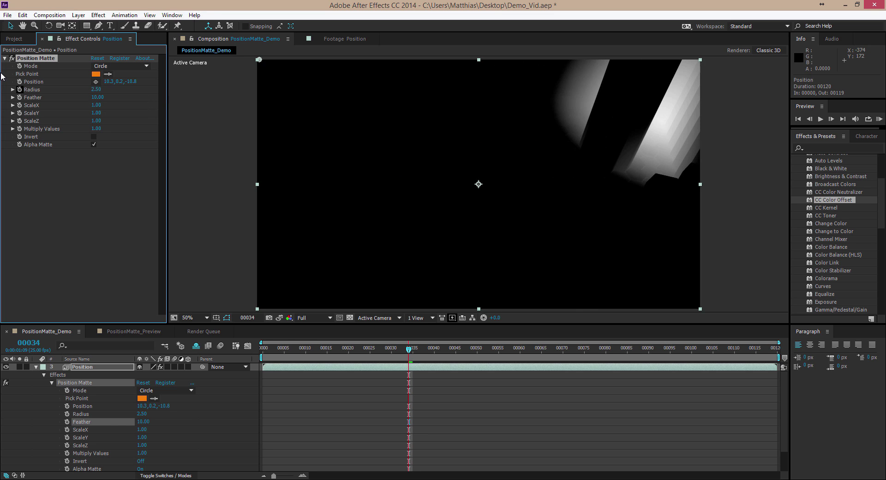
- Resample the matte's pick point from the dark green floor beside the cyan column, with the effect disabled during sampling
left_click(12, 59)
left_click(109, 74)
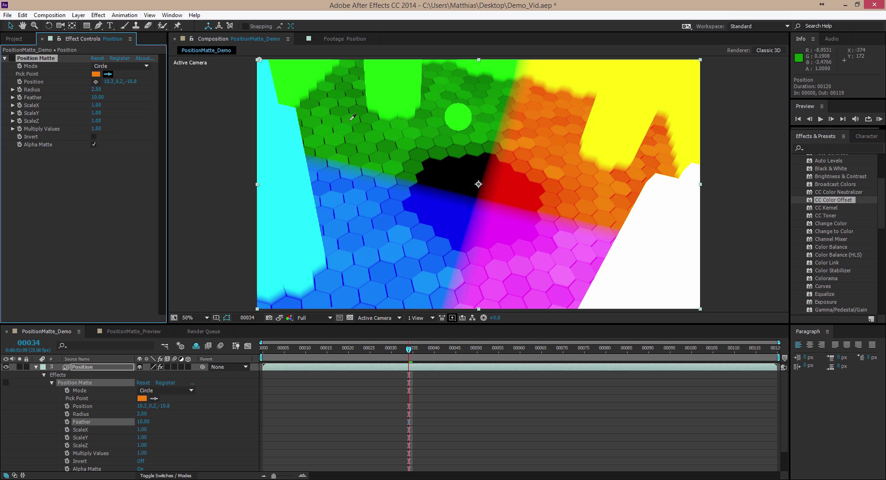
left_click(310, 101)
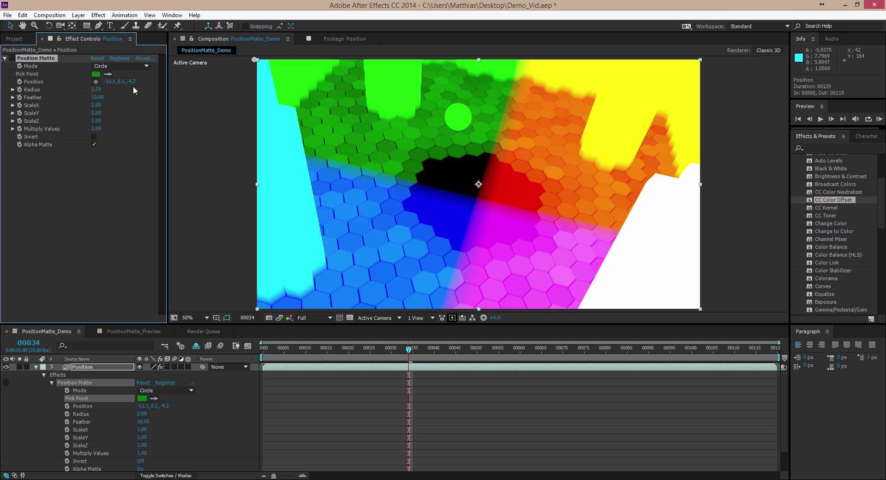
left_click(11, 59)
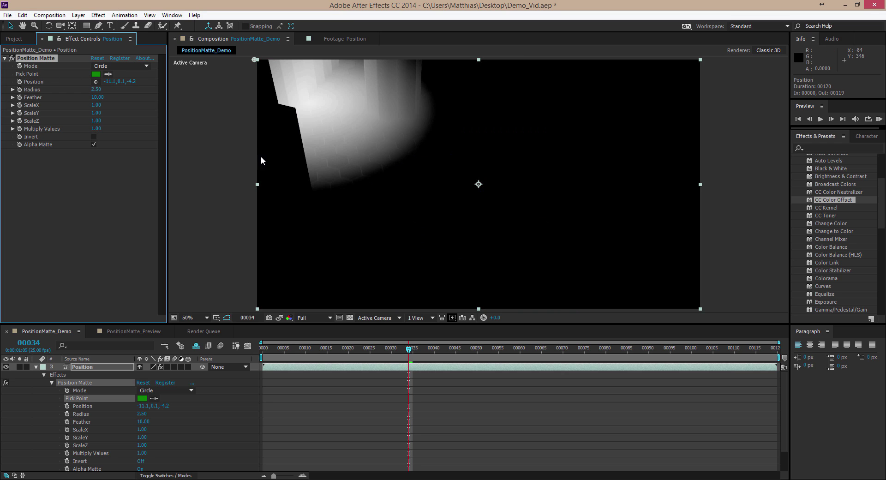
- Resample the matte's pick point from the bright green sphere, with the effect disabled during sampling
left_click(12, 59)
left_click(108, 75)
left_click(470, 112)
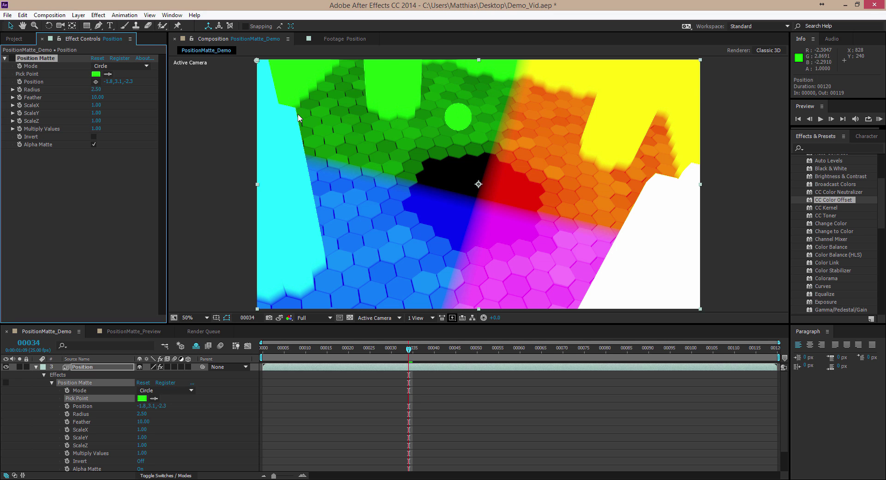
left_click(12, 58)
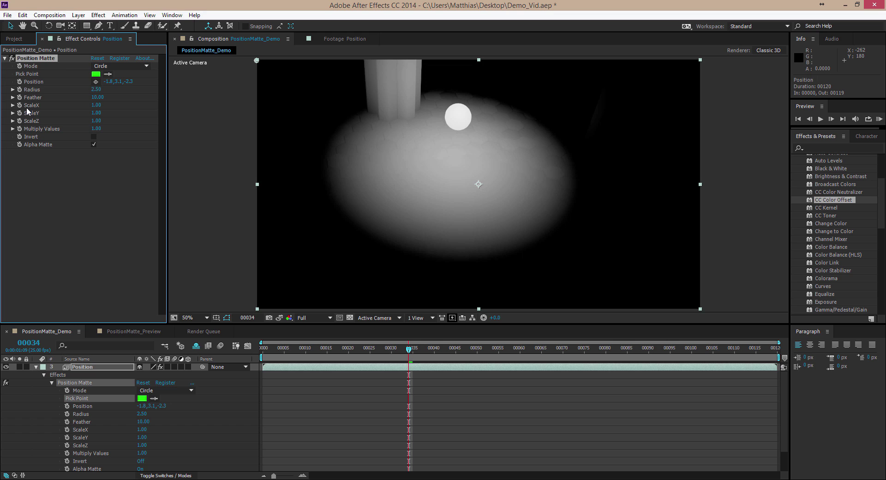
- With the effect temporarily off, shift the matte's Position value manually and re-enable Position Matte
left_click(12, 58)
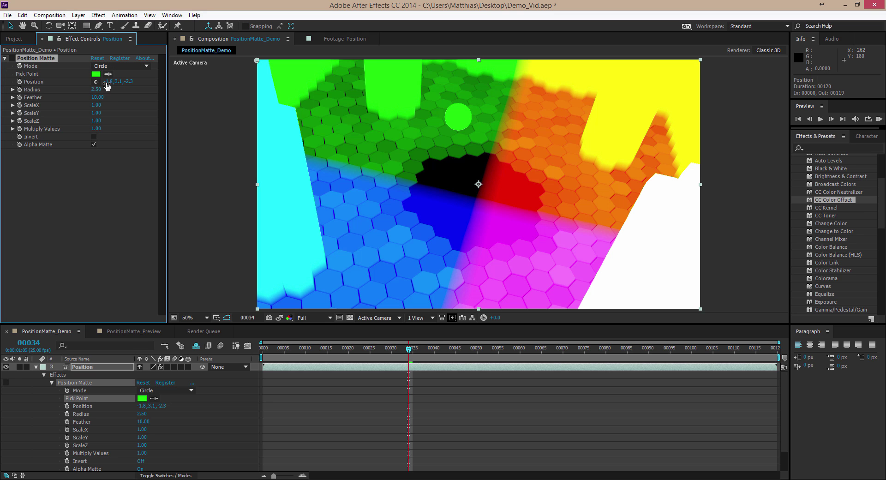
left_click_drag(107, 82, 4, 168)
left_click(12, 59)
- Reset Position Matte, place the matte at Position -8, 0, -9 and display it over the Beauty layer with the Position layer collapsed
left_click(97, 58)
mouse_move(106, 81)
left_mouse_down()
mouse_move(97, 81)
mouse_move(123, 82)
mouse_move(107, 86)
left_mouse_up()
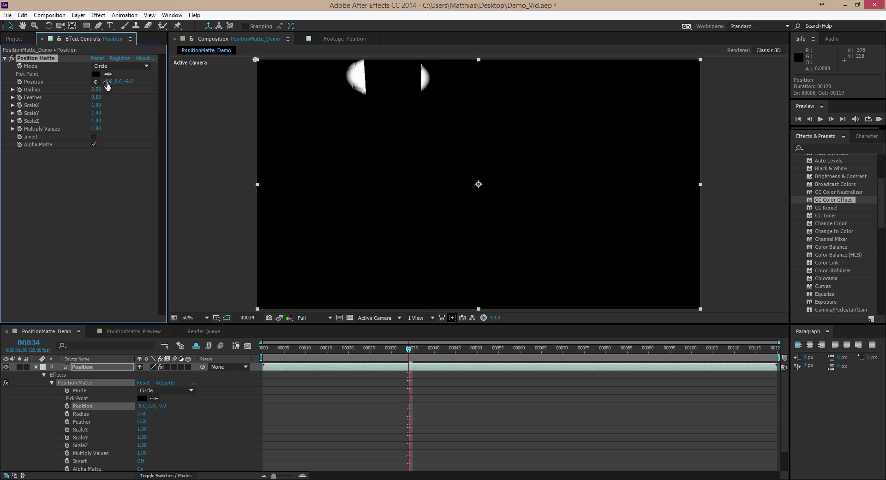
left_click(36, 367)
left_click(6, 374)
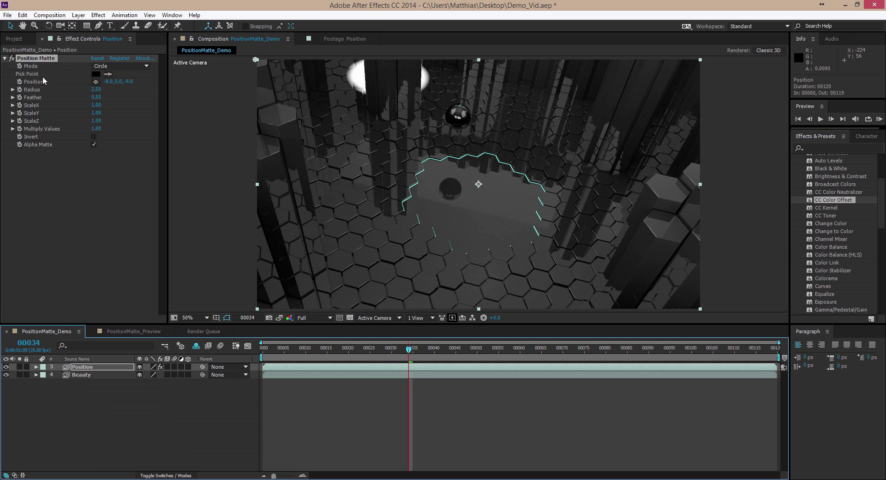
- Try the matte alone at Position 0, 0, 0 with Radius -0.40 and Feather 22.90, and reset the effect
mouse_move(106, 85)
left_mouse_down()
mouse_move(115, 85)
mouse_move(95, 85)
mouse_move(107, 85)
left_mouse_up()
key("ctrl+shift+alt+v")
mouse_move(96, 90)
left_mouse_down()
mouse_move(136, 81)
mouse_move(92, 85)
mouse_move(111, 96)
mouse_move(223, 99)
mouse_move(80, 88)
left_mouse_up()
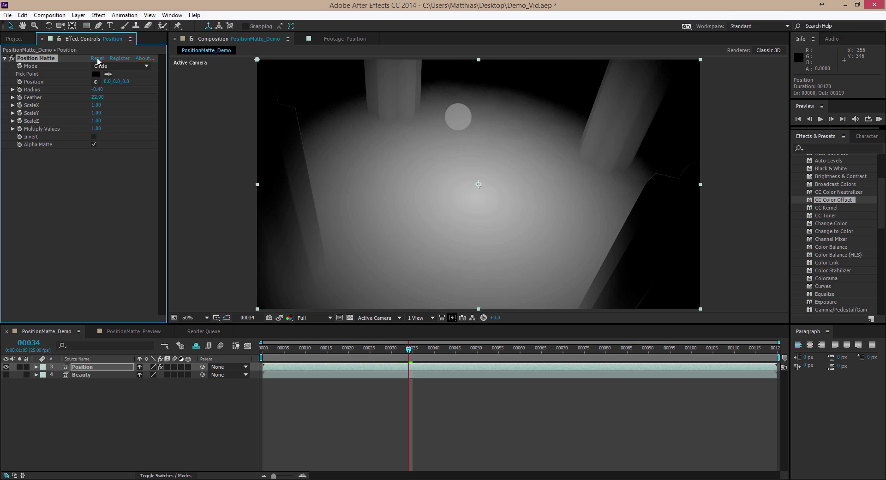
left_click(98, 59)
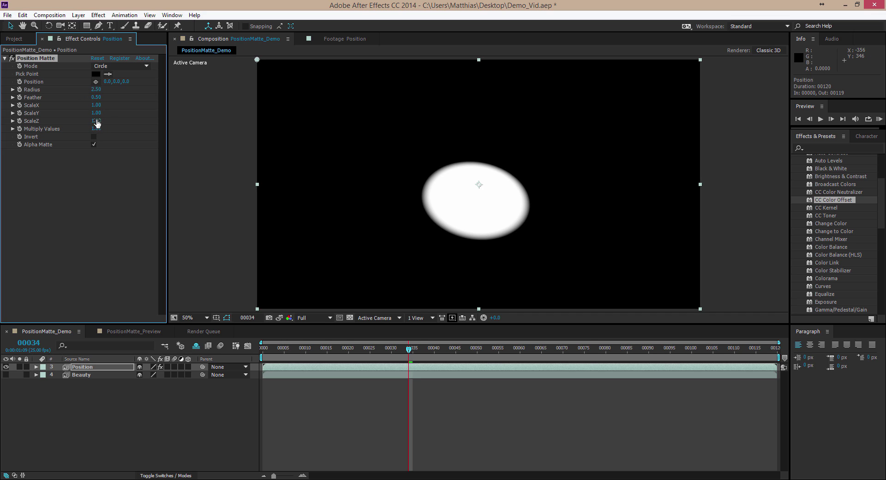
- Try ScaleX at 0 for the circle matte, and offset its Position to -50, 4, -6
left_click_drag(96, 107, 117, 103)
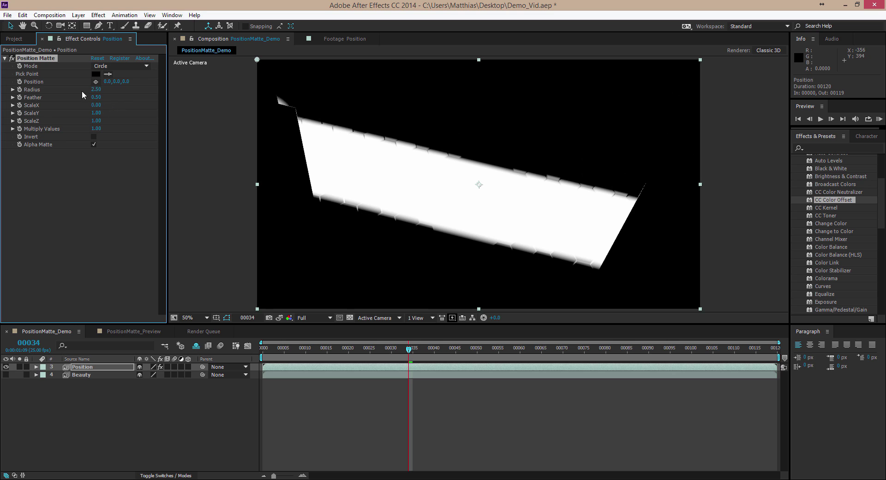
left_click(109, 82)
mouse_move(125, 82)
left_mouse_down()
mouse_move(99, 88)
mouse_move(135, 79)
mouse_move(125, 80)
left_mouse_up()
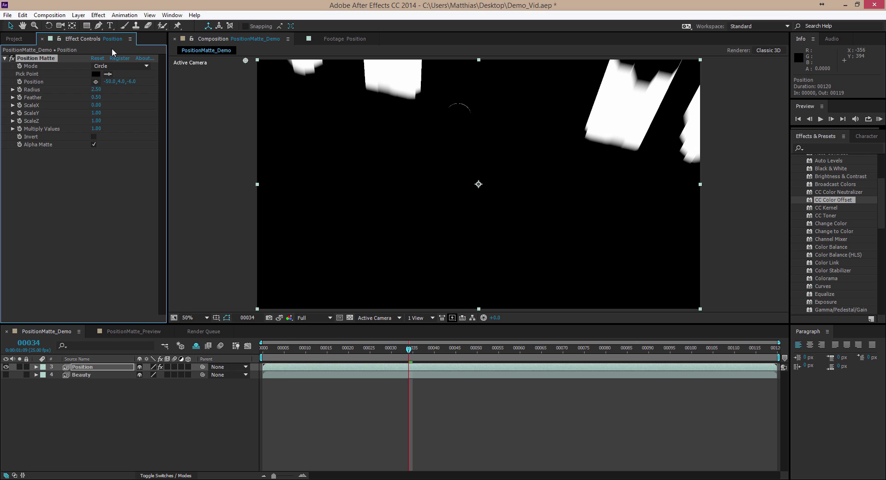
- Try ScaleX and ScaleZ at 0 with Position 0, 0, 0 and Radius -0.40, and reset Position Matte
left_click(96, 105)
key("Return")
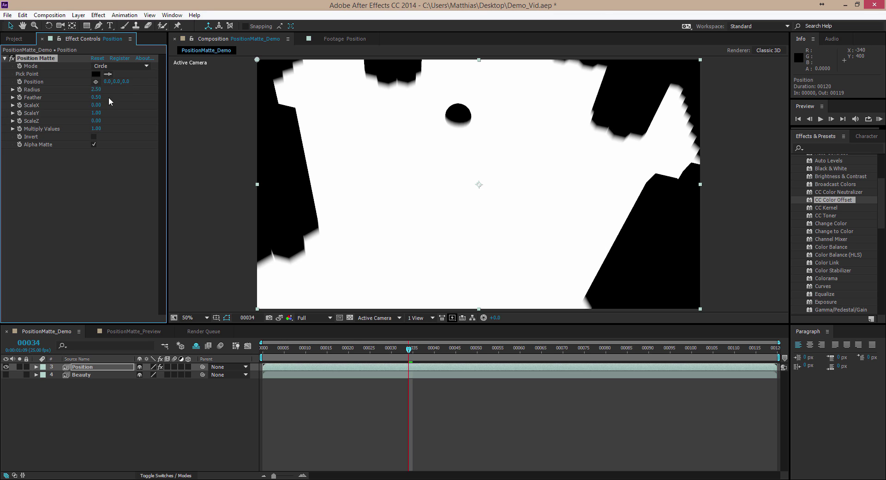
left_click_drag(94, 92, 77, 88)
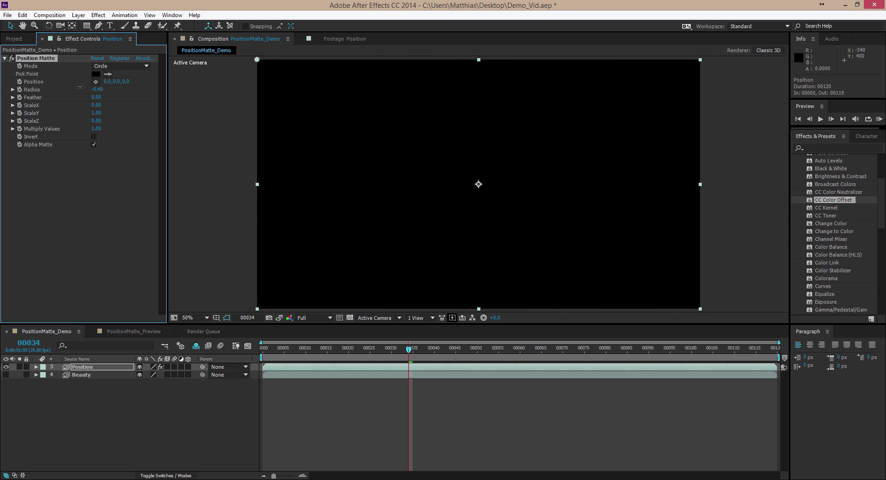
left_click(97, 59)
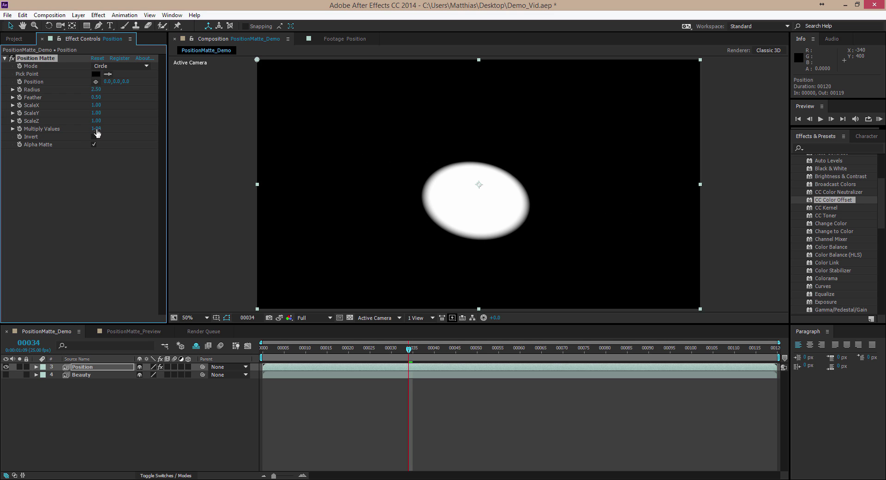
- Set the circle matte's Feather to 0 and its Radius to 5
mouse_move(98, 94)
left_mouse_down()
mouse_move(117, 90)
mouse_move(93, 95)
left_mouse_up()
left_click(96, 90)
type("5")
key("Return")
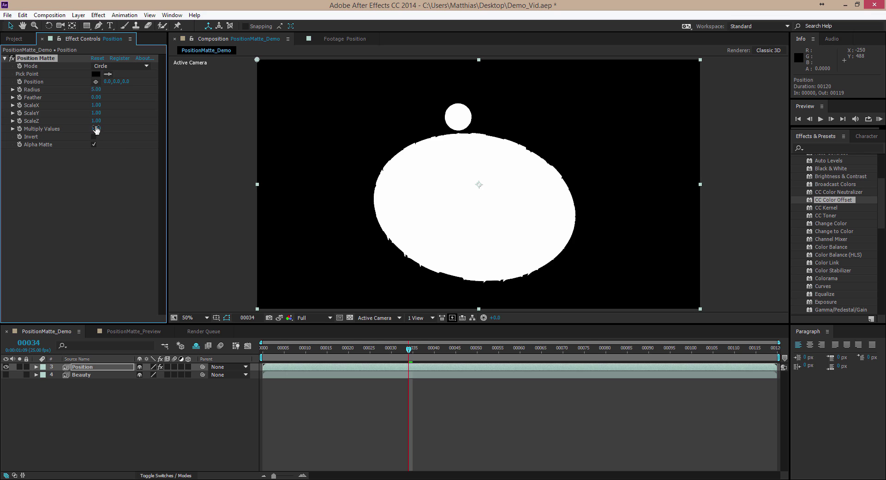
- Try Radius values of 6.10 and 61.90 on the circle matte, and return the Radius to 5
left_click_drag(96, 89, 122, 91)
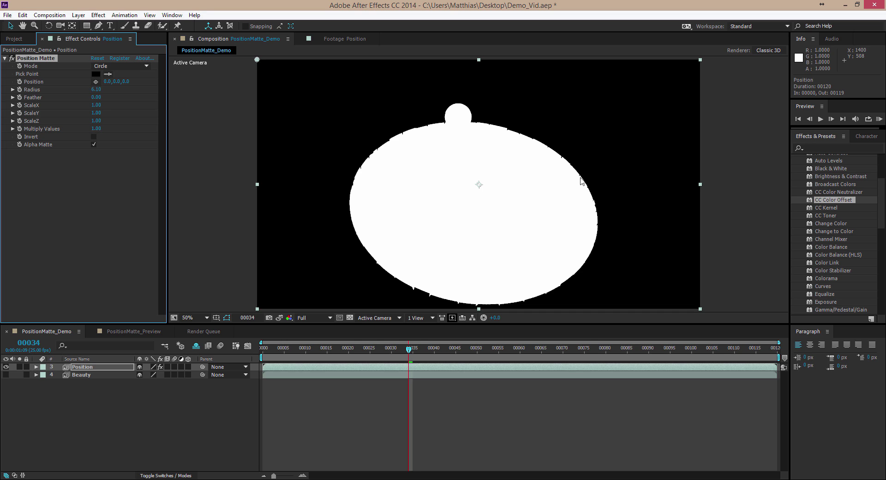
left_click_drag(95, 89, 169, 98)
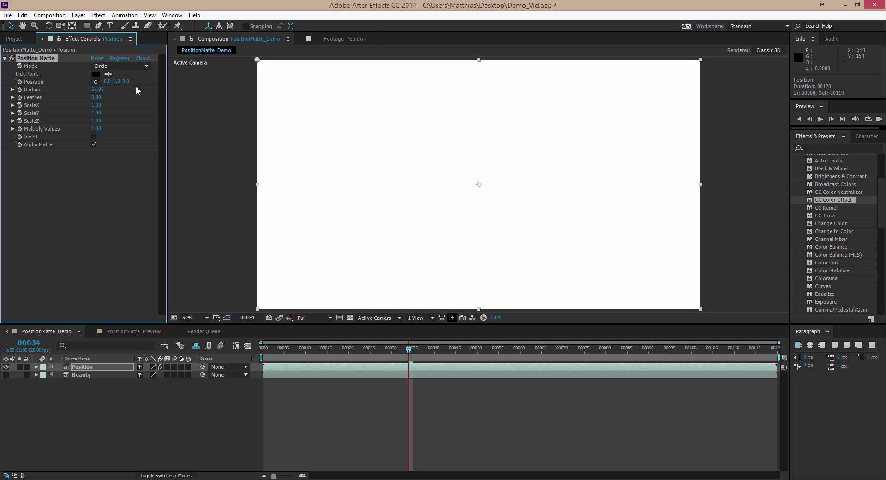
left_click(97, 89)
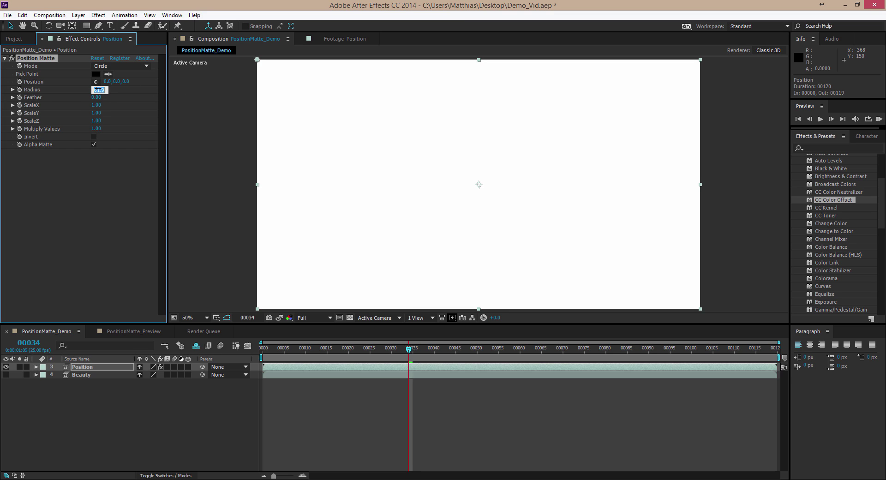
type("5")
key("Return")
- Try a higher Multiply Values setting with the matte's Radius at 1.90, and return Multiply Values to 1
left_click_drag(94, 133, 84, 91)
left_click(96, 129)
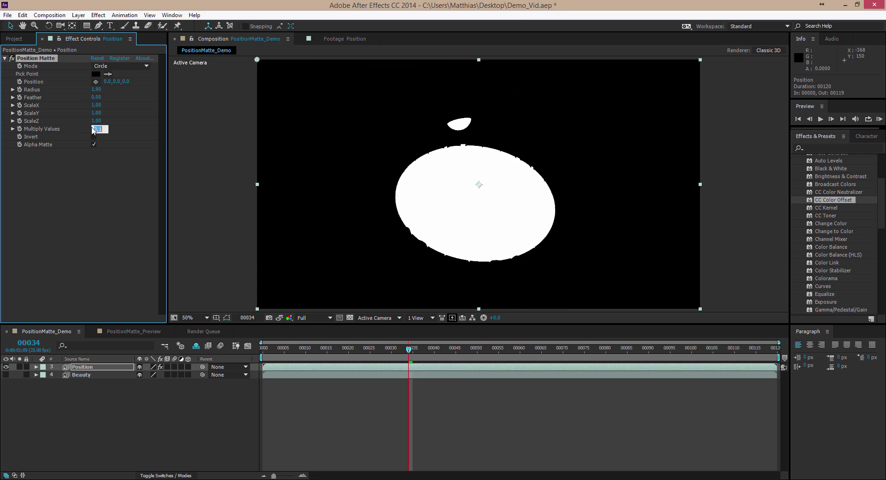
key("Return")
- Toggle Invert on Position Matte repeatedly to compare both states, leaving it off
left_click(93, 138)
left_click(92, 137)
left_click(93, 137)
left_click(92, 137)
left_click(92, 138)
left_click(93, 137)
left_click(91, 137)
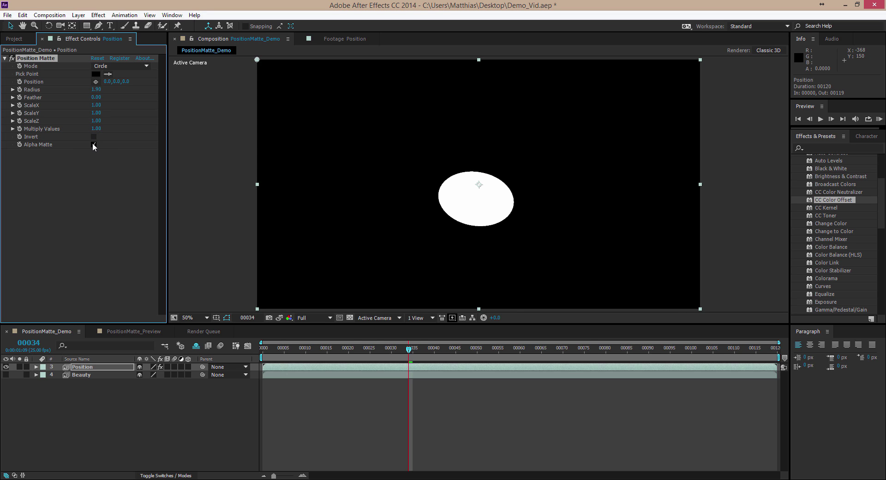
- Show the Beauty layer beneath the matte, and toggle the Position layer's visibility to compare
left_click(6, 375)
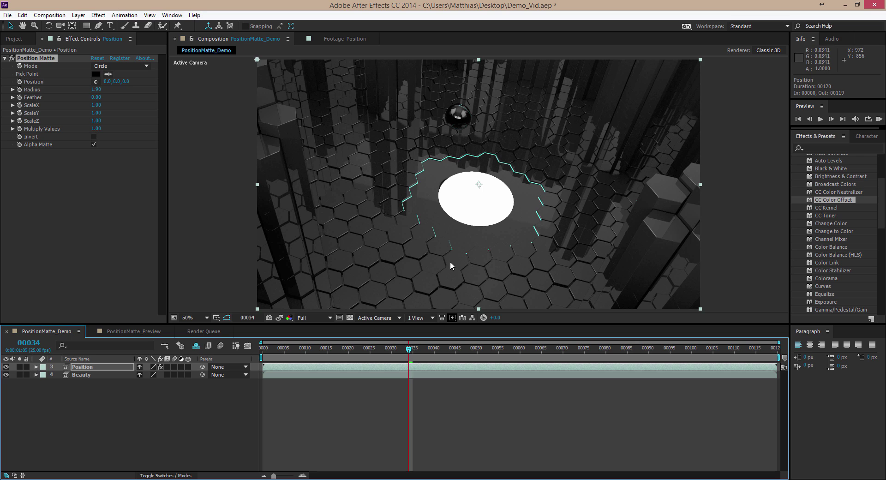
left_click(72, 368)
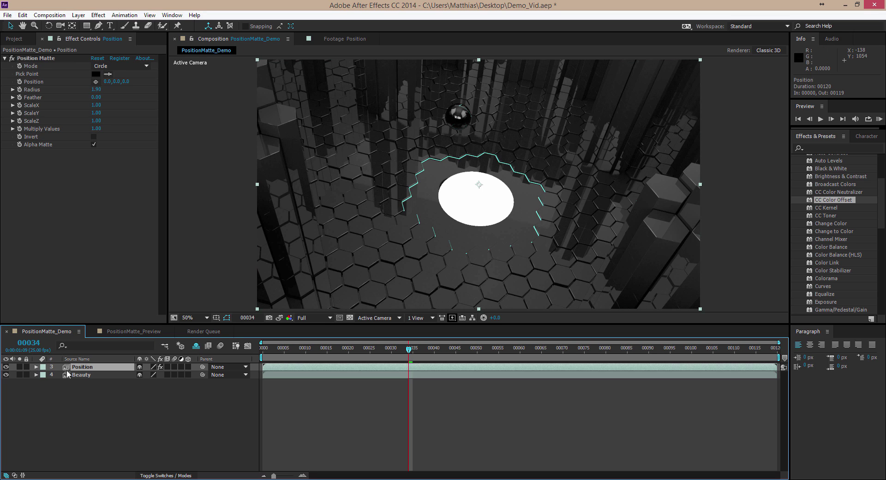
left_click(6, 367)
left_click(6, 367)
left_click(6, 367)
left_click(6, 367)
- Turn off Alpha Matte and set the Position layer's blending mode to Add
left_click(94, 145)
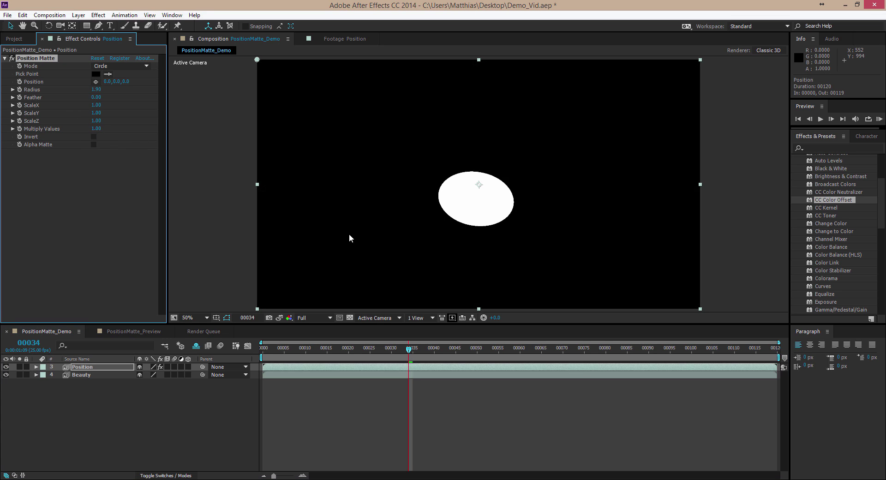
left_click(99, 368)
key("F4")
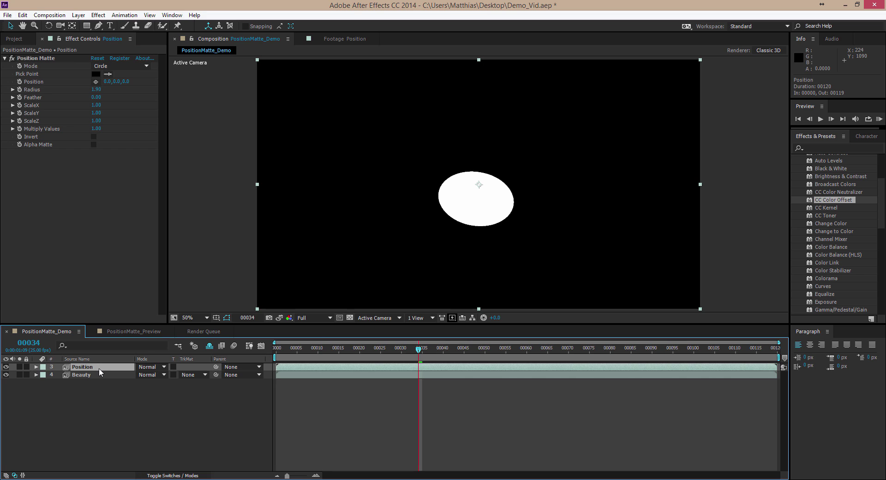
left_click(139, 368)
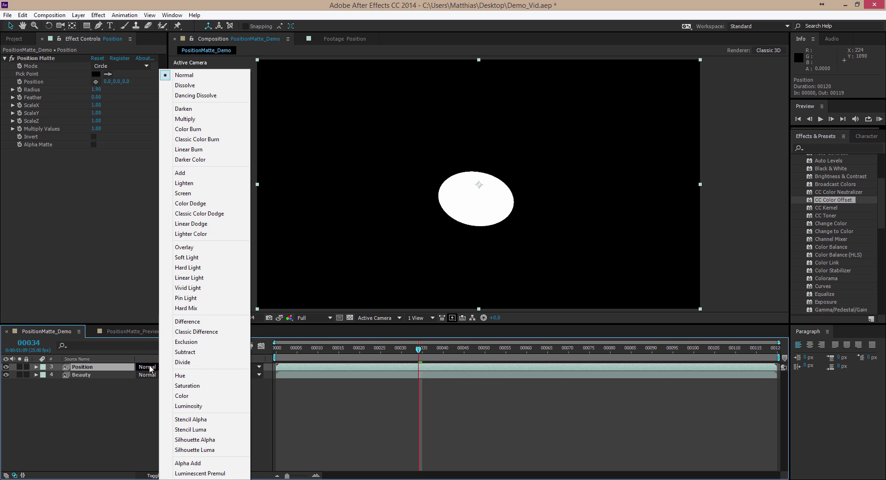
left_click(181, 173)
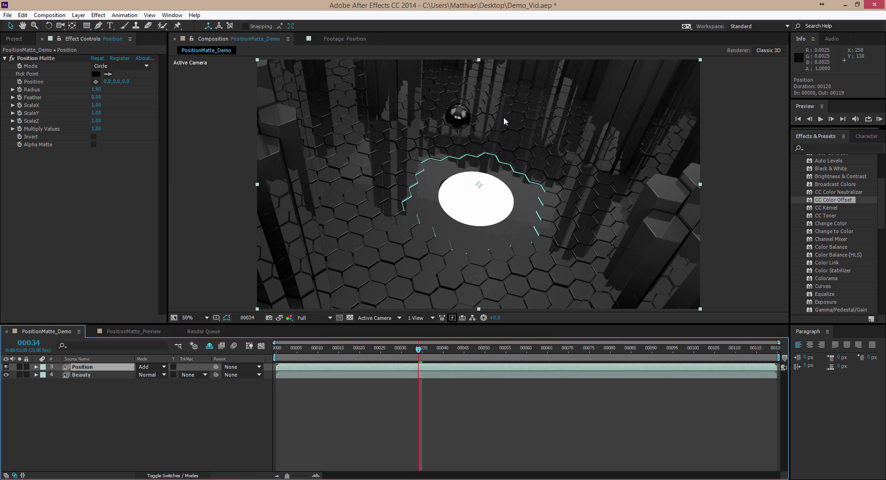
- Set the Position layer's blending mode back to Normal and turn Alpha Matte on again
left_click(151, 368)
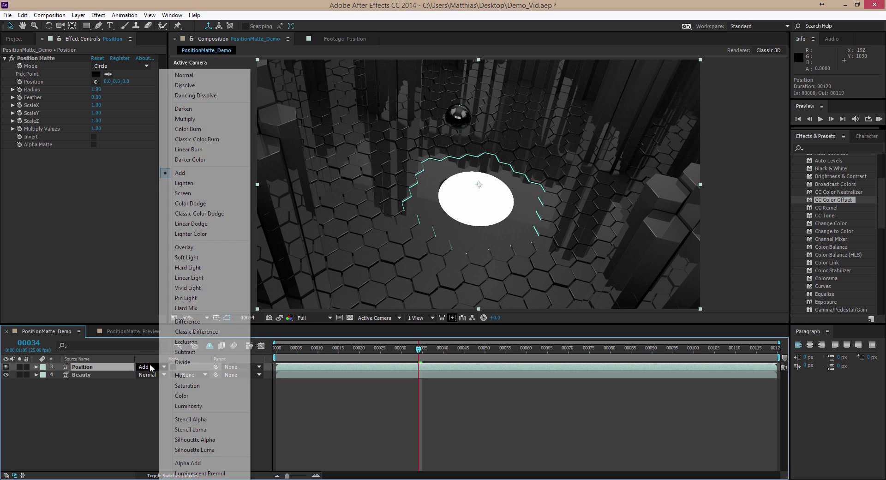
left_click(184, 76)
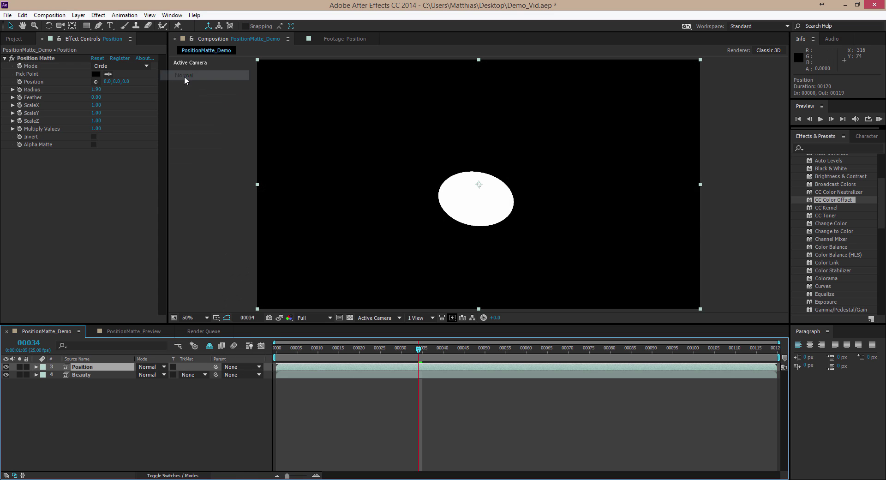
left_click(94, 145)
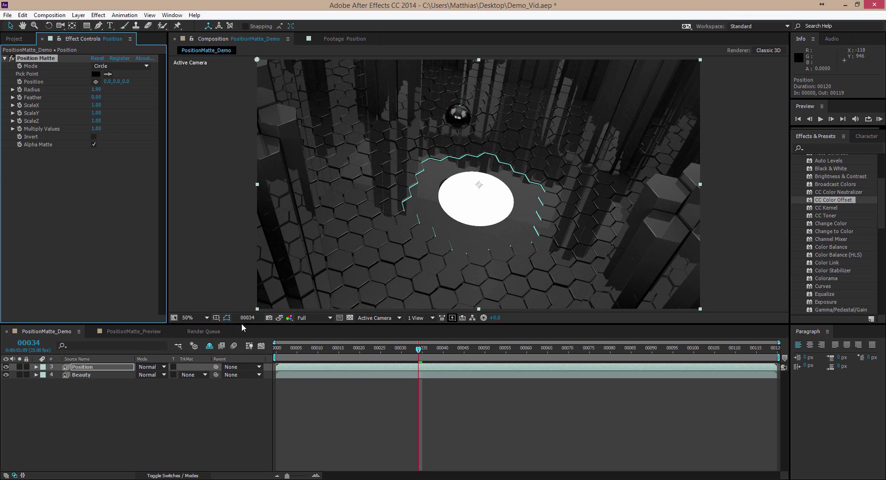
- Move the matte to Position -9, 0, 0, and preview frame 31 with Fast Previews set to Off (Final Quality)
left_click_drag(103, 81, 115, 82)
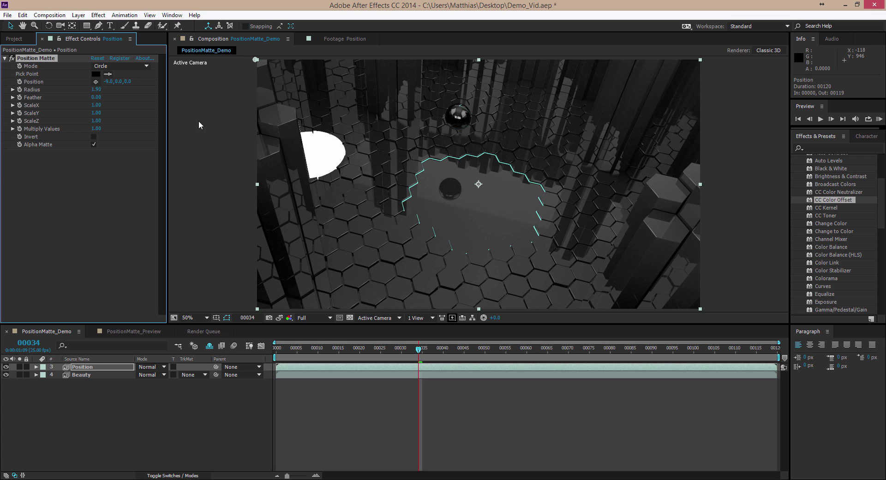
mouse_move(413, 352)
left_mouse_down()
mouse_move(379, 355)
mouse_move(406, 355)
left_mouse_up()
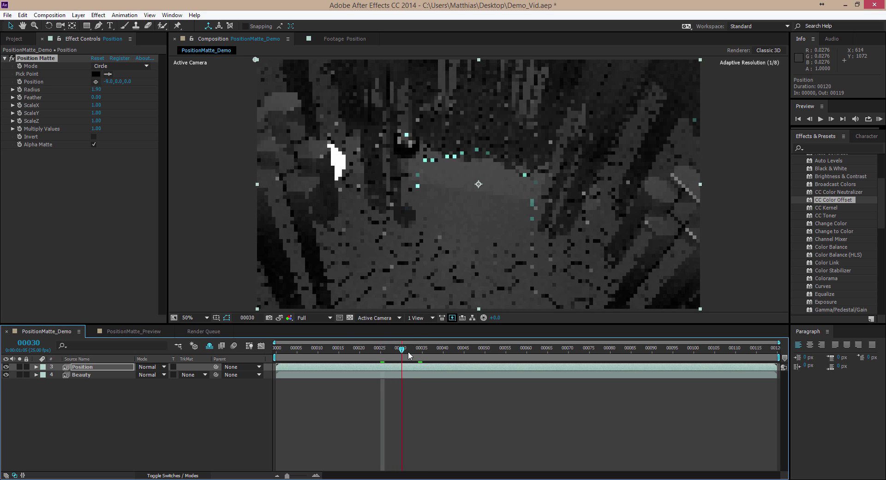
left_click(452, 318)
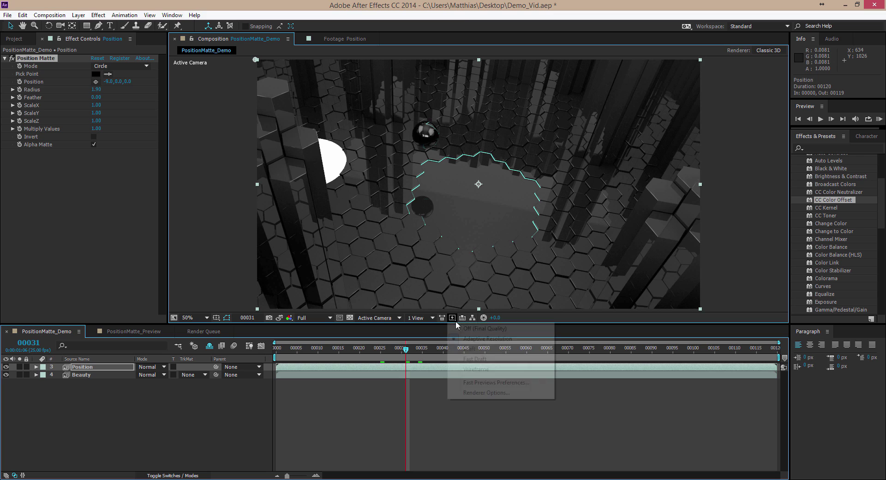
left_click(480, 329)
- Move the matte to Position -9, 0, 4, and try Radius 3.20 with a soft Feather before restoring the hard edge
left_click_drag(96, 93, 128, 81)
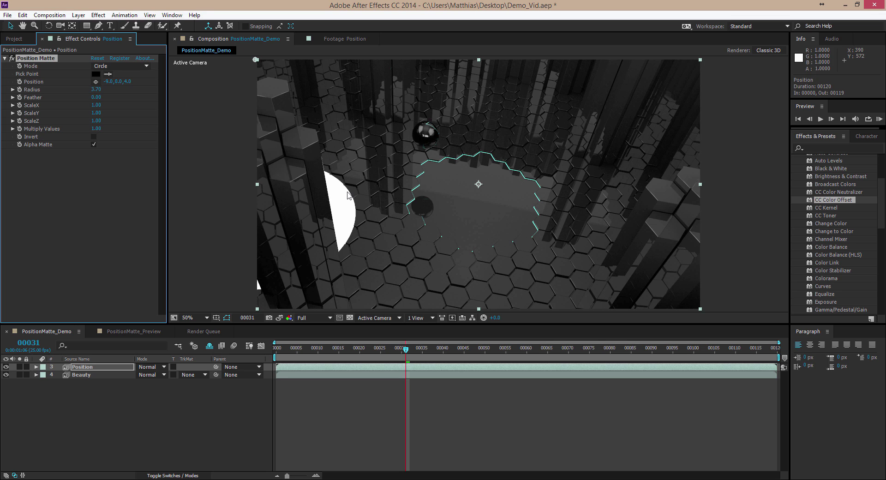
left_click(55, 169)
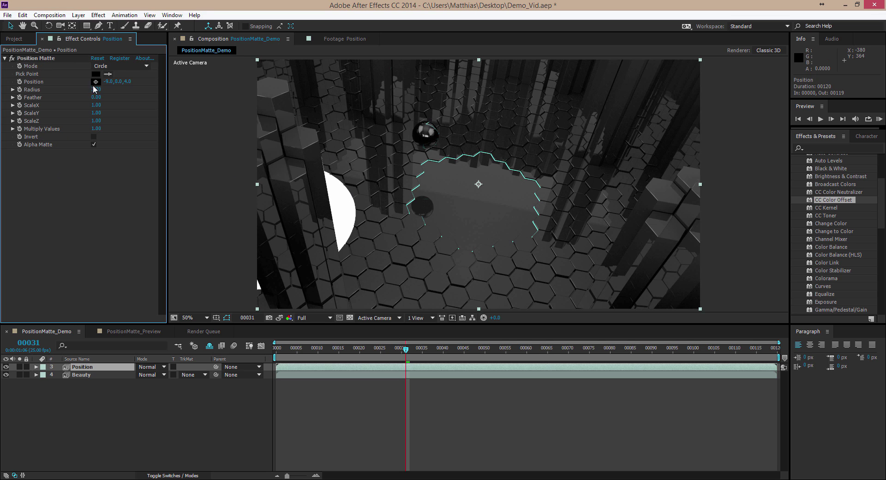
mouse_move(96, 97)
left_mouse_down()
mouse_move(141, 96)
mouse_move(103, 100)
mouse_move(94, 90)
left_mouse_up()
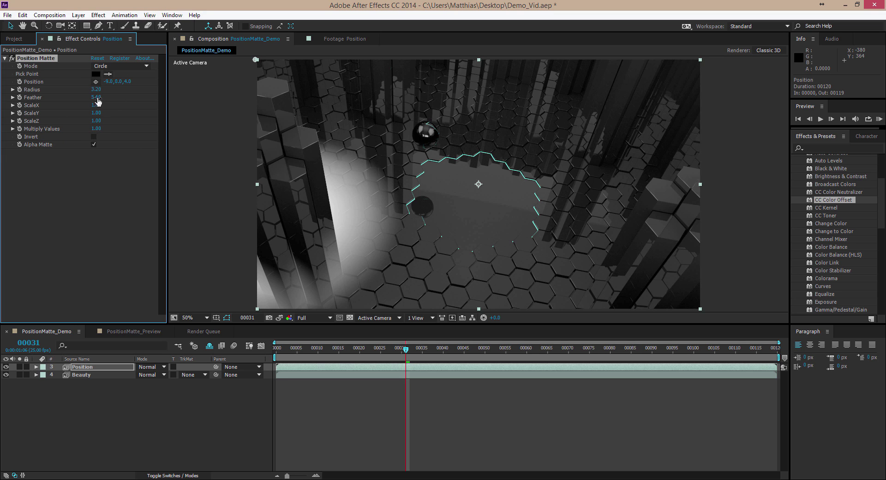
left_click_drag(98, 99, 54, 85)
- Apply the Simple Choker effect to the Position layer with Choke Matte set to 1.00
left_click(98, 15)
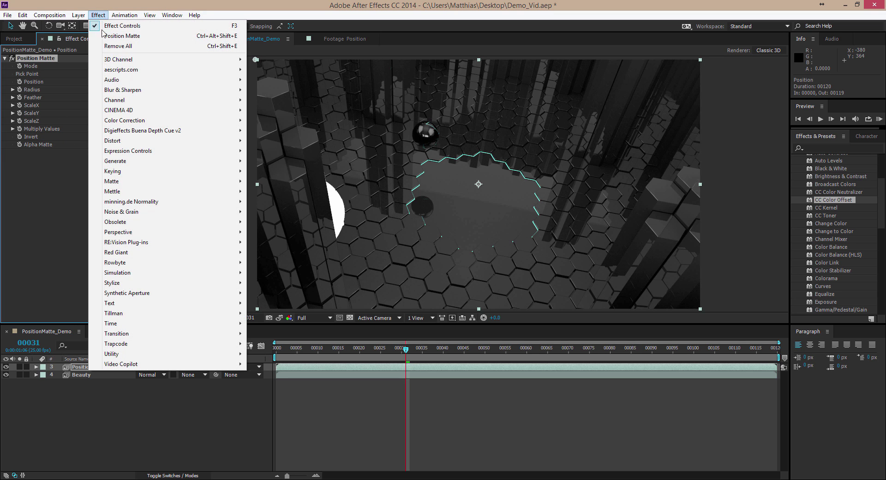
mouse_move(203, 182)
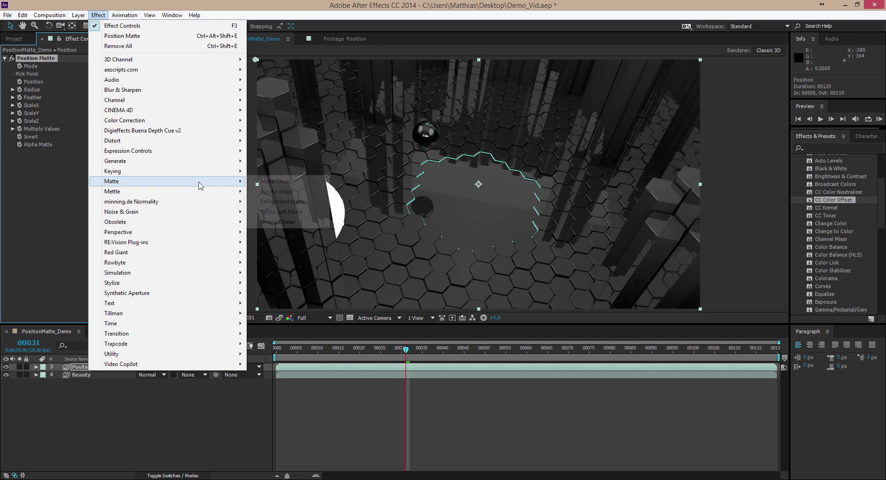
left_click(277, 222)
left_click(95, 168)
type("1")
key("Return")
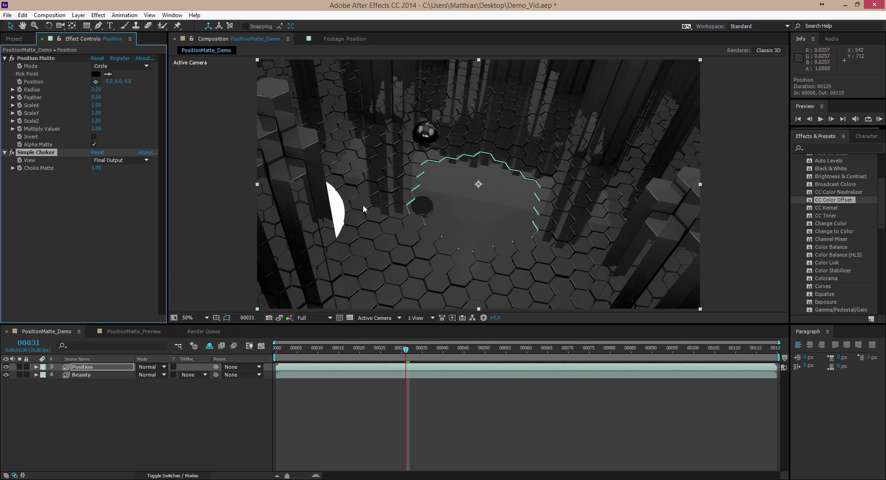
- Go to frame 19, solo the Position layer and show its effect settings
left_click_drag(390, 347, 355, 348)
left_click(15, 39)
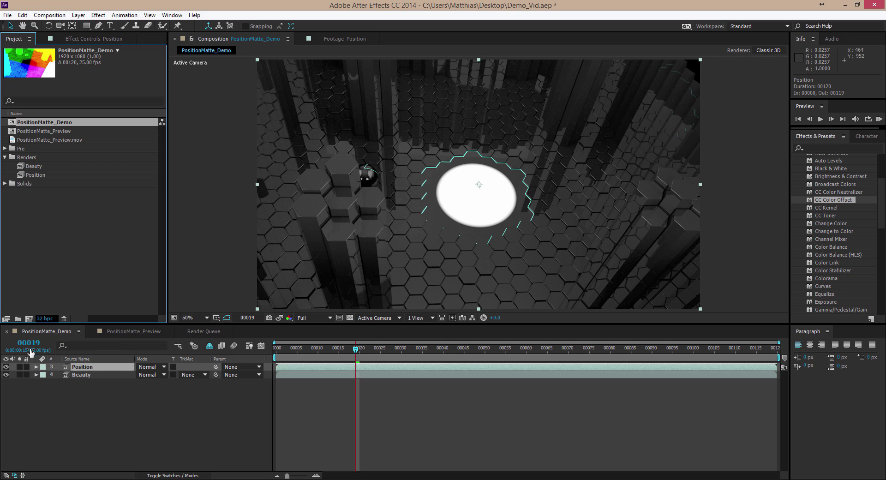
left_click(19, 366)
left_click(79, 38)
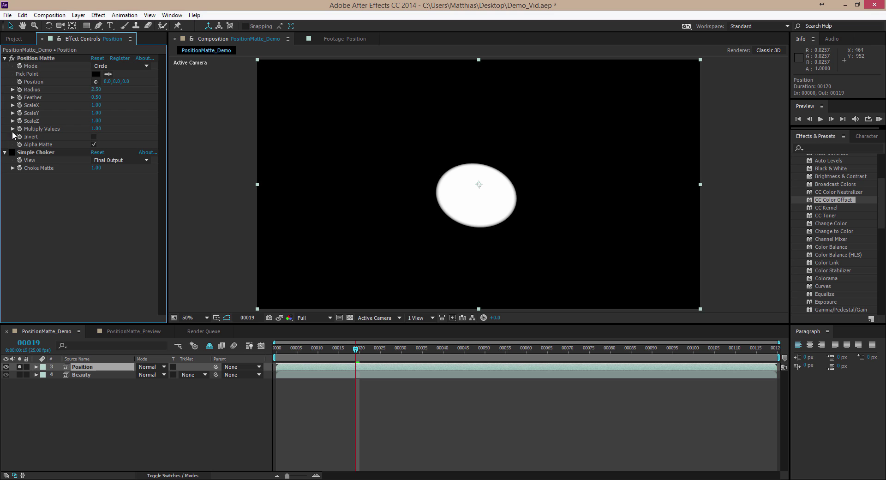
- Disable Position Matte to show the raw position pass, and delete Simple Choker from the Position layer
left_click(11, 58)
left_click(44, 151)
key("Delete")
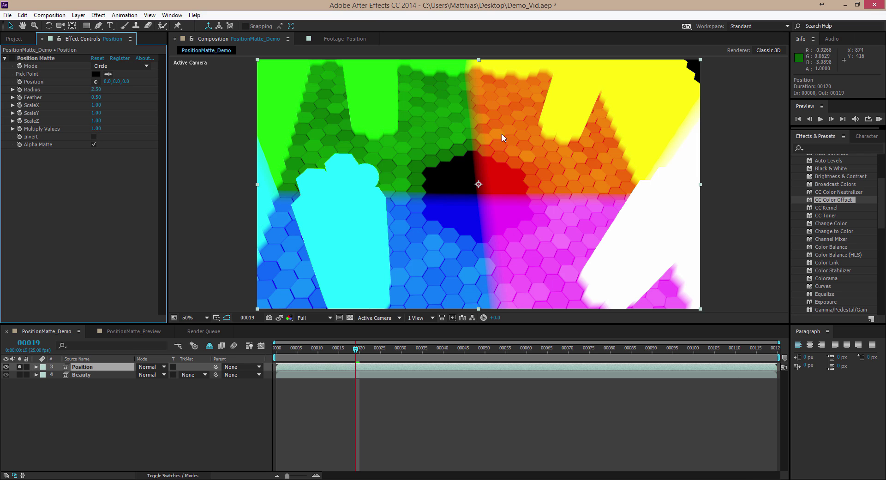
- Try the project at 8 bpc and restore the depth to 32 bits per channel (float)
key("ctrl+0")
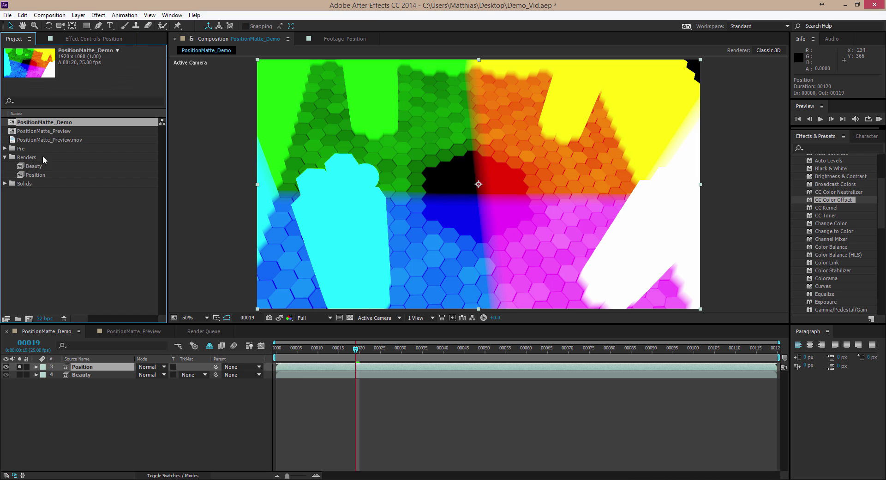
left_click(45, 319, "alt")
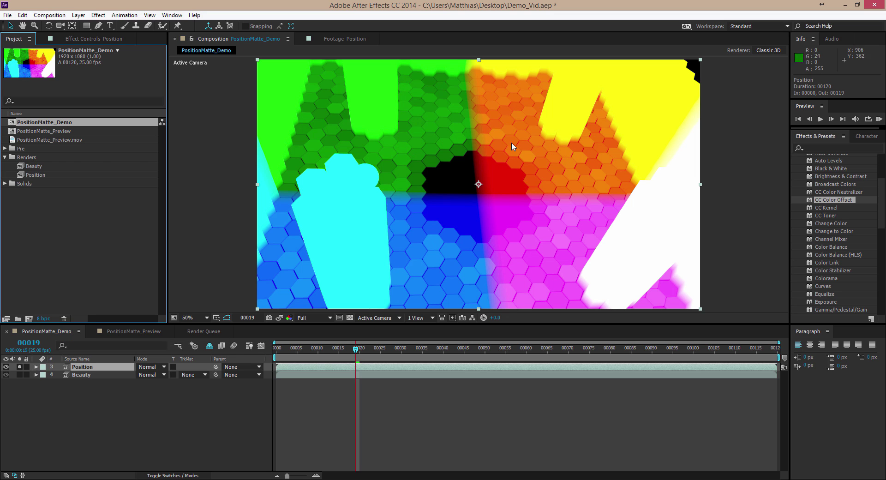
left_click(43, 319)
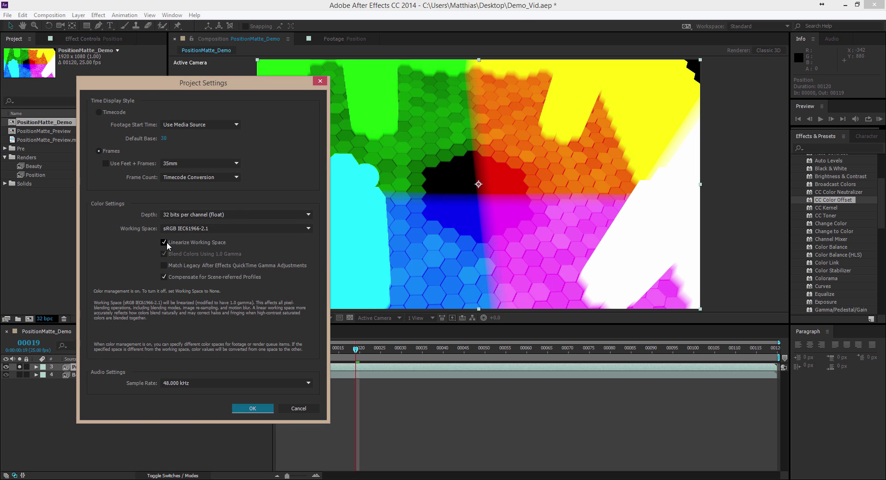
left_click(253, 408)
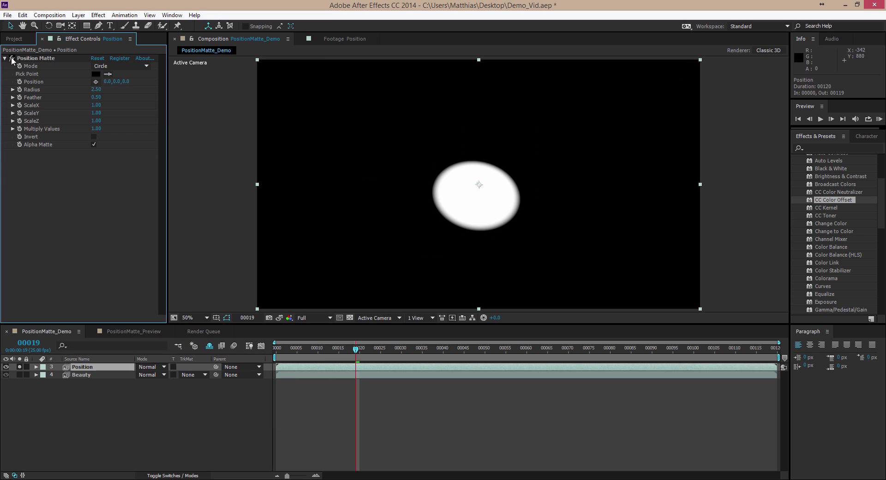
- Turn off Linearize Working Space and set the project's Working Space to None
left_click(11, 38)
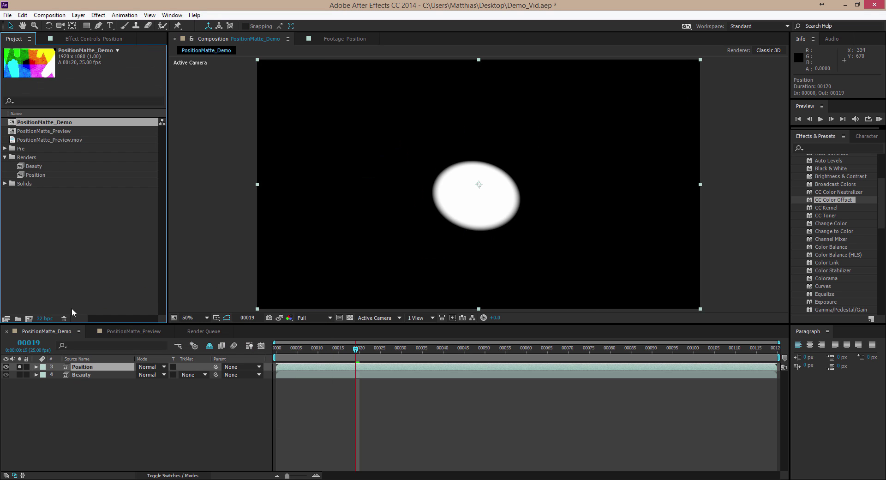
left_click(47, 320)
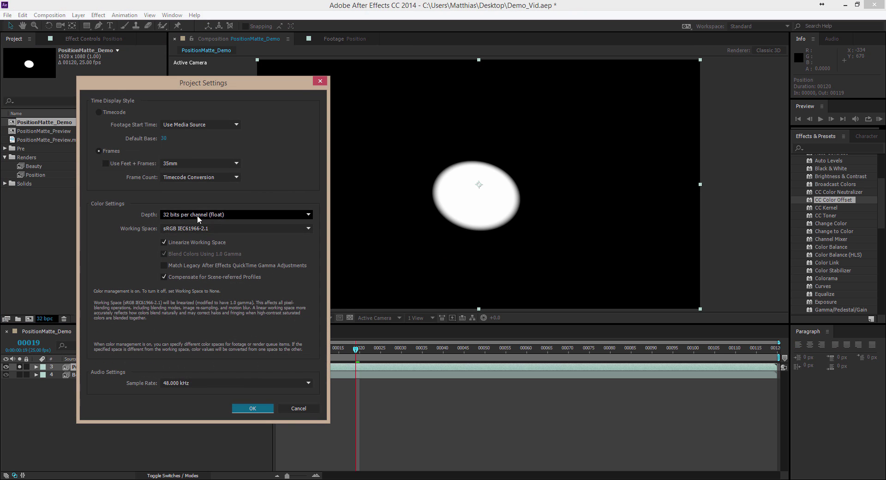
left_click(175, 228)
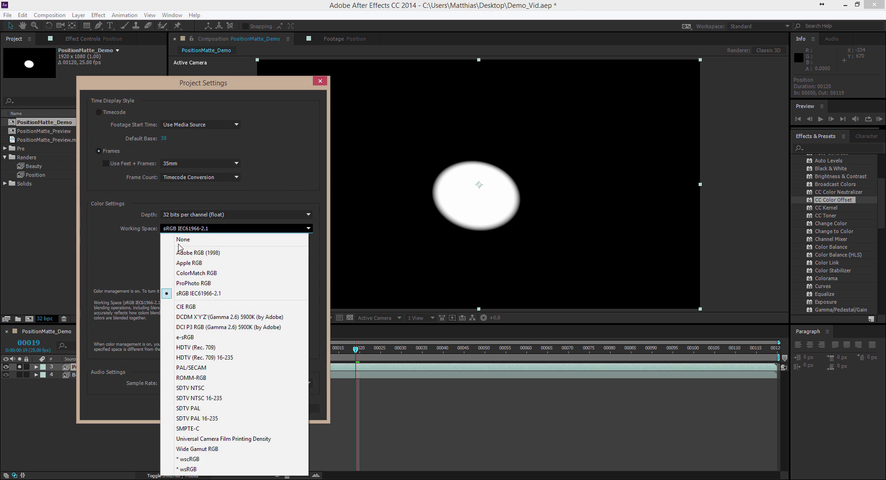
left_click(125, 254)
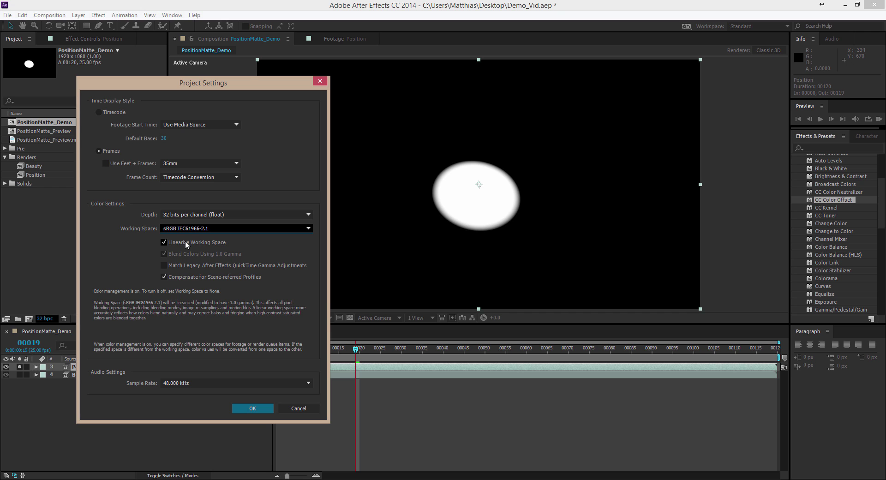
left_click(171, 241)
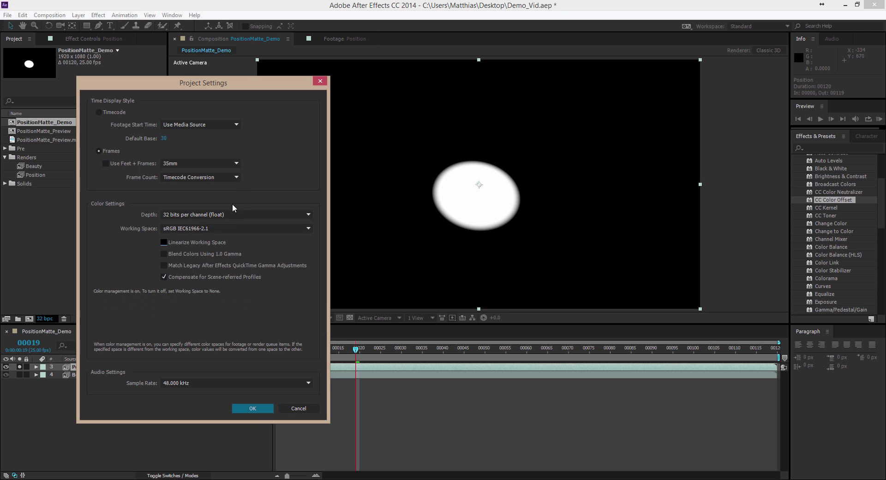
left_click(201, 229)
left_click(185, 290)
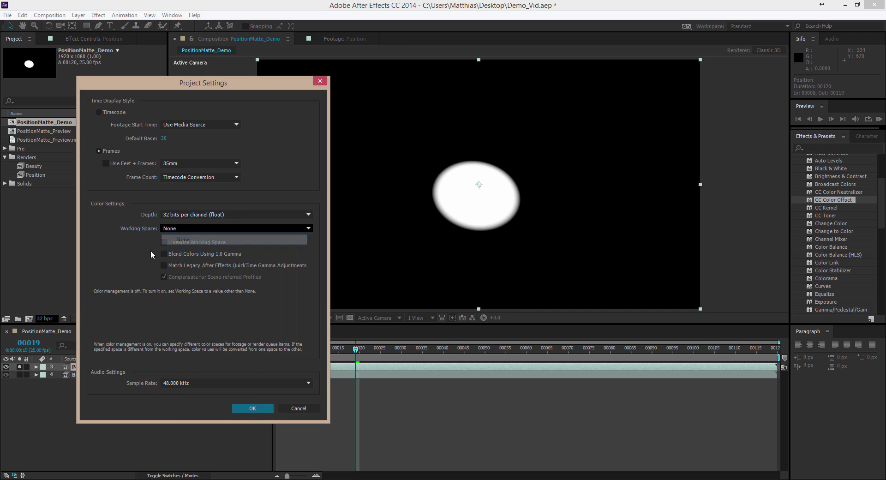
left_click(250, 409)
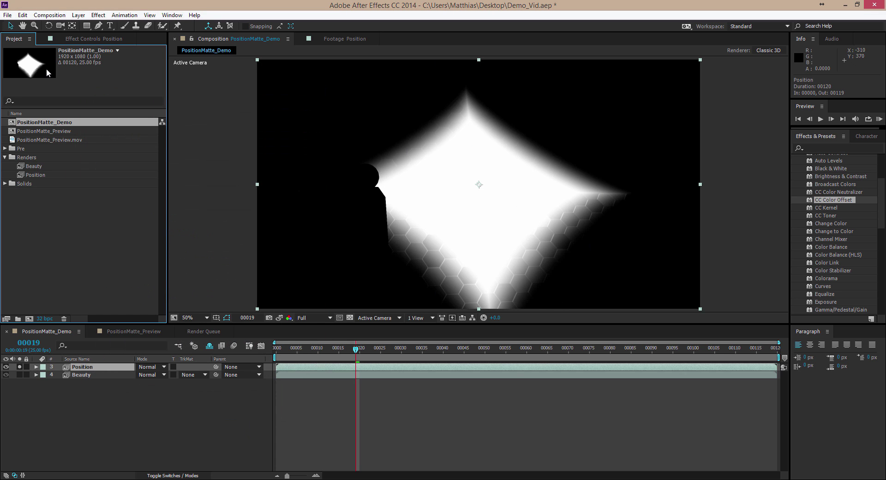
- Add a Color Profile Converter effect to the Position layer
left_click(73, 39)
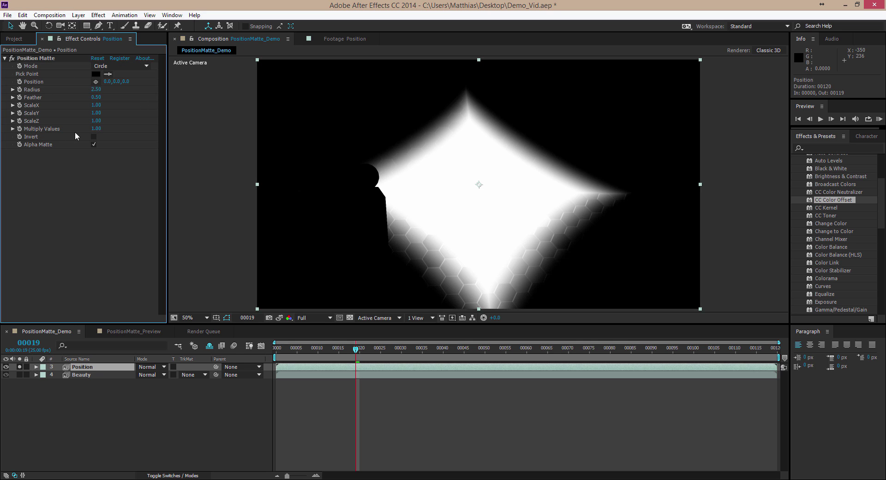
left_click(34, 60)
key("ctrl+grave")
left_click(98, 15)
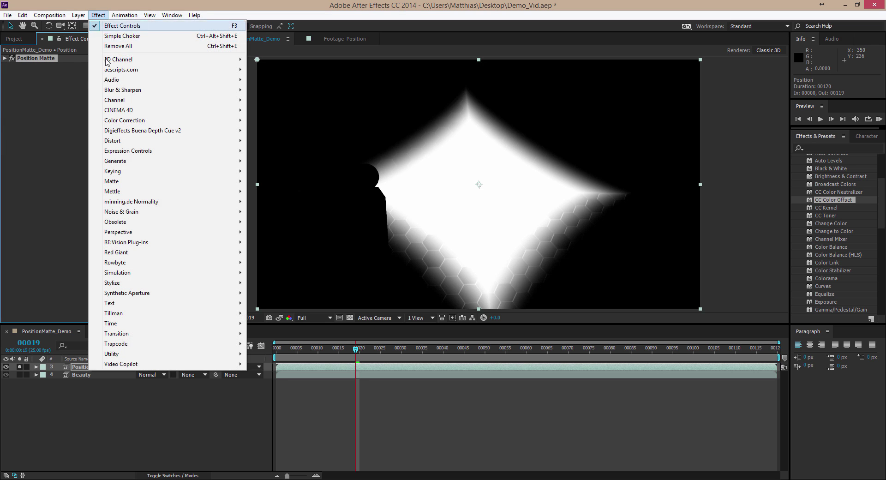
mouse_move(221, 358)
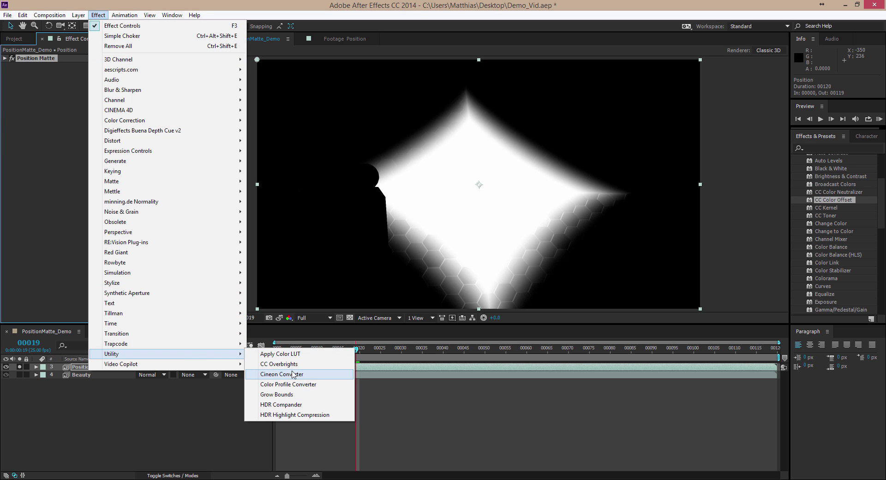
left_click(311, 386)
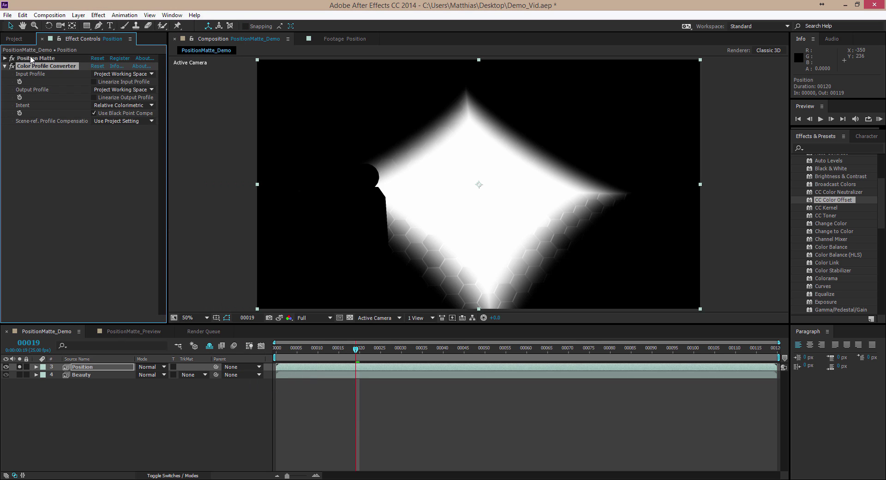
- Move Position Matte below Color Profile Converter and try the converter's Linearize Output Profile option
left_click_drag(31, 59, 44, 117)
left_click(95, 89)
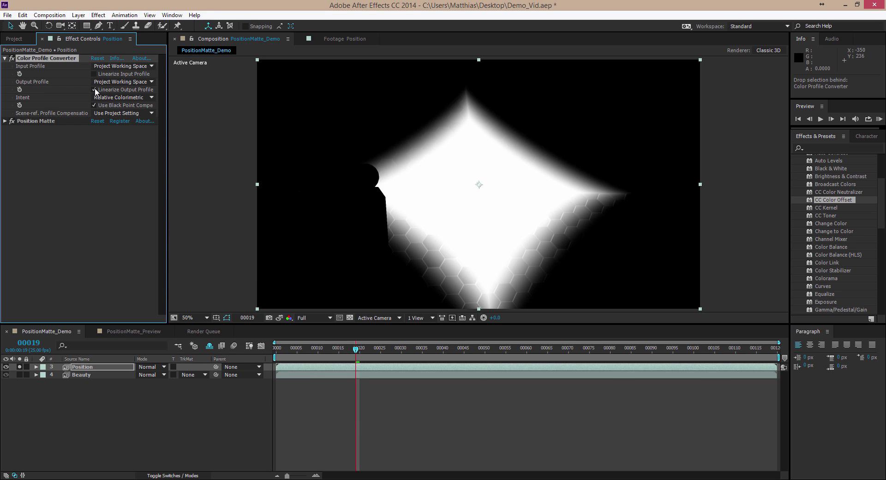
left_click(12, 58)
- Turn on Preserve RGB in the footage interpretation of the Position render sequence
left_click(14, 39)
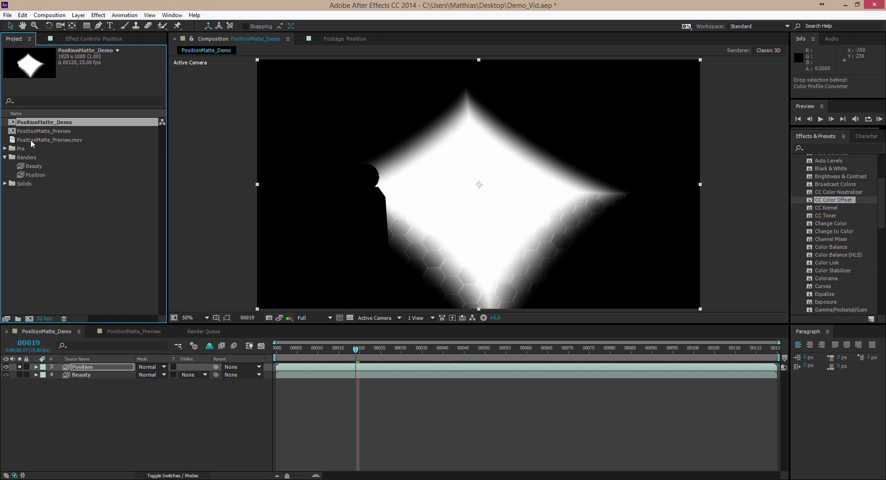
left_click(37, 173)
right_click(36, 173)
mouse_move(145, 241)
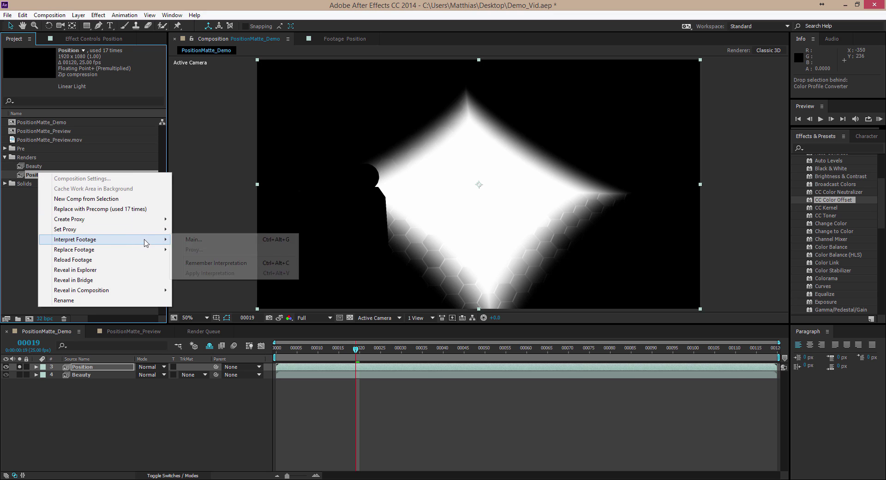
left_click(201, 240)
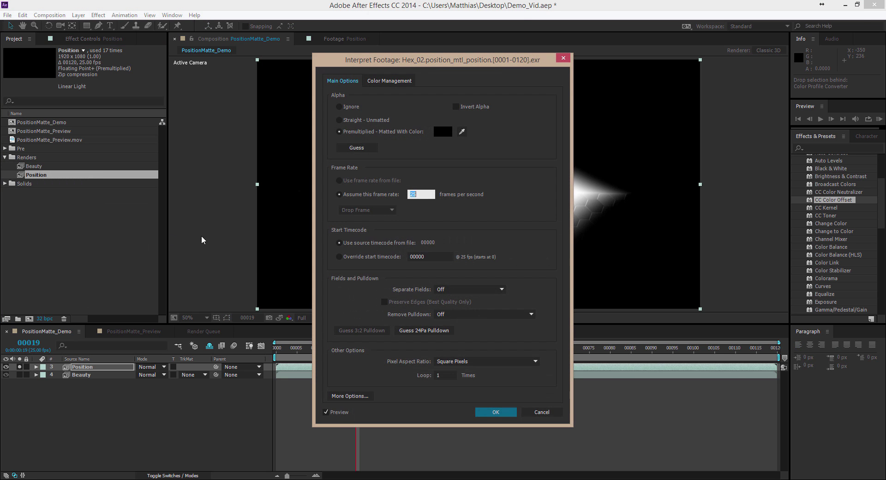
left_click(390, 79)
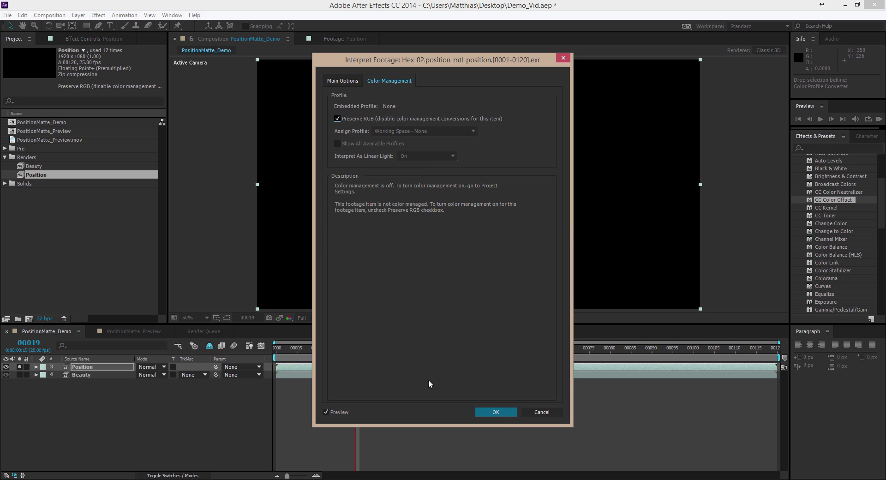
left_click(496, 413)
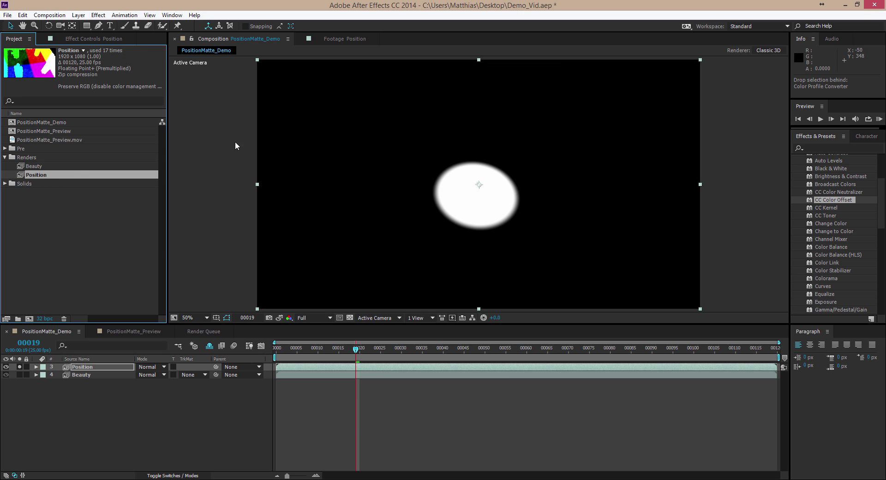
- Set the project's Working Space to sRGB IEC61966-2.1 and turn on Linearize Working Space
left_click(27, 204)
left_click(35, 173)
left_click(45, 319)
left_click(203, 228)
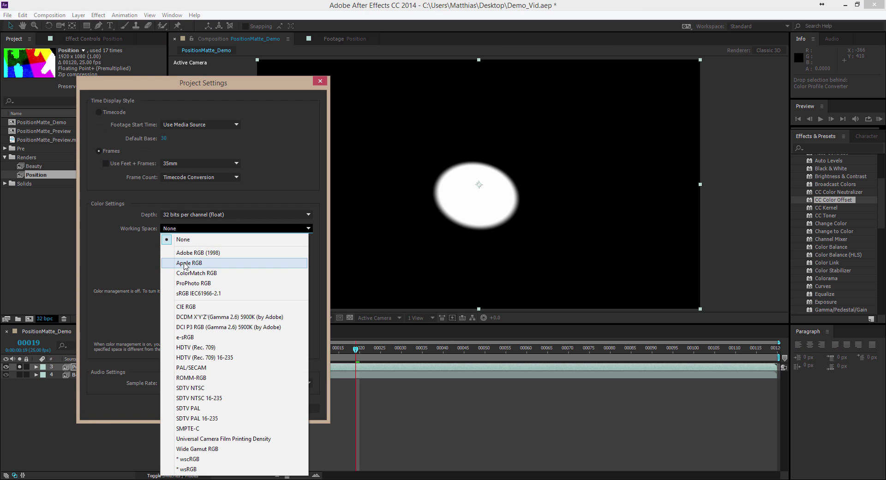
left_click(199, 293)
left_click(164, 243)
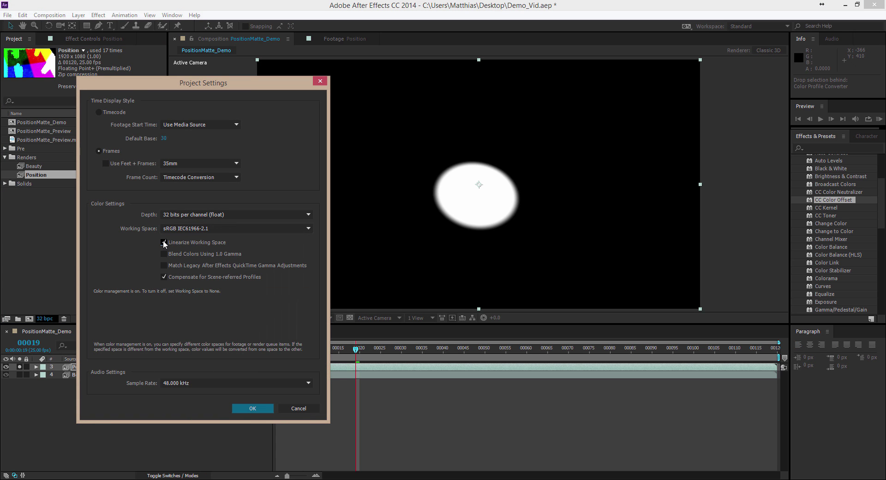
left_click(255, 409)
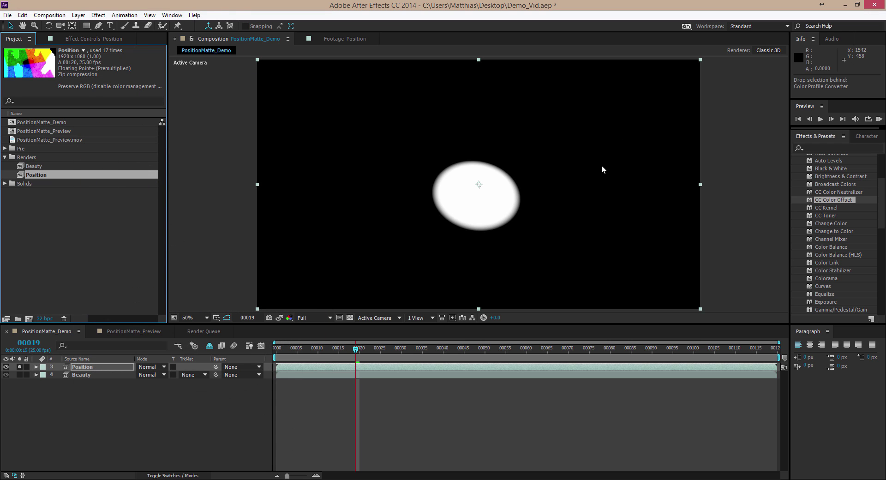
- Turn off solo on the Position layer and preview the matte over Beauty at frame 16
key("F3")
left_click(76, 375)
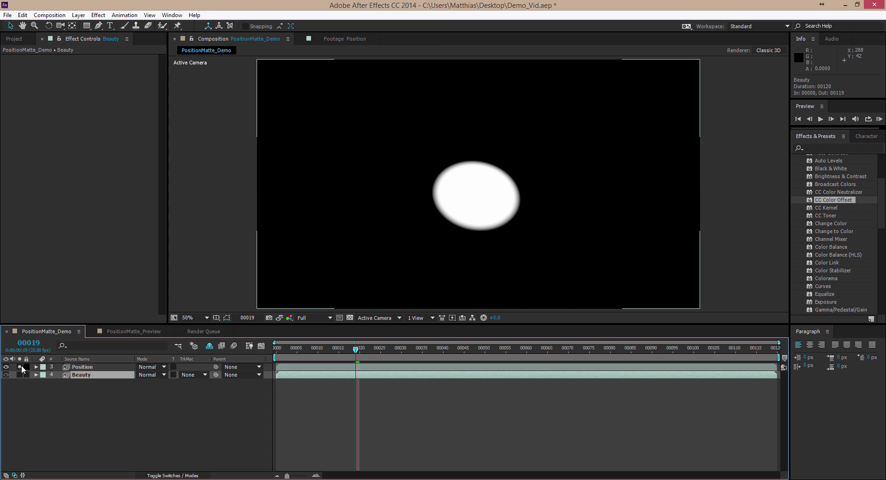
left_click(20, 367)
left_click(45, 396)
left_click(83, 368)
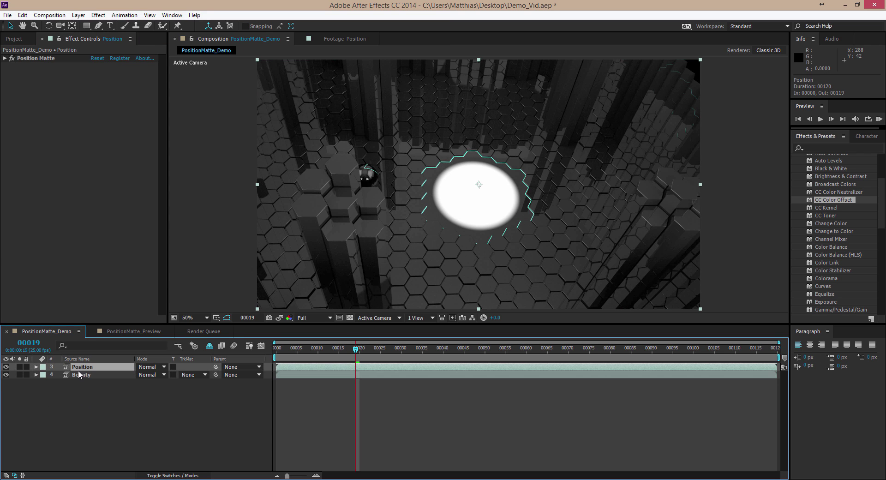
left_click(82, 375)
mouse_move(340, 356)
left_mouse_down()
mouse_move(347, 352)
mouse_move(307, 352)
mouse_move(375, 352)
mouse_move(336, 355)
mouse_move(343, 355)
left_mouse_up()
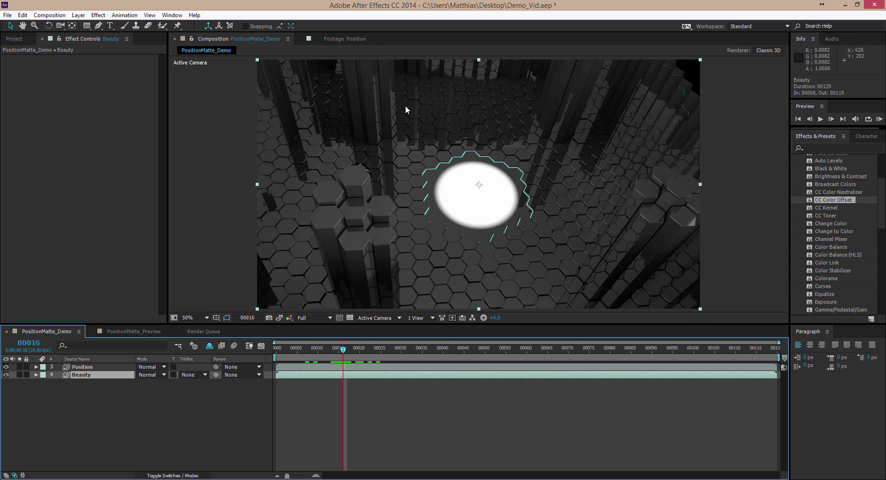
- Add a new adjustment layer above the Position and Beauty layers
left_click(55, 419)
left_click(83, 367)
left_click(86, 388)
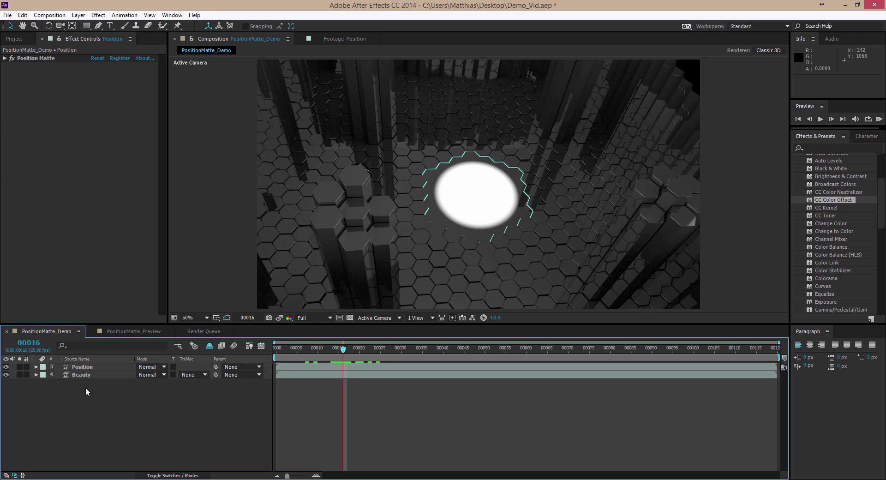
key("ctrl+alt+y")
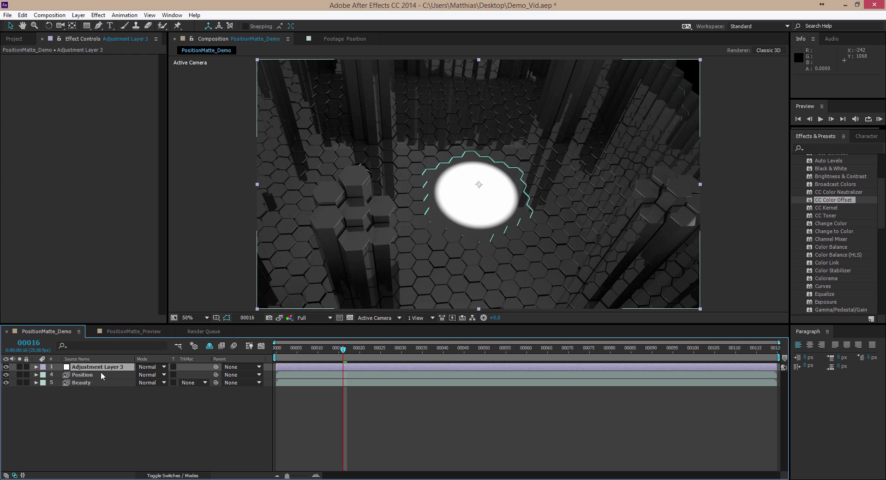
- Rename the new adjustment layer to CC
left_click(98, 367)
key("Return")
type("CC")
key("Return")
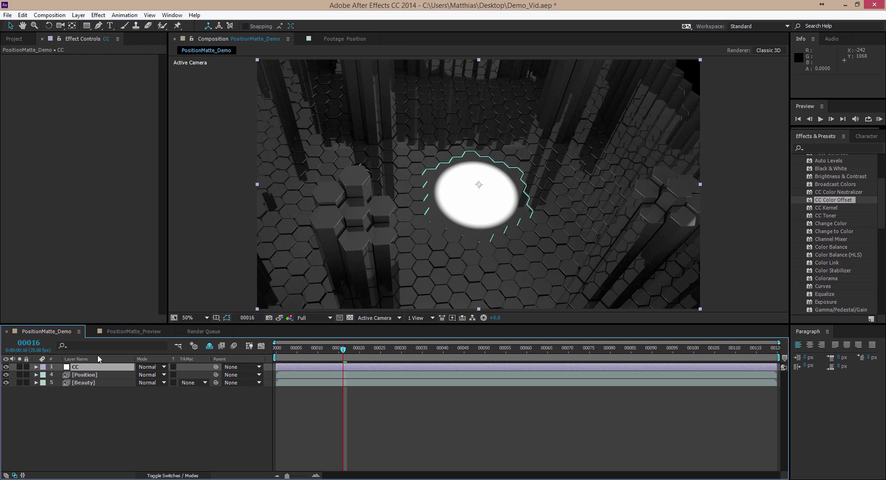
- Apply a Curves effect to the CC adjustment layer and bend the RGB curve downward to darken the image
left_click(98, 15)
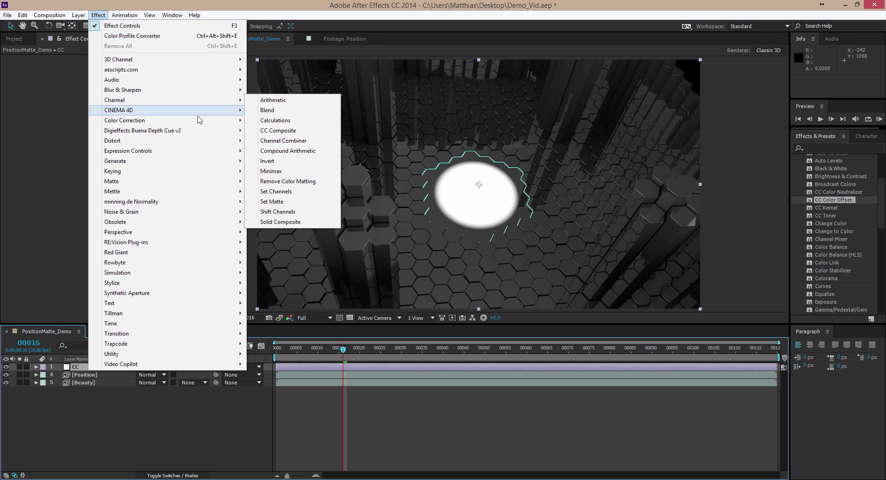
mouse_move(201, 123)
left_click(279, 303)
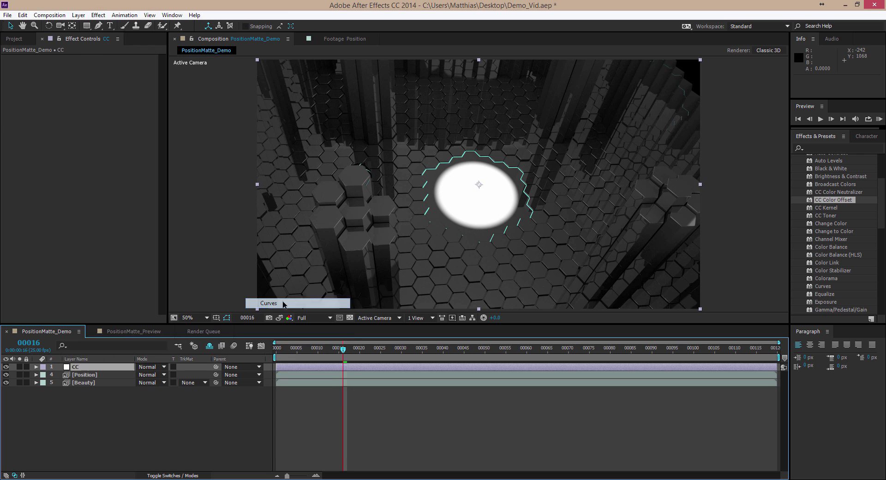
left_click_drag(76, 151, 86, 174)
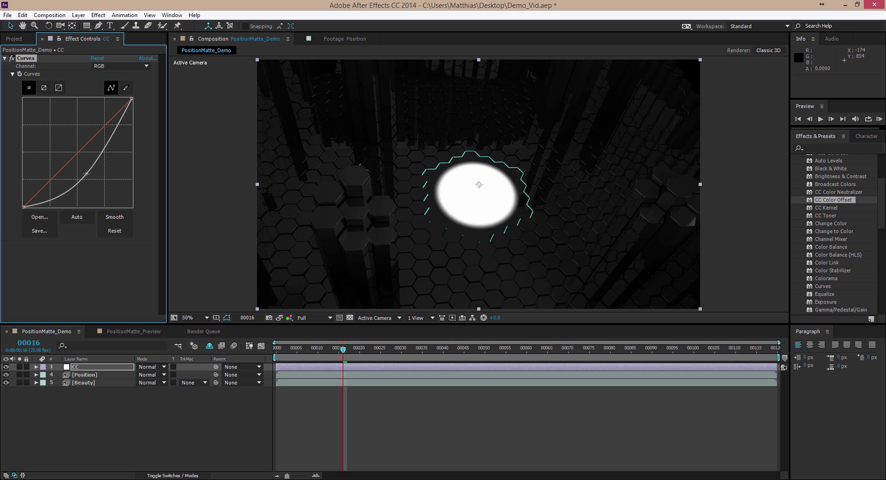
- Solo the Position layer and set its matte to Square mode with Radius 3.60, SizeX 14.30, SizeY 13.30 and Position Z -11.0
left_click(89, 375)
left_click(19, 375)
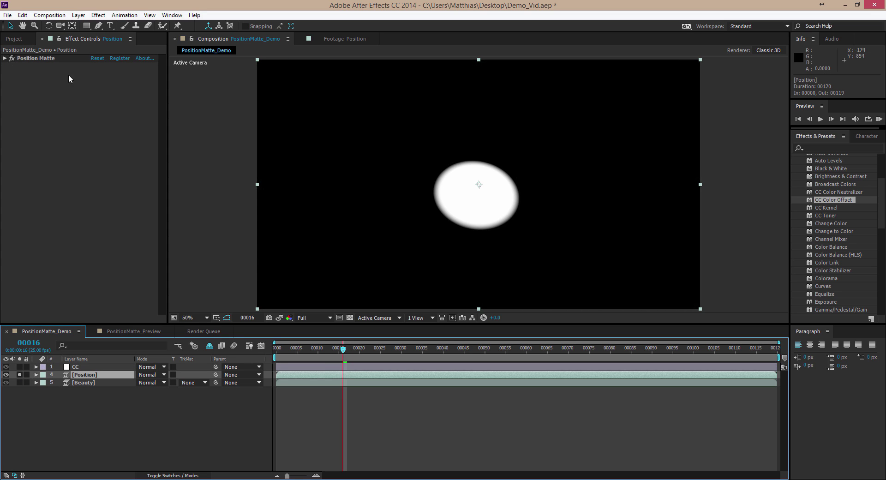
left_click(4, 60)
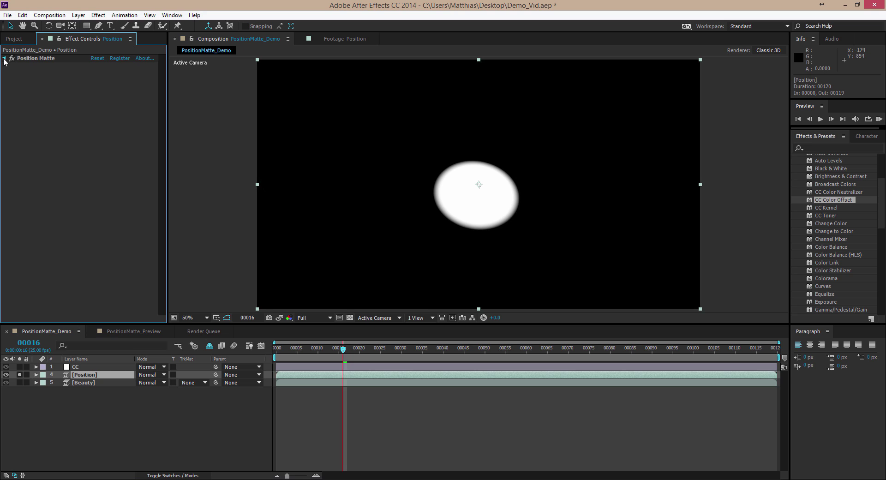
left_click(5, 58)
left_click(120, 66)
left_click(113, 96)
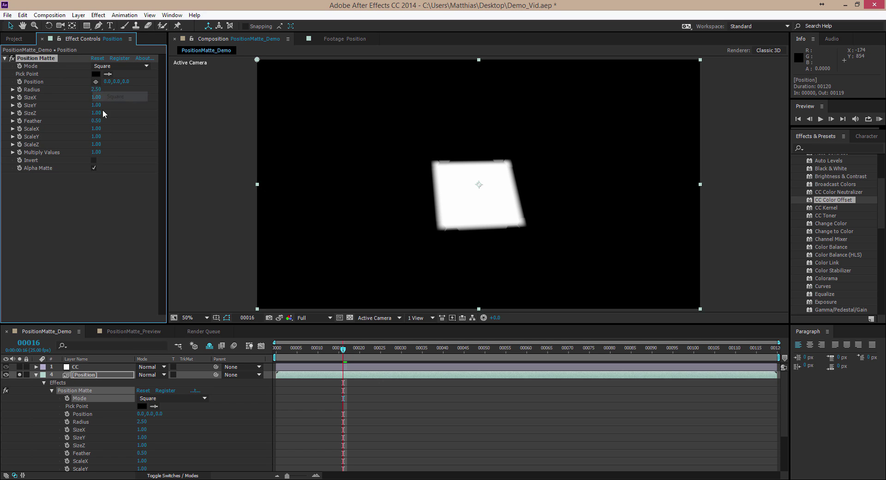
left_click_drag(104, 97, 126, 82)
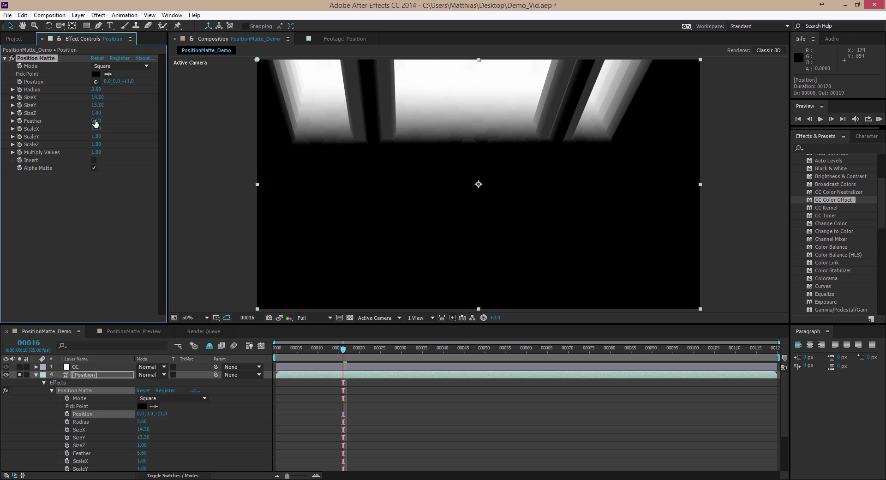
- Set the matte's Feather to 10.60 and Position Z to -15.0, and scrub through the animation to frame 28
left_click_drag(96, 122, 114, 121)
left_click_drag(130, 84, 127, 81)
left_click_drag(335, 349, 540, 358)
left_click_drag(485, 370, 392, 363)
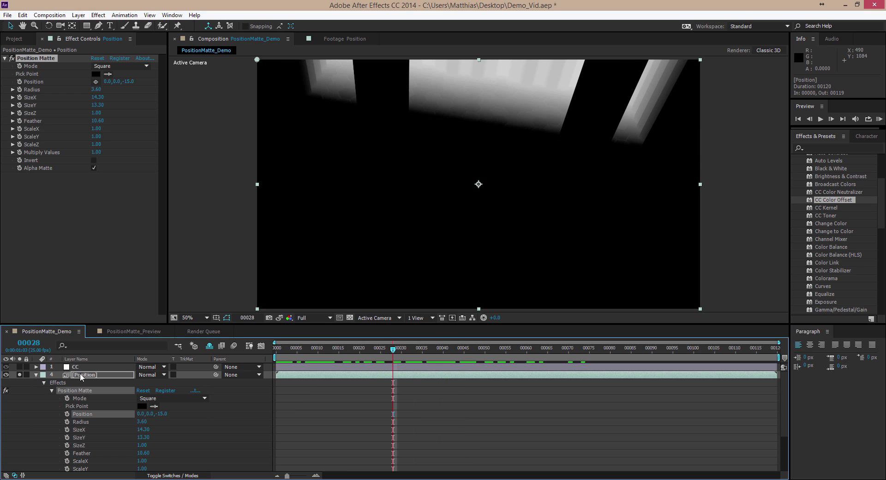
- Collapse the Position layer's properties and display source names instead of layer names in the timeline
key("F4")
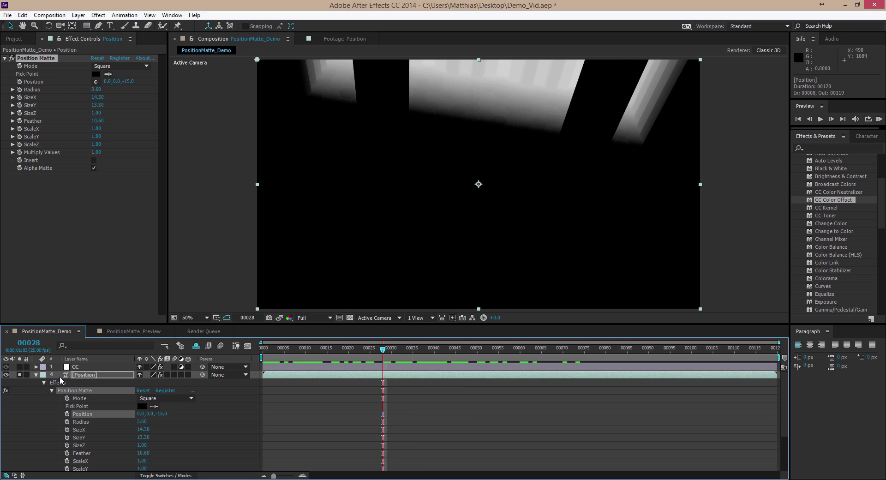
left_click(96, 375)
left_click(36, 376)
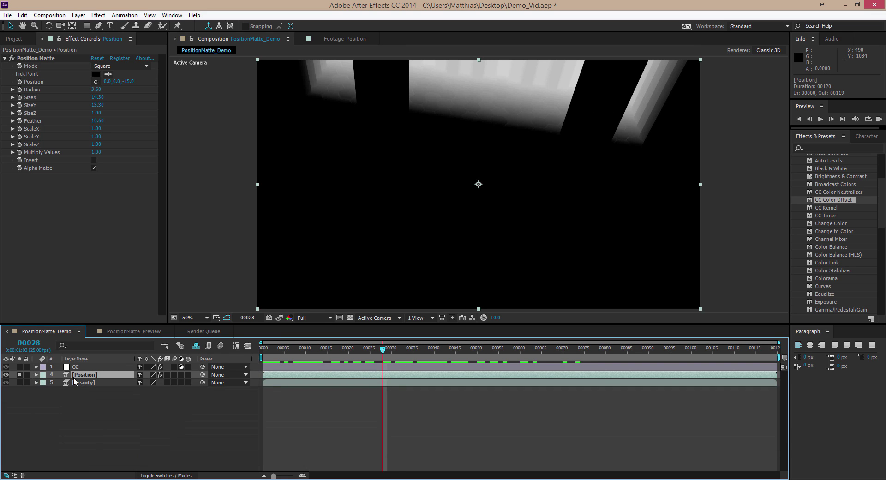
key("F4")
left_click(79, 359)
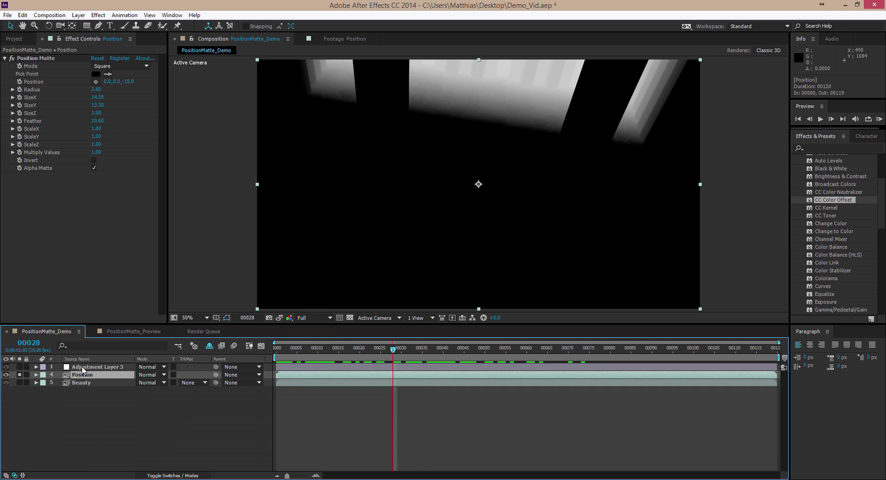
- Move the Position layer above the adjustment layer and set the adjustment layer's track matte to Alpha
left_click(85, 368)
left_click_drag(67, 368, 105, 377)
left_click(91, 369)
double_click(91, 373)
left_click(188, 377)
left_click(198, 398)
left_click(386, 39)
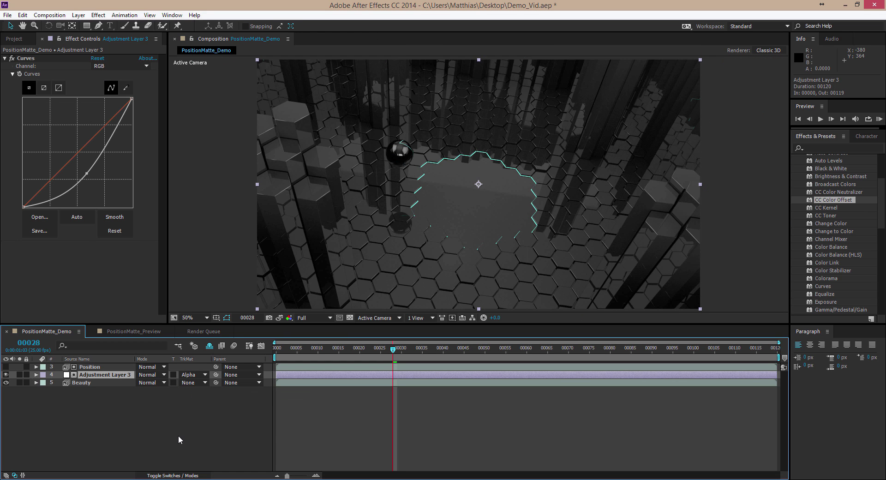
left_click(188, 375)
left_click(81, 419)
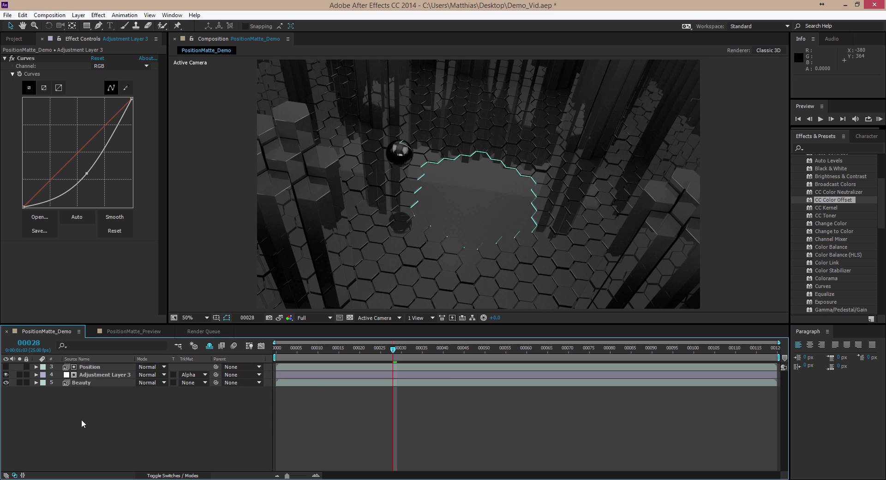
- Toggle the adjustment layer's visibility at frame 36 to compare the image with and without the matted correction
left_click(86, 368)
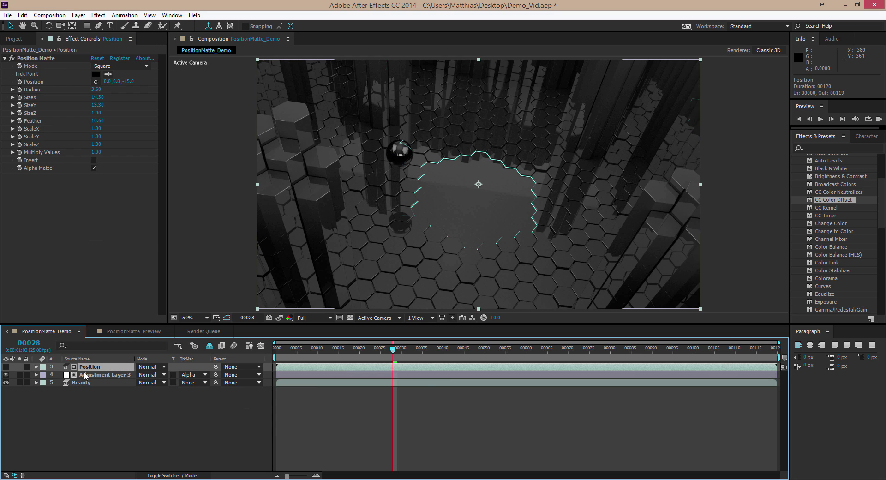
left_click(84, 375)
left_click_drag(393, 350, 427, 353)
left_click(6, 375)
left_click(5, 376)
left_click(6, 375)
left_click(5, 376)
left_click(5, 375)
left_click(5, 375)
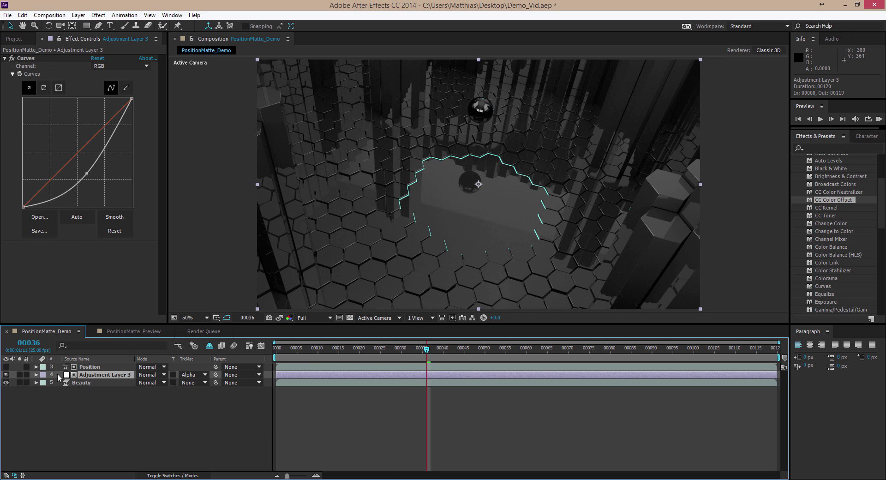
- Set the track matte's SizeZ to 2.90 and Position Z to -12.0, and scrub back to frame 11 to check the darkening
left_click(90, 368)
left_click_drag(125, 82, 128, 80)
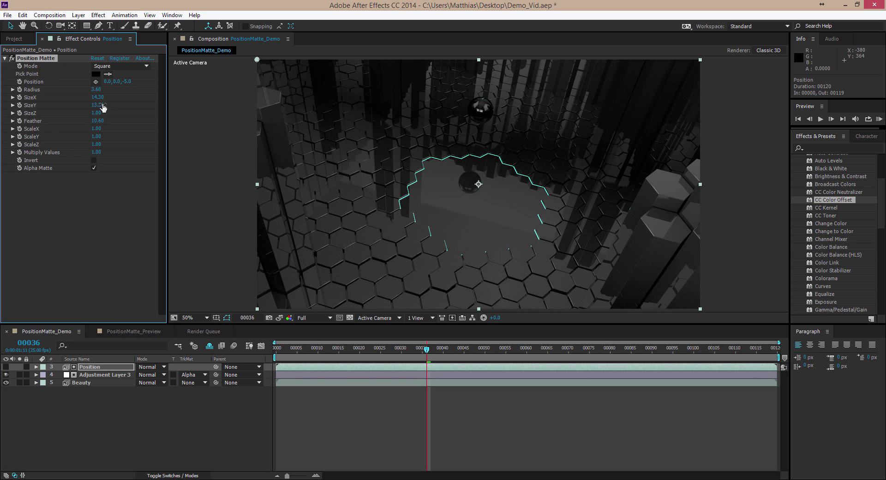
mouse_move(95, 113)
left_mouse_down()
mouse_move(105, 110)
mouse_move(95, 112)
left_mouse_up()
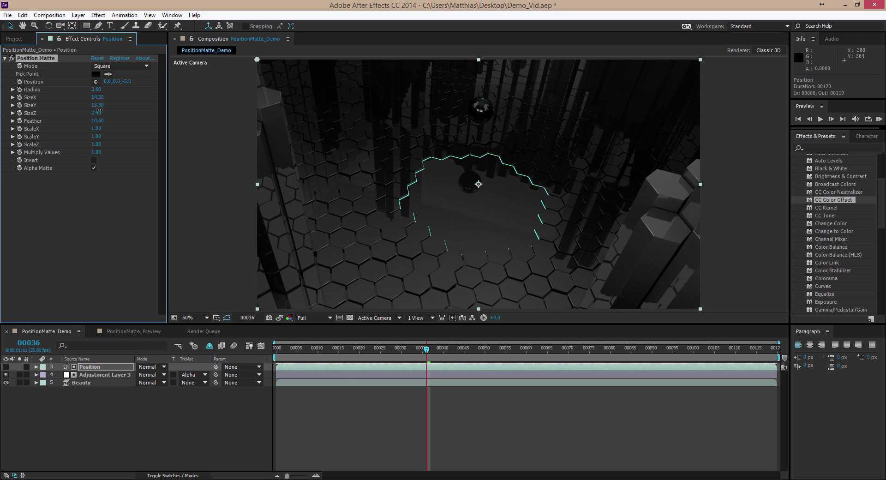
left_click_drag(128, 79, 125, 78)
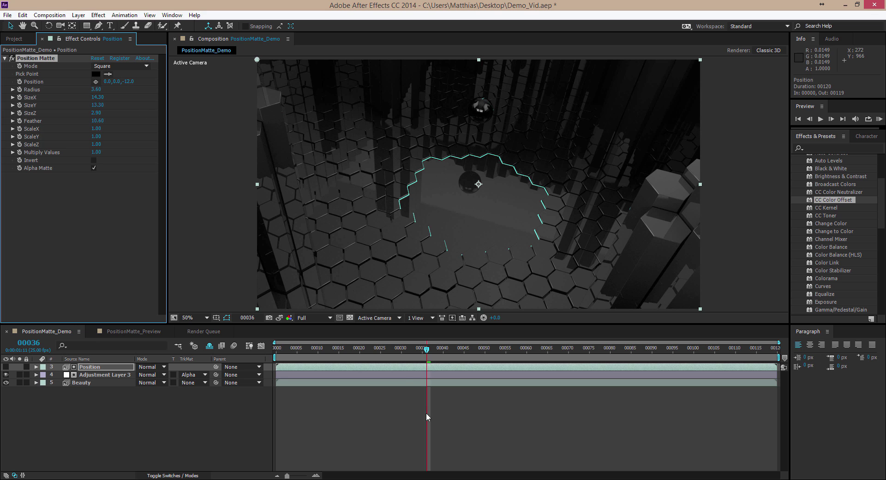
left_click_drag(427, 350, 322, 367)
left_click(91, 424)
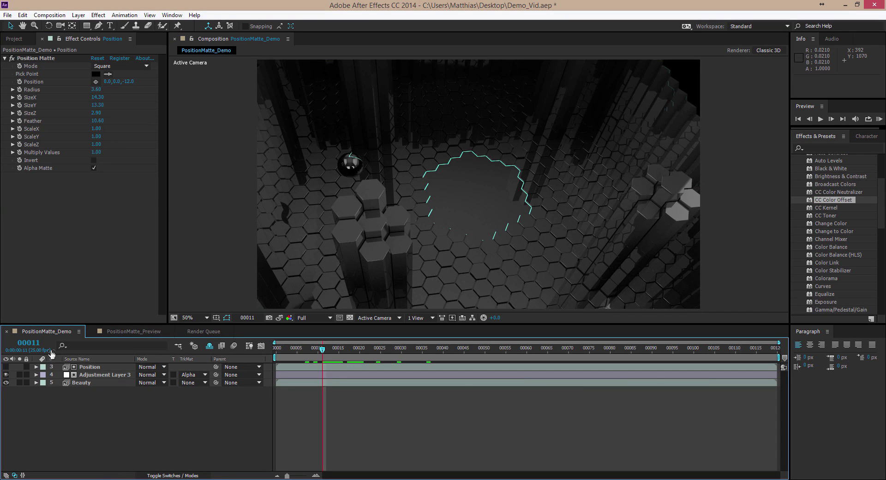
- Duplicate the Position layer, make the copy visible, and set its matte's Position Z to 20.0 and Feather to 33.90
left_click(86, 368)
key("ctrl+d")
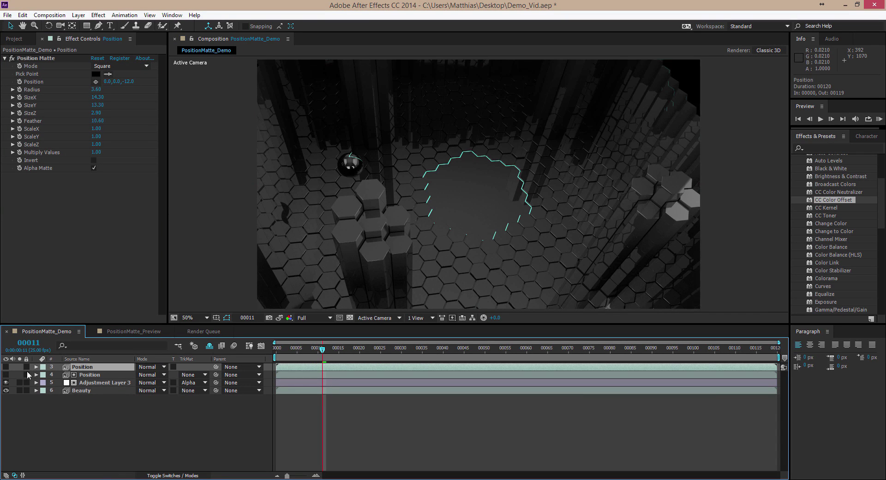
left_click(5, 367)
left_click_drag(132, 83, 140, 81)
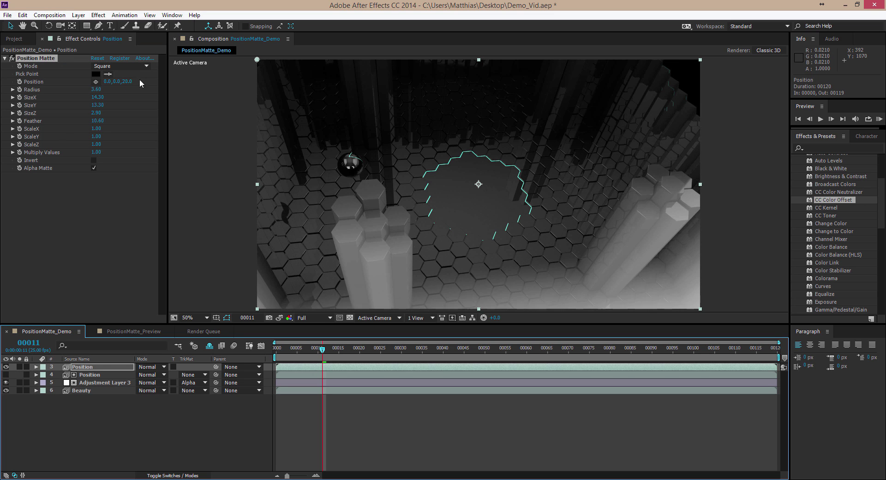
left_click_drag(99, 121, 118, 121)
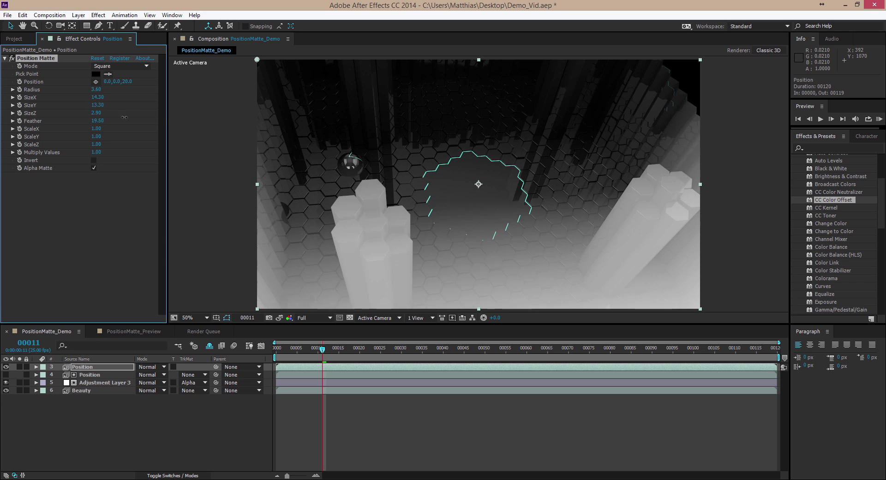
- Switch the copy's Position Matte to Circle mode with Position 14.0, 0.0, 20.0 and Radius 3.90
left_click(101, 66)
left_click(104, 73)
left_click_drag(96, 90, 169, 89)
left_click_drag(97, 87, 81, 89)
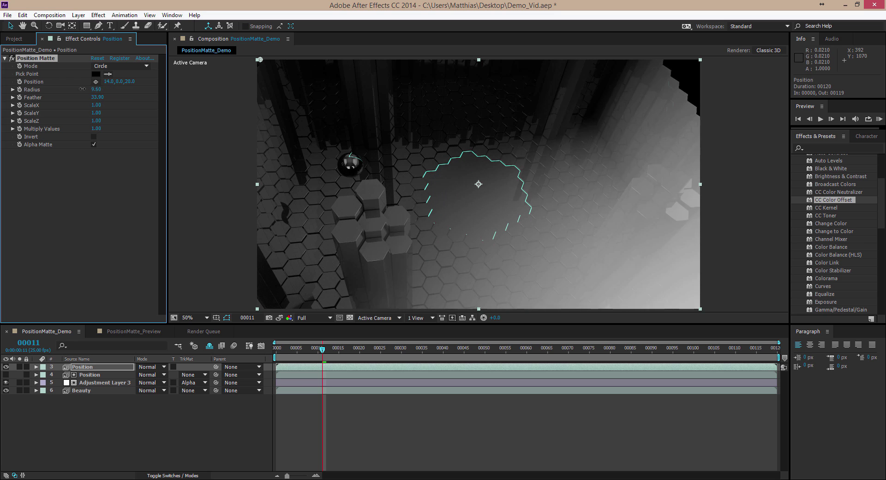
- Apply a Fill effect with a red color to the duplicated Position layer
left_click(98, 15)
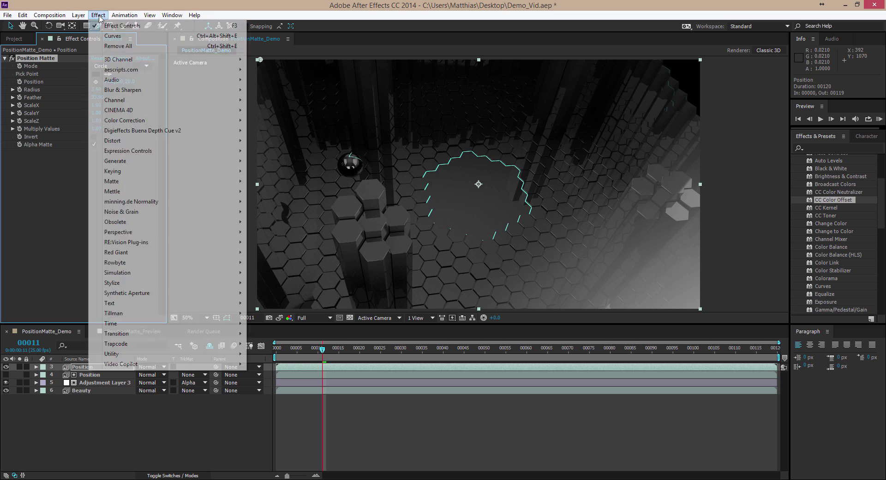
mouse_move(187, 161)
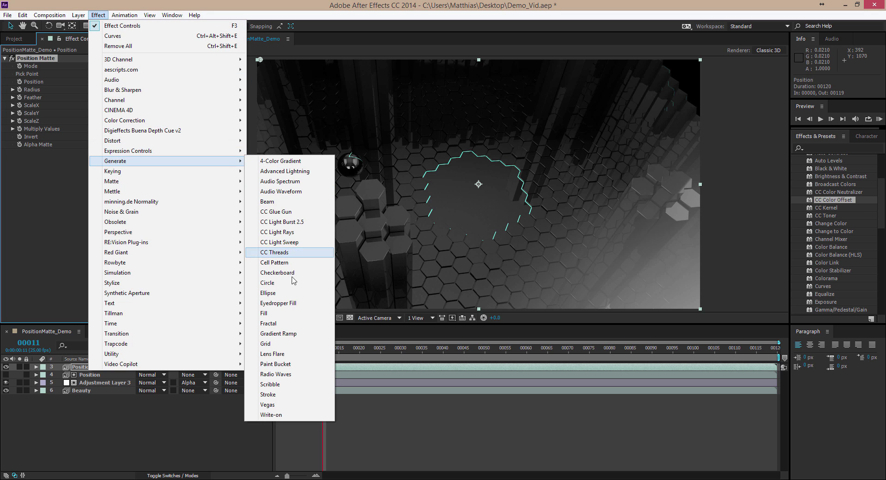
left_click(277, 313)
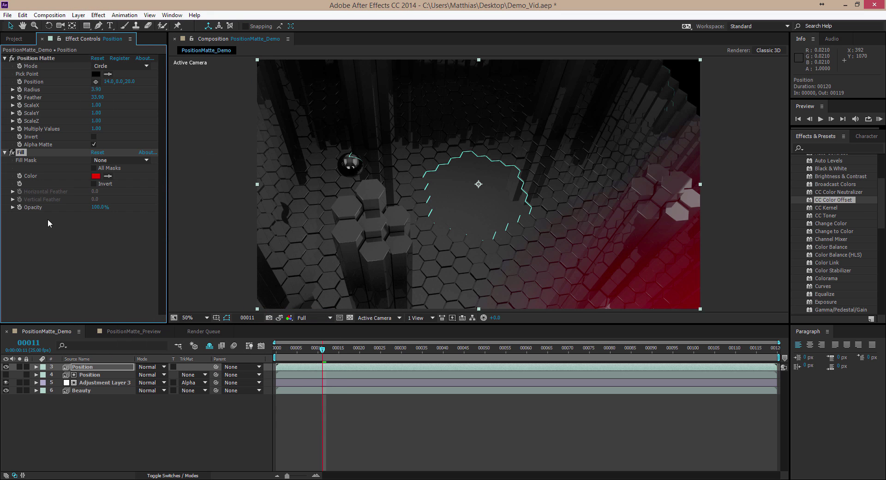
left_click(96, 175)
left_click(748, 287)
- Set the red-filled Position layer's blending mode to Add and preview the result across the timeline
left_click(147, 367)
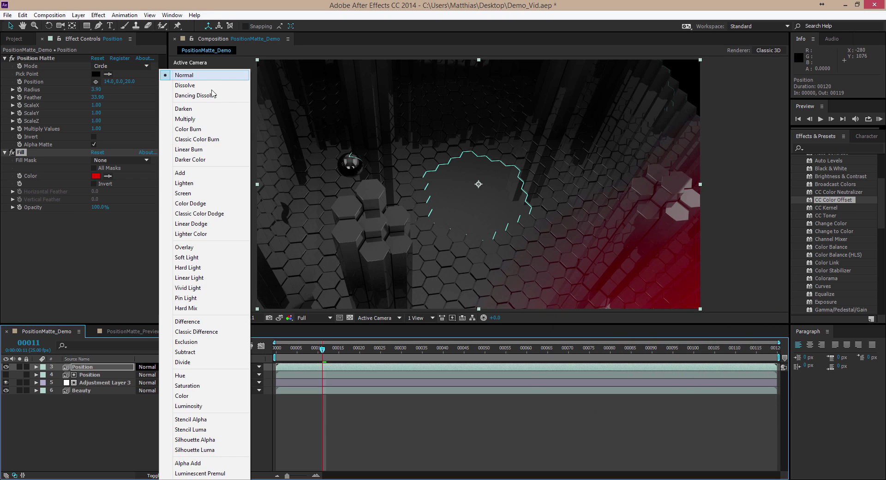
left_click(216, 173)
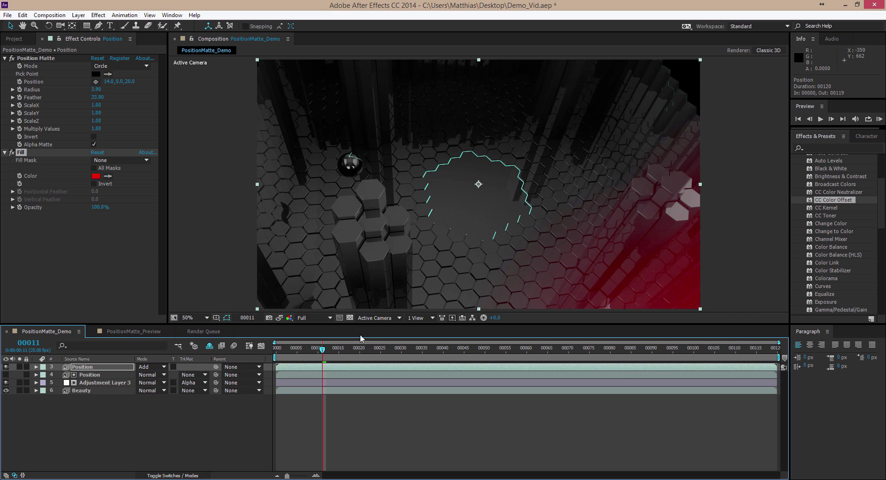
left_click_drag(340, 349, 301, 392)
key("space")
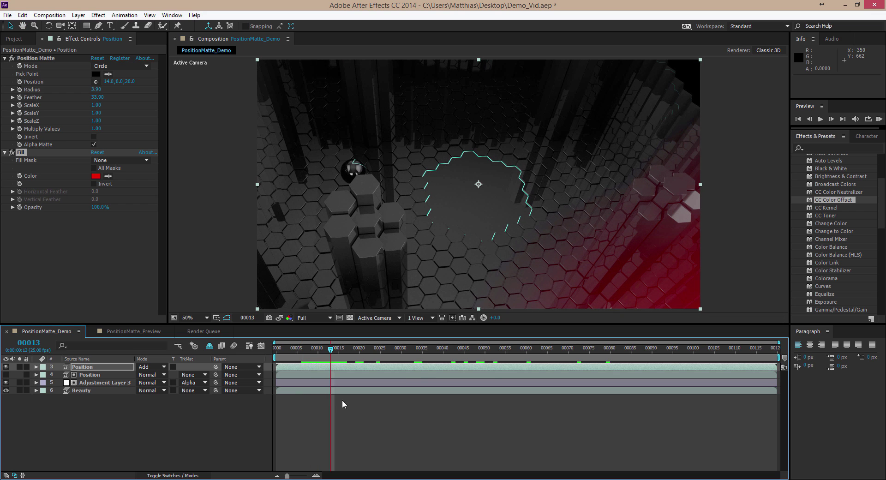
- Duplicate the red Position layer, turn off the copy's Fill effect, and reset its Position Matte to default values
left_click(48, 399)
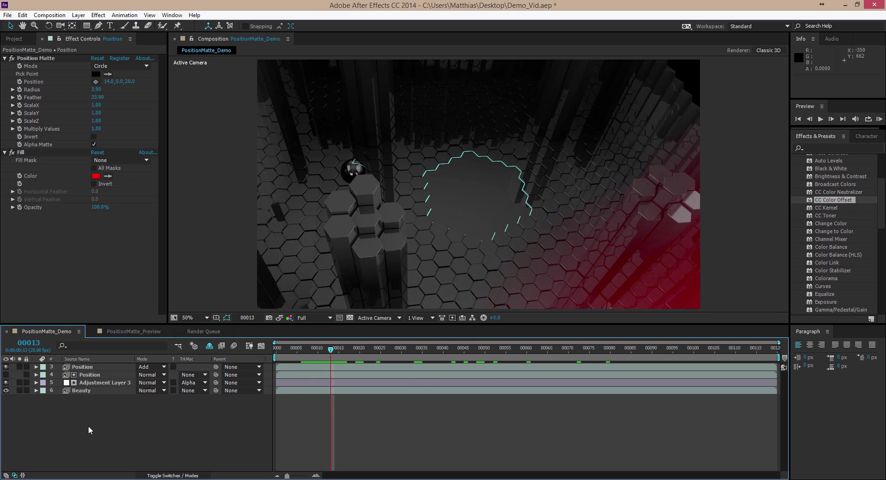
left_click(87, 369)
key("ctrl+d")
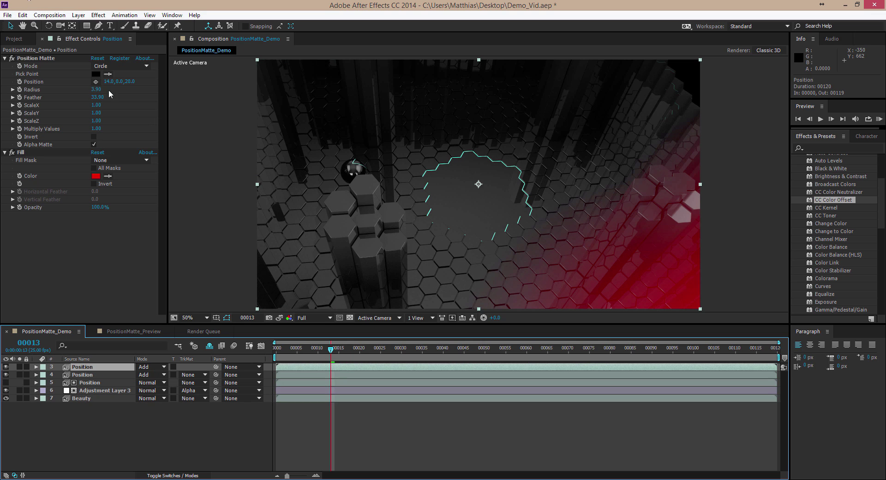
left_click(55, 98)
left_click(21, 154)
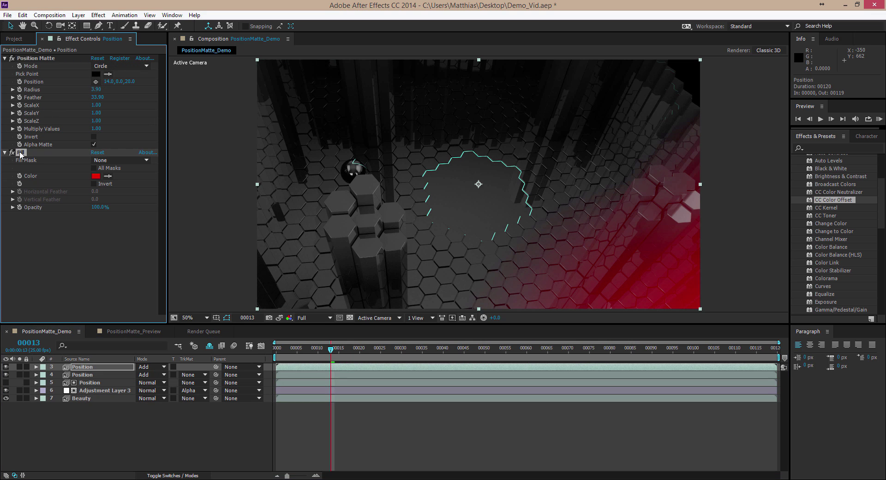
left_click(10, 154)
left_click(98, 59)
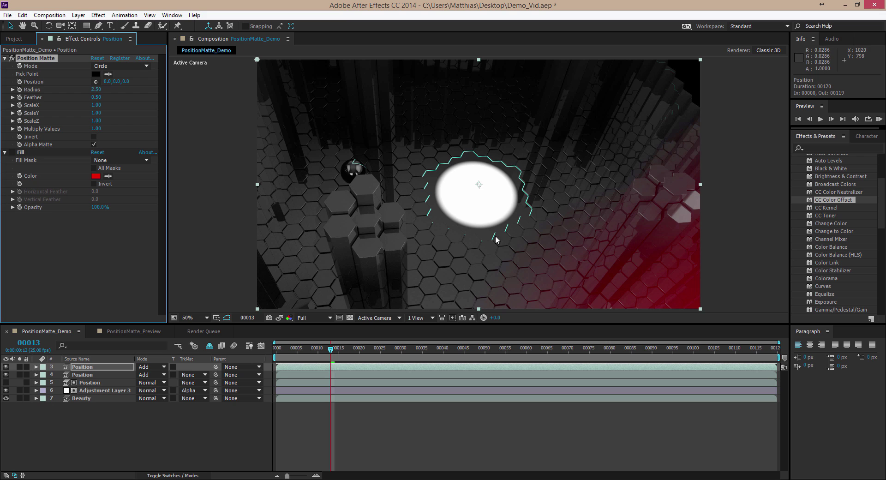
left_click(103, 73)
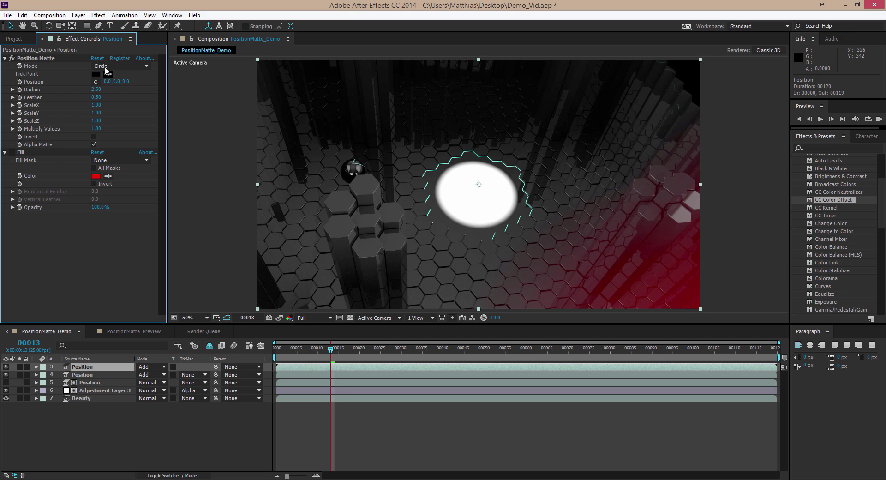
- Set ScaleX and ScaleZ to 0 in the top Position layer's Position Matte, keeping Circle mode
left_click(106, 67)
left_click(95, 66)
type("0")
key("Tab")
key("Tab")
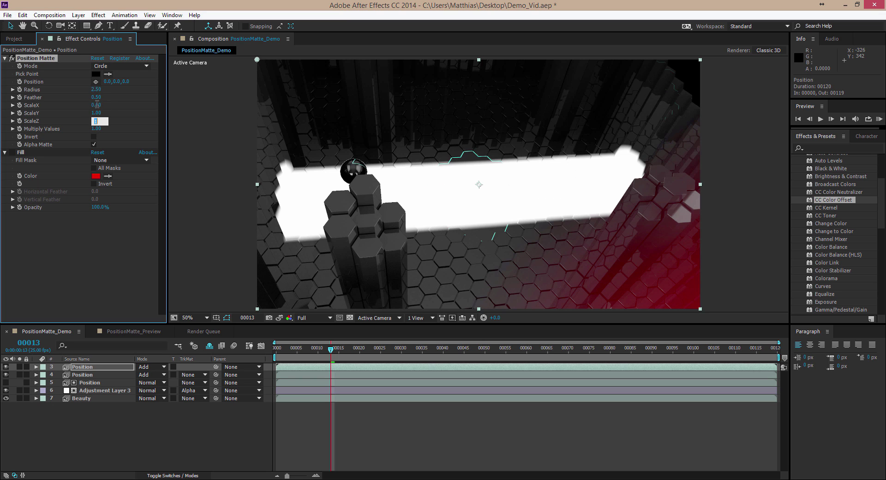
type("0")
key("Return")
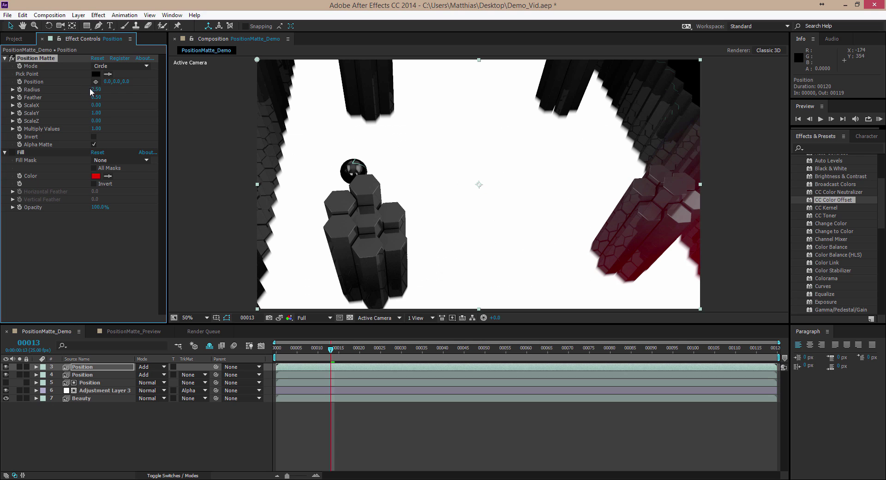
- Set the Position Matte's Radius to 0.10 and Feather to 0.10
left_click_drag(101, 94, 83, 98)
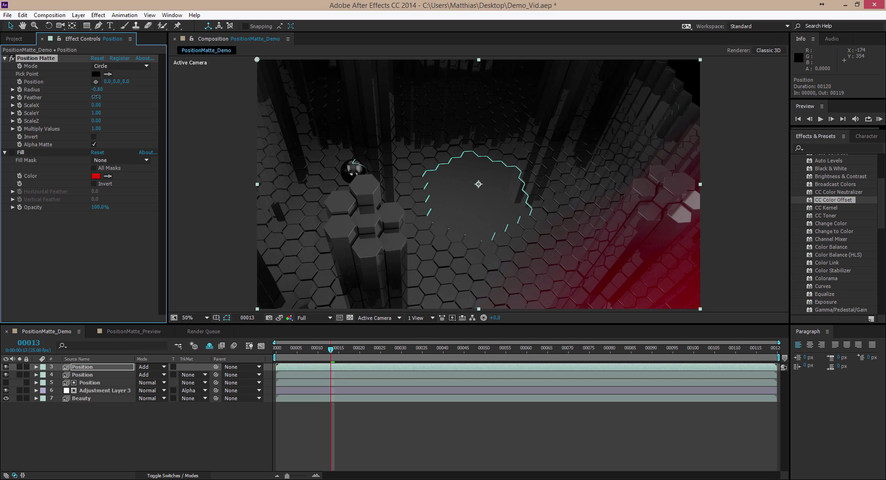
left_click_drag(96, 96, 100, 89)
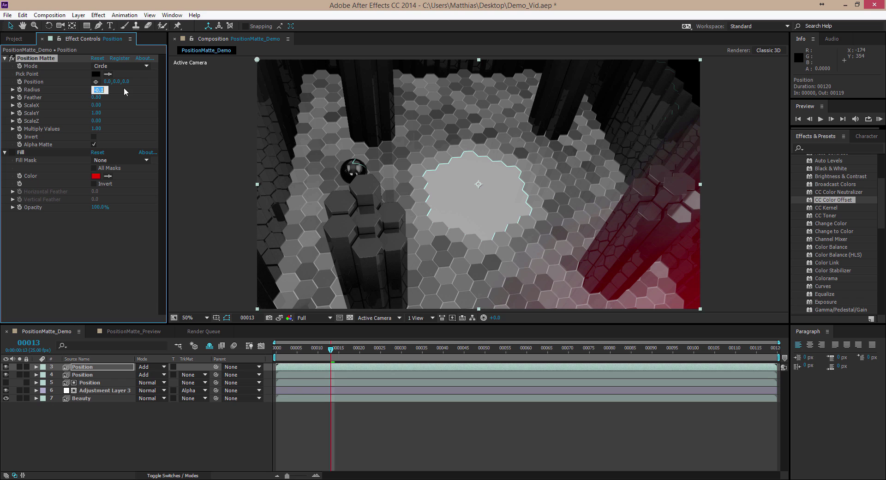
type("1")
key("Return")
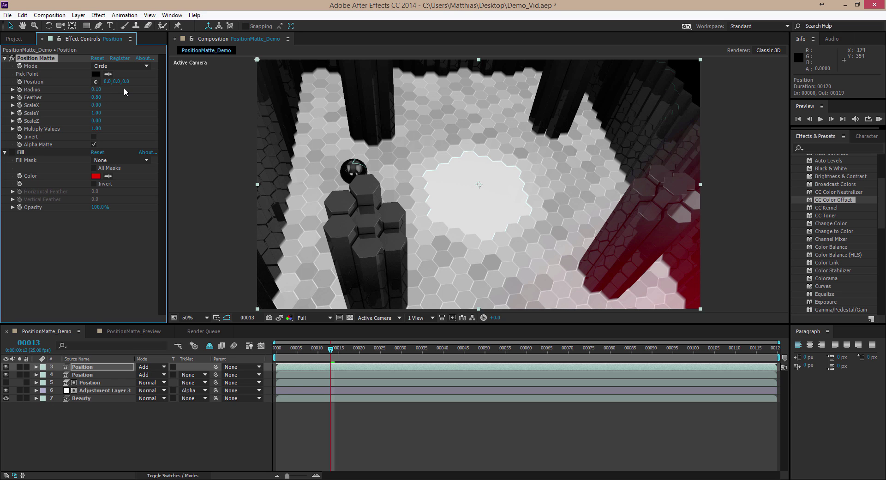
left_click(95, 97)
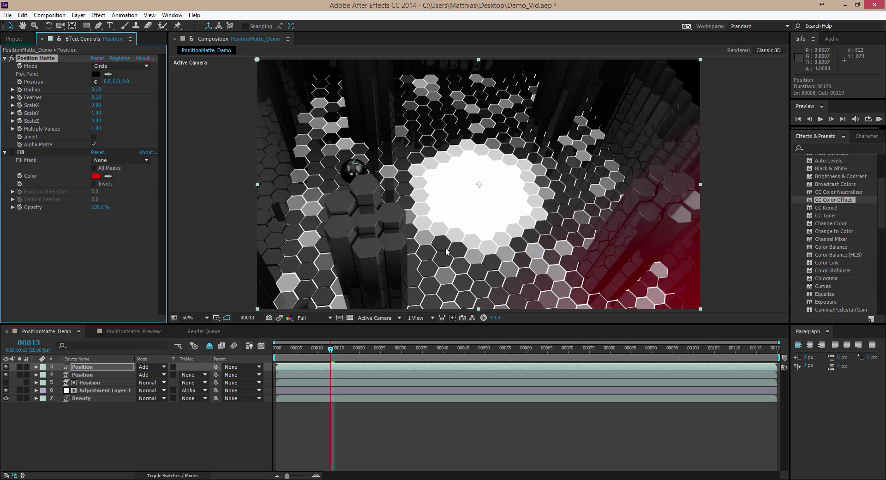
- Enable the layer's Fill effect and set its color to cyan 00DEFF
left_click(12, 152)
left_click(96, 176)
left_click_drag(679, 349, 678, 344)
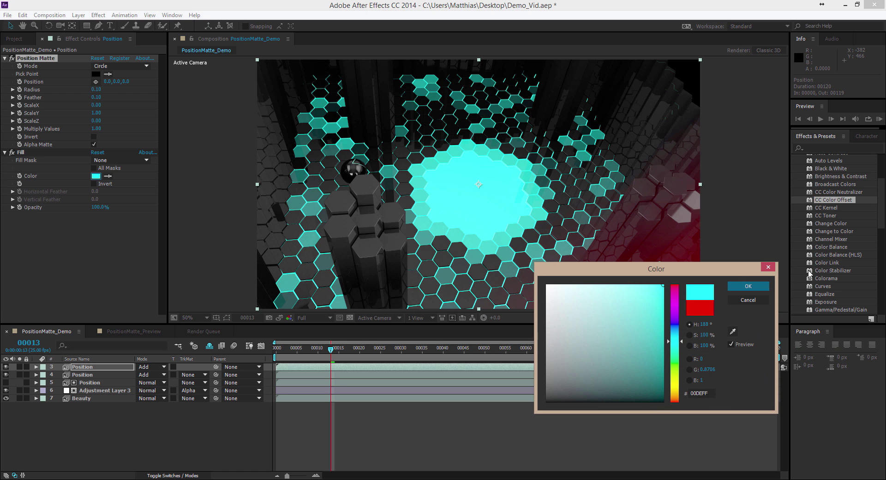
left_click(749, 286)
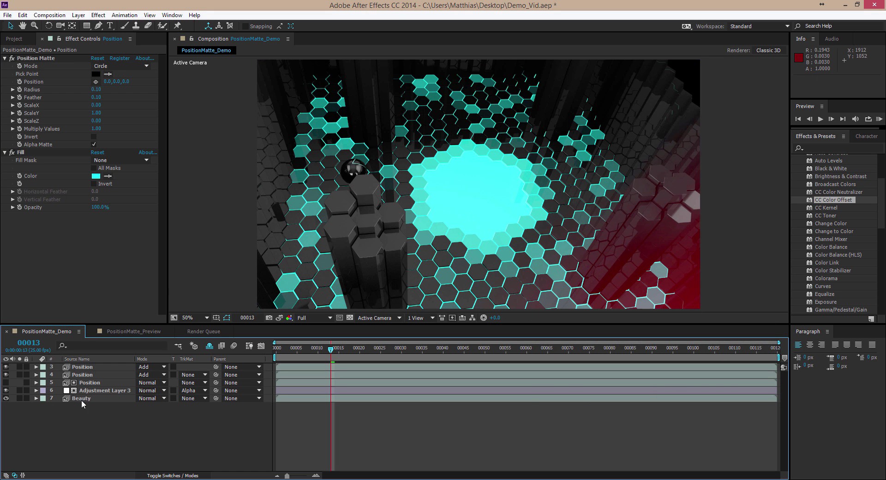
- Duplicate the cyan Position layer and reset the copy's Position Matte to default values
double_click(81, 368)
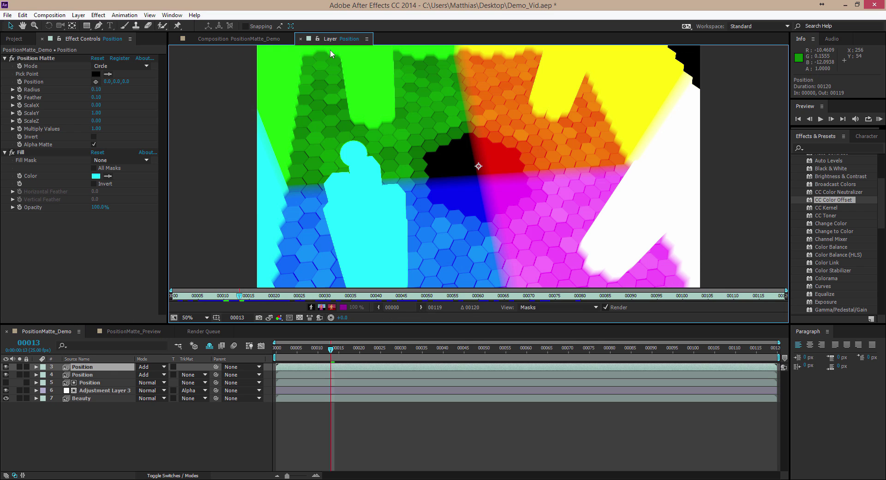
left_click(301, 40)
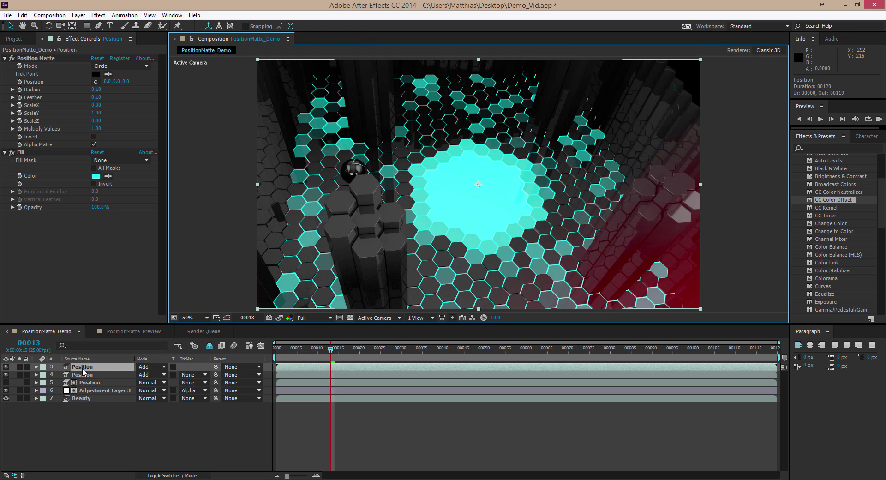
key("ctrl+d")
left_click(97, 59)
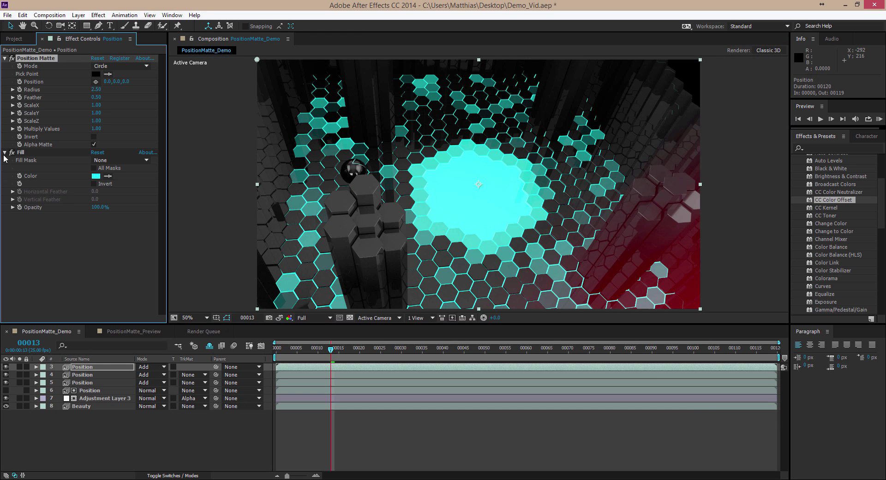
- Delete the copy's Fill effect and set the cyan layer's track matte to Alpha
left_click(21, 153)
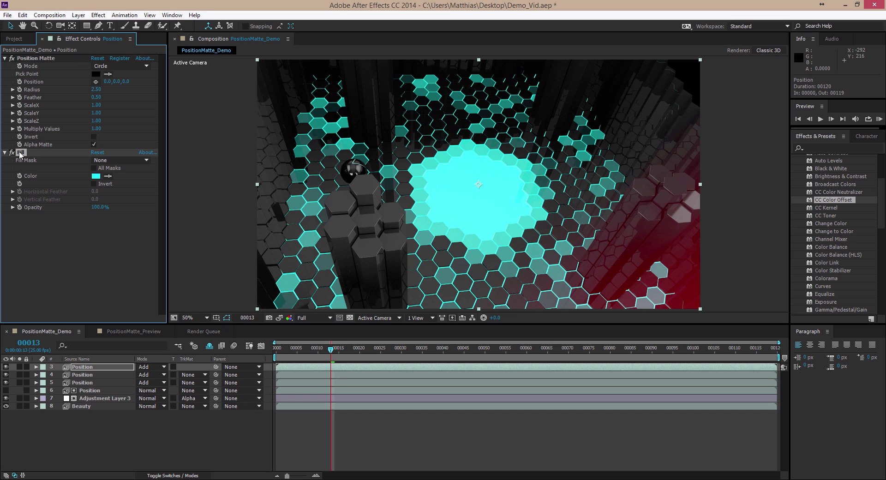
key("Delete")
left_click(188, 374)
left_click(180, 392)
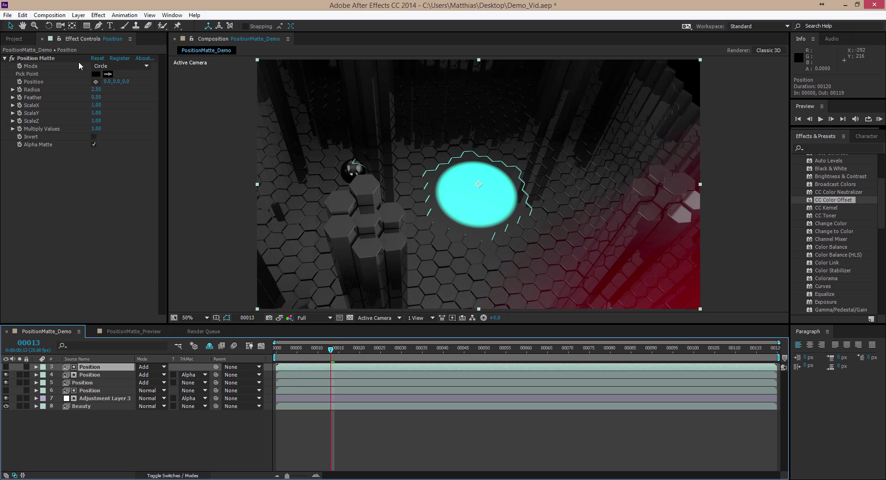
- Keyframe the matte copy's Radius from -0.80 at frame 0 to 18.50 at frame 13
left_click(20, 89)
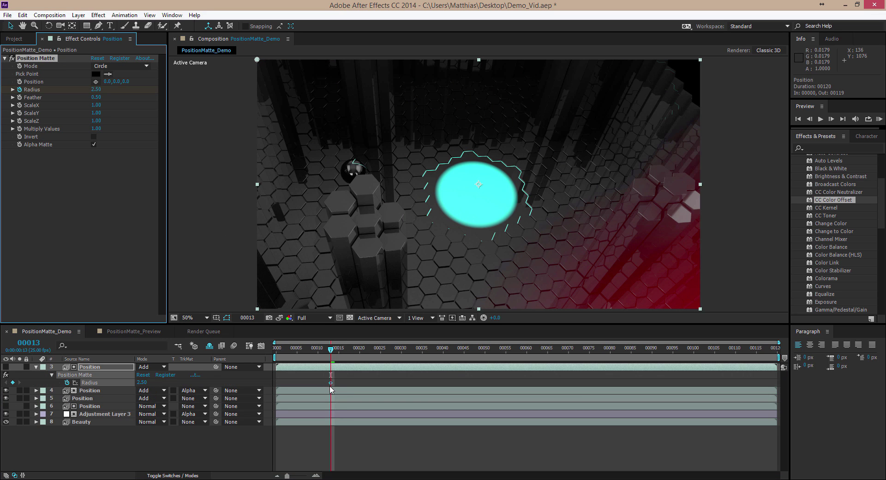
left_click_drag(330, 383, 372, 382)
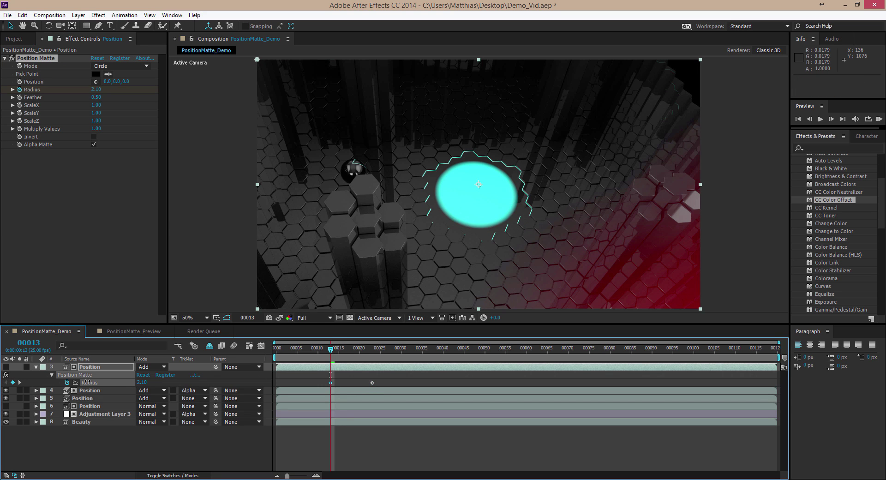
left_click_drag(86, 383, 10, 378)
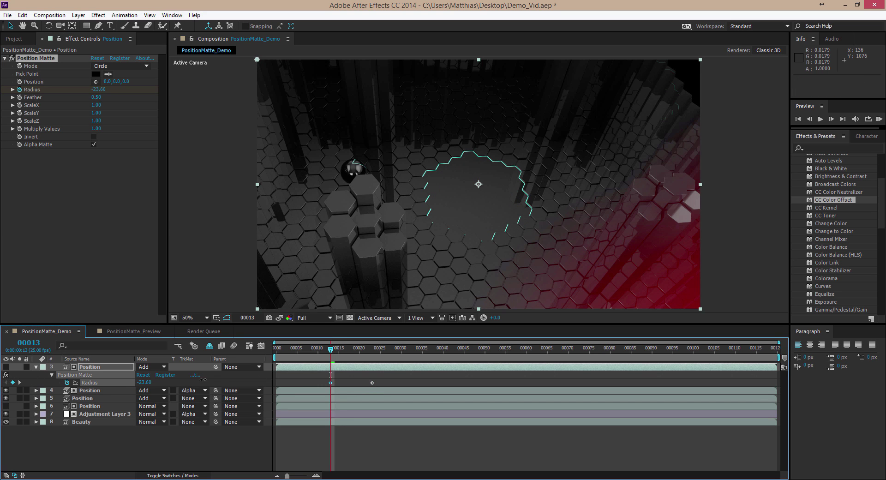
left_click_drag(265, 375, 241, 373)
left_click_drag(332, 384, 277, 383)
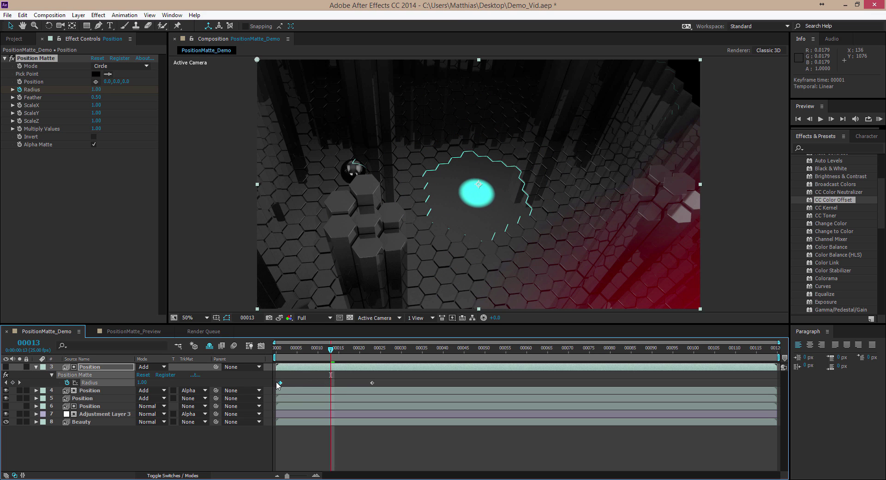
left_click_drag(368, 382, 331, 383)
left_click_drag(162, 382, 207, 375)
- Switch the matte copy's Position Matte to Ring mode and move its ending Radius keyframe to frame 22
left_click(118, 66)
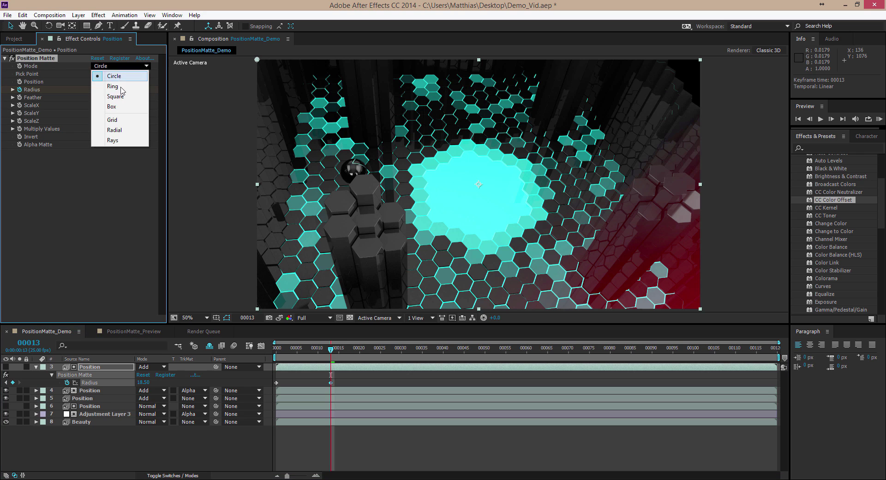
left_click(119, 83)
left_click_drag(334, 353, 277, 354)
left_click(309, 349)
left_click_drag(331, 383, 310, 383)
left_click_drag(368, 384, 368, 383)
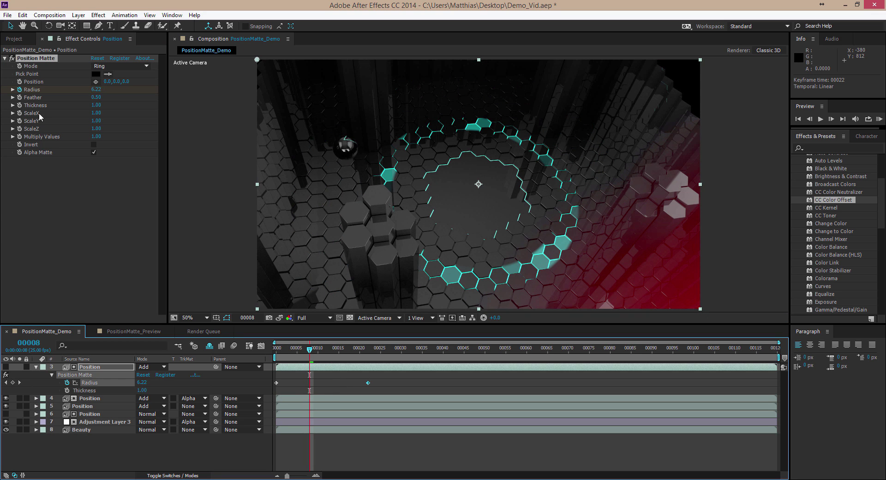
- Raise the ring's Feather to 6.10 and preview the expanding light animation from the first frame
left_click_drag(94, 98, 216, 261)
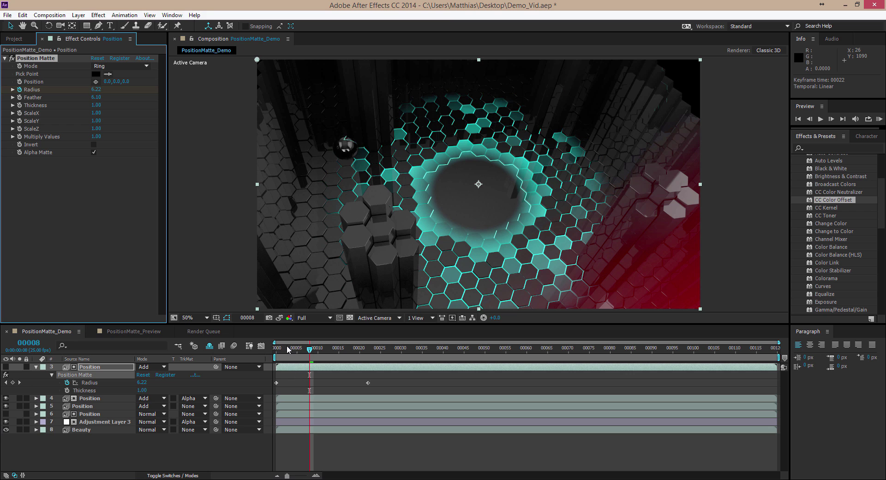
key("space")
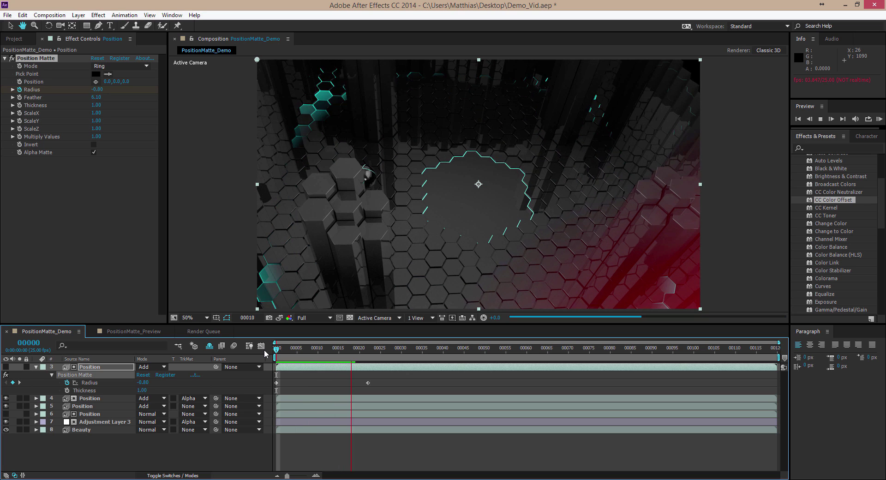
key("space")
left_click(278, 350)
key("space")
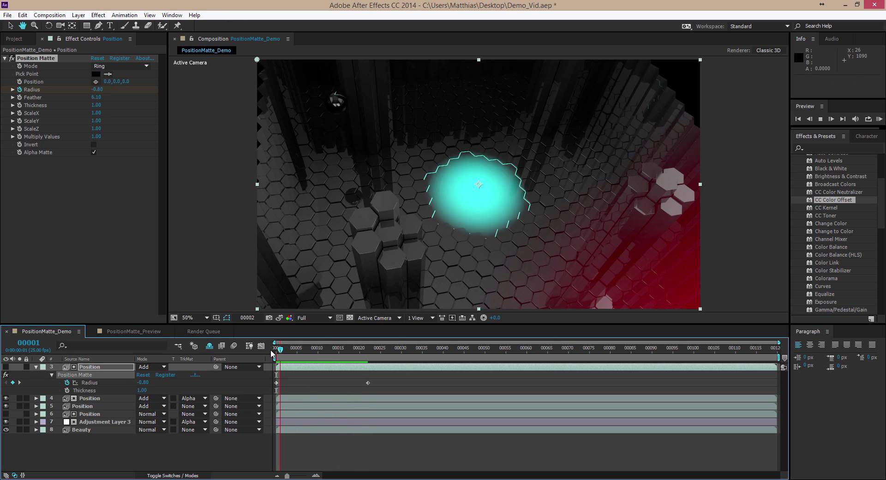
left_click(276, 350)
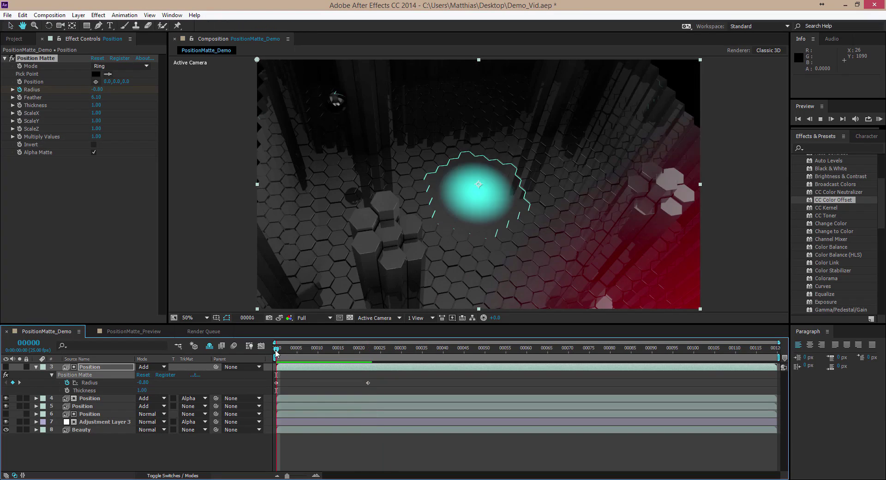
key("space")
- Show the hidden shy layers and delete the four layers between the topmost Position layer and Beauty
key("u")
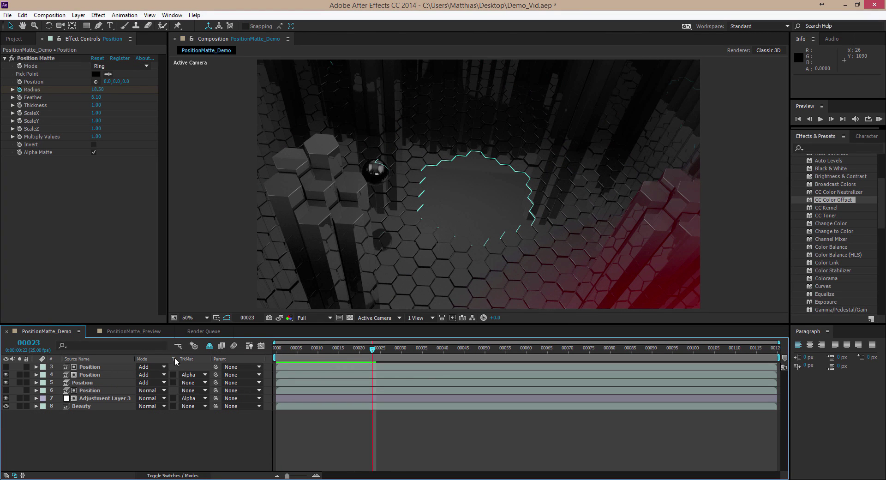
left_click(209, 346)
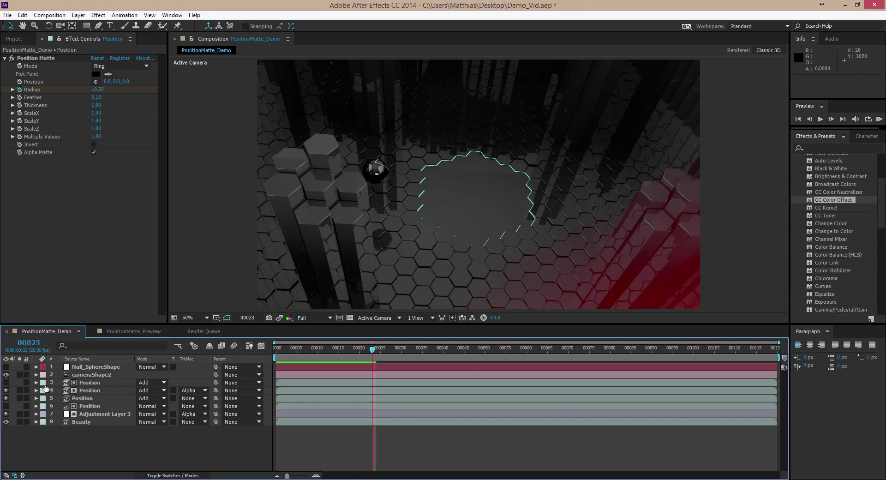
left_click(89, 391)
left_click(91, 414, "shift")
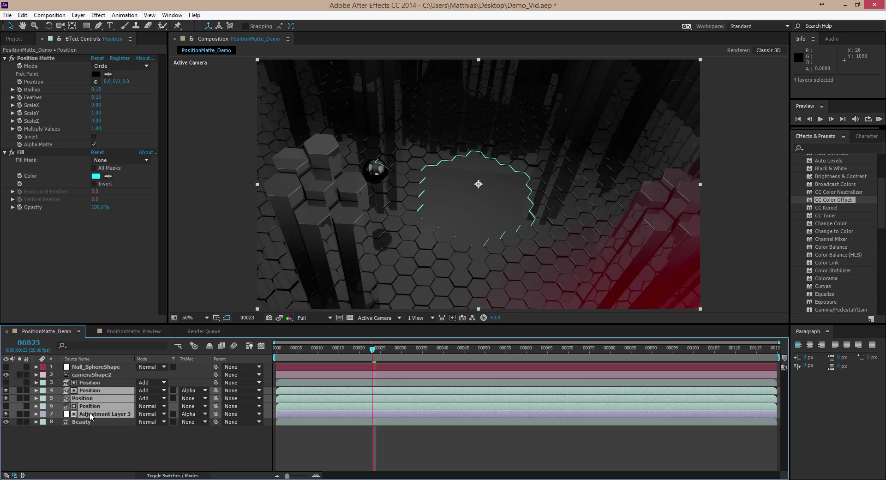
key("Delete")
- Set the remaining Position layer's blending mode to Normal
left_click(88, 383)
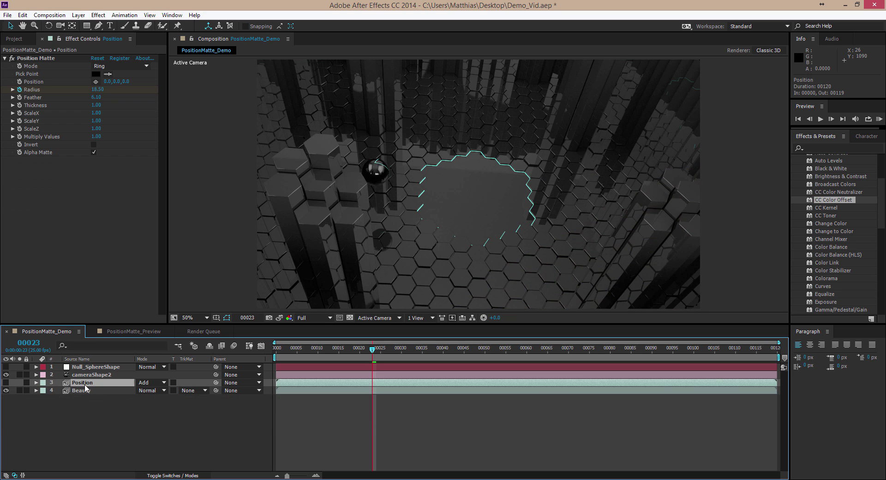
left_click(142, 383)
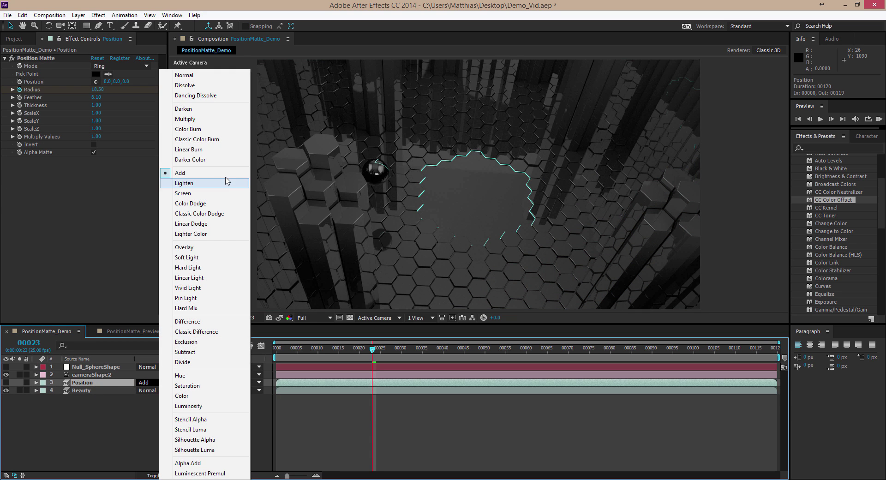
left_click(185, 75)
- Reset the layer's Position Matte to defaults, including its Radius animation, and make the layer visible
left_click(99, 66)
left_click(96, 61)
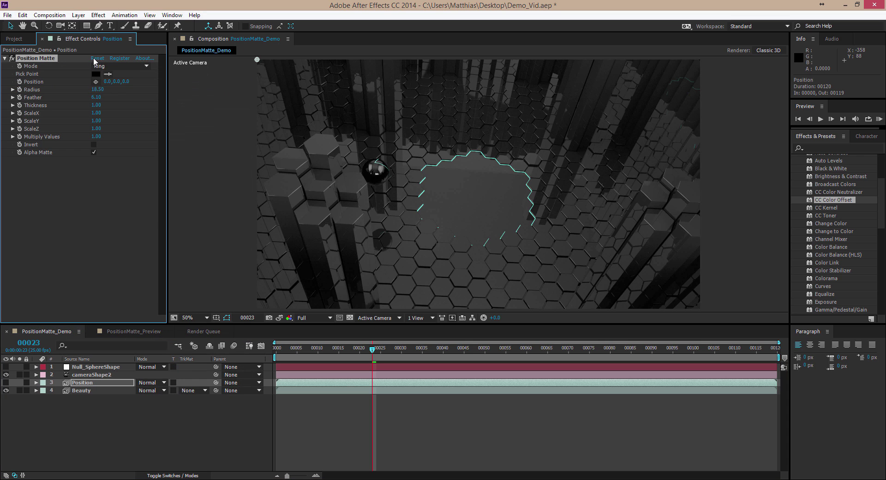
left_click(5, 383)
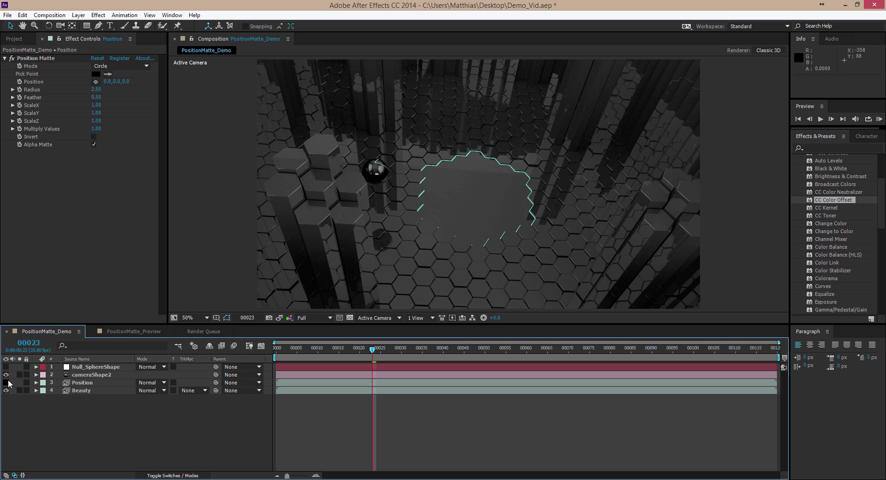
left_click(6, 383)
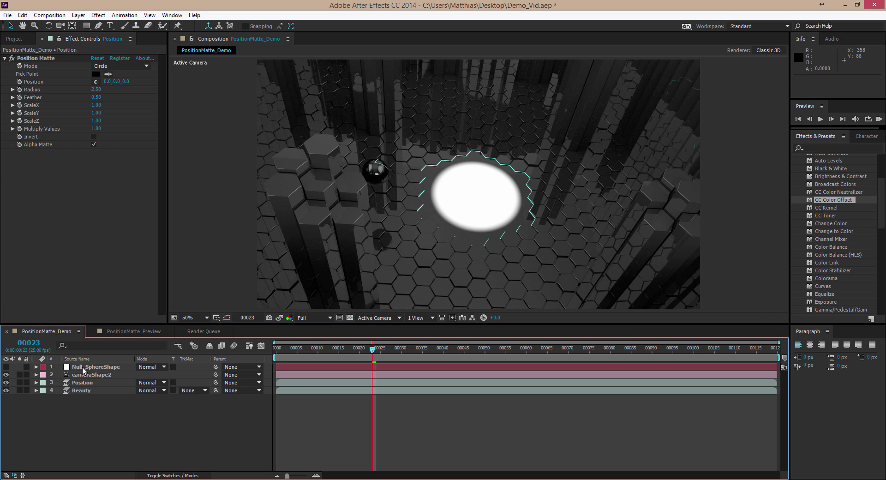
- Make the Null_SphereShape layer visible and reveal its Position keyframes at frame 26
left_click(83, 368)
left_click(5, 367)
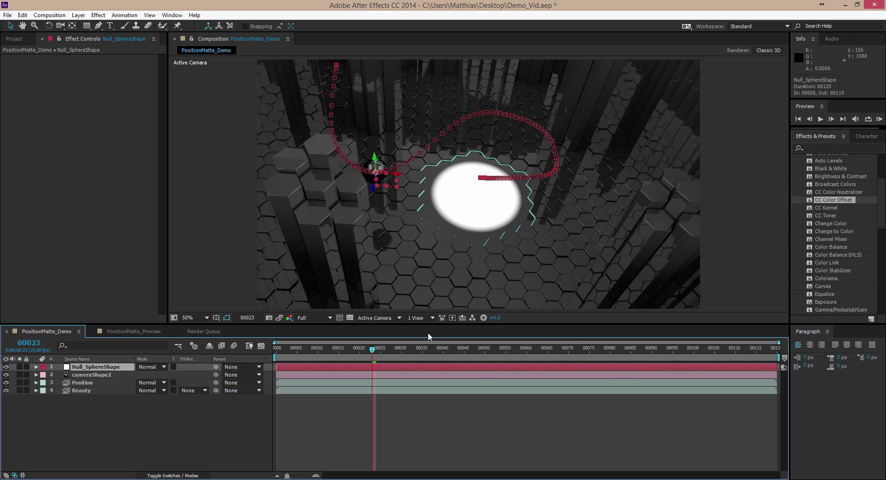
mouse_move(378, 354)
left_mouse_down()
mouse_move(298, 356)
mouse_move(474, 356)
mouse_move(366, 352)
mouse_move(385, 357)
left_mouse_up()
key("p")
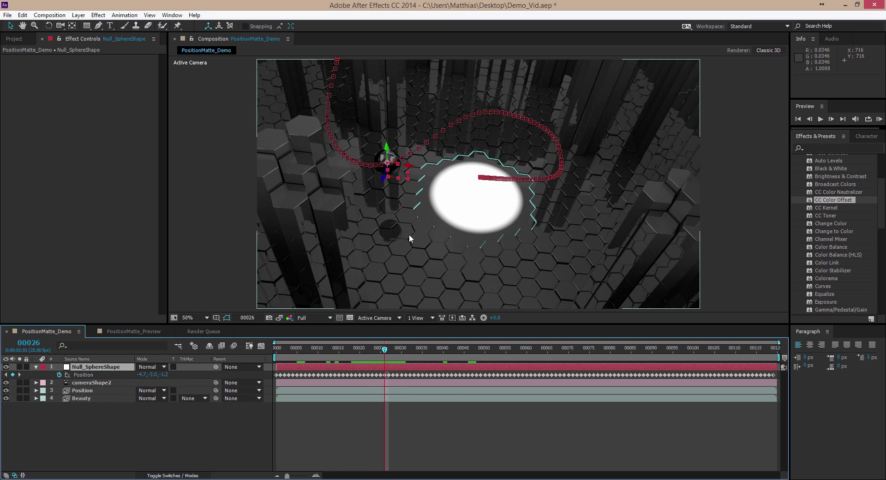
left_click(42, 431)
- Link the Position Matte's Position to Null_SphereShape's position with the expression thisComp.layer("Null_SphereShape").transform.position; and check it at frame 40
left_click(77, 391)
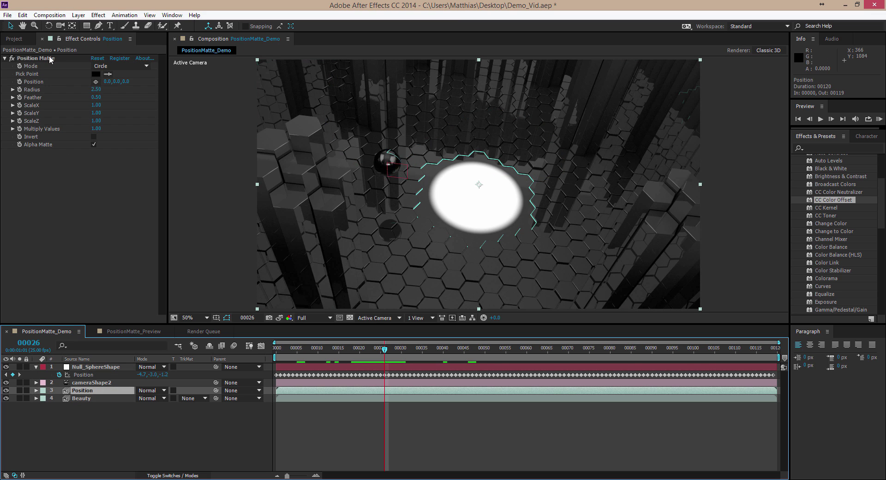
left_click(19, 81, "alt")
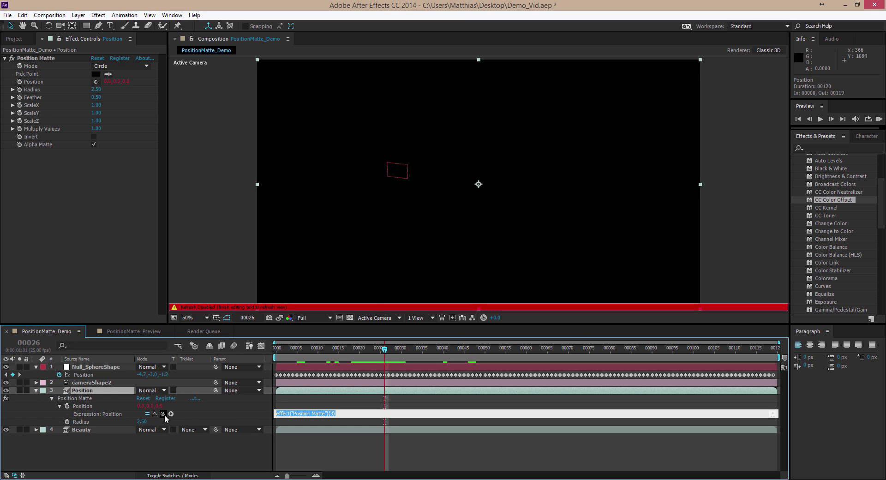
left_click_drag(91, 378, 86, 375)
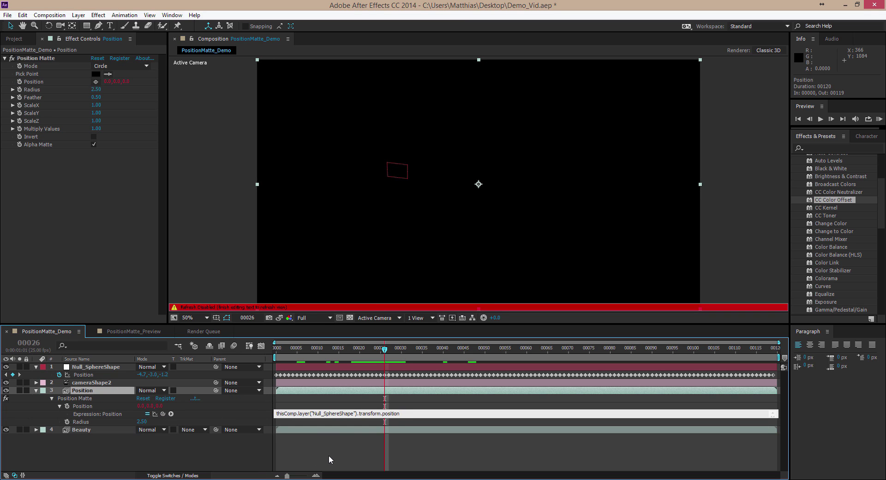
type(";")
left_click(259, 449)
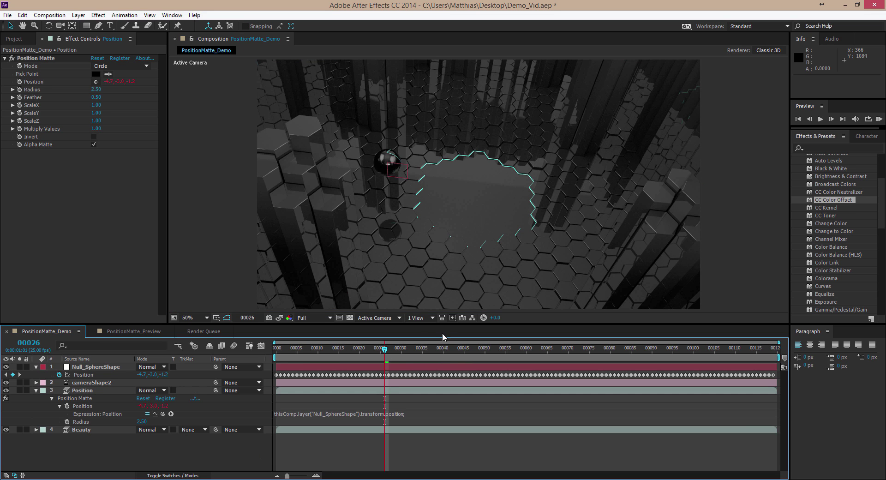
left_click_drag(393, 348, 441, 355)
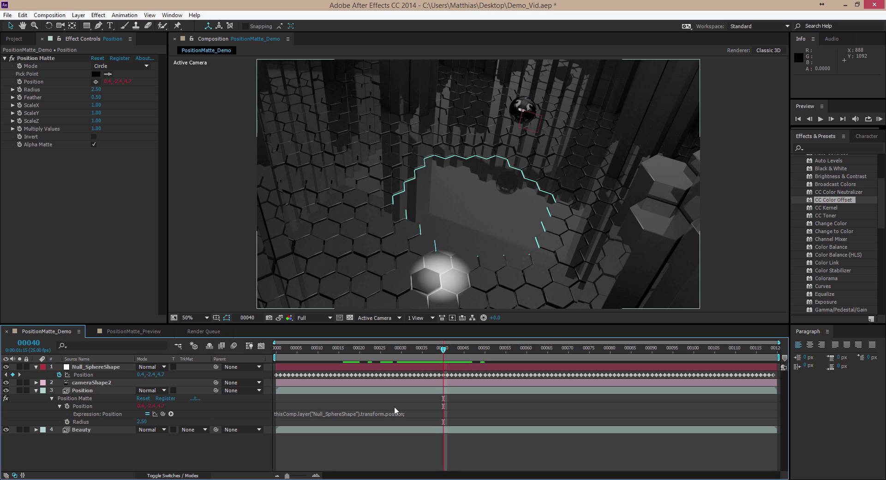
- Store the linked null position in variable a and return it as [a[0],a[1],a[2]]; on a second expression line
left_click(281, 413)
left_click(278, 413)
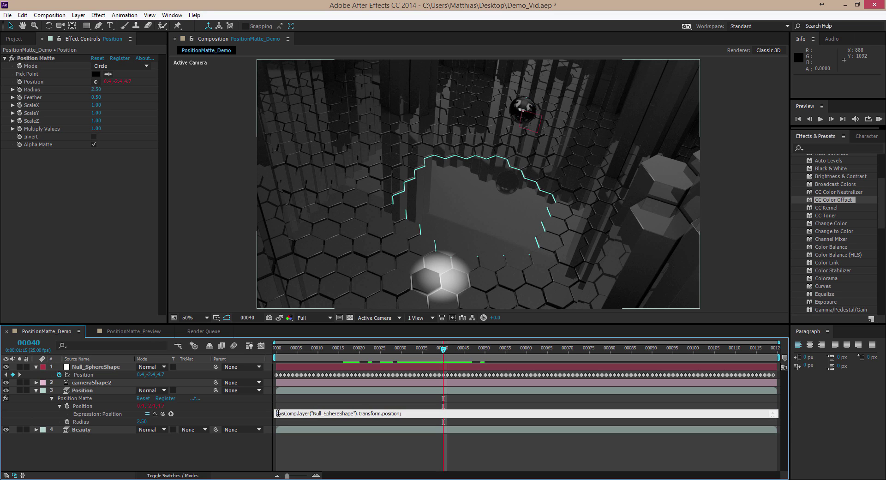
type("a =")
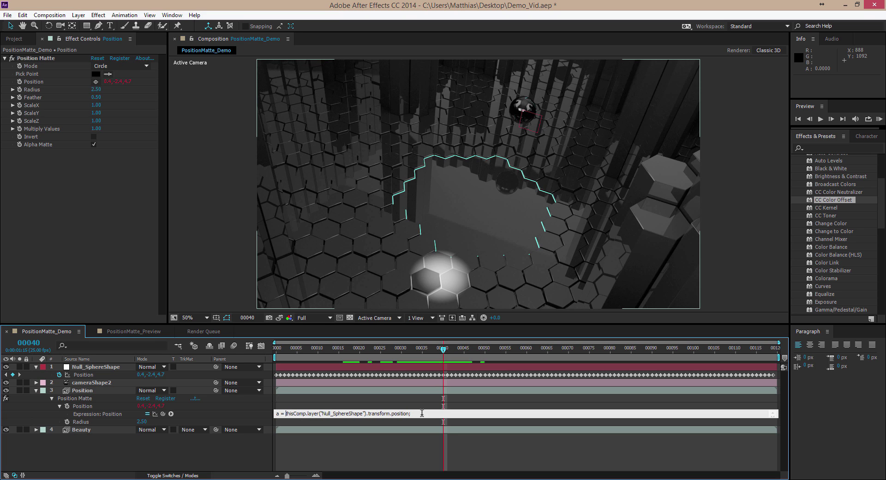
key("Return")
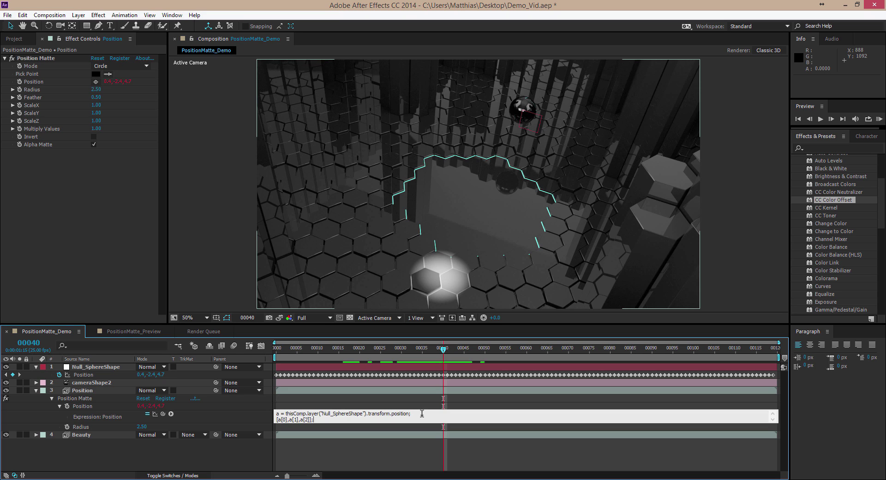
- Negate the Y and Z components so the expression returns [a[0],-a[1],-a[2]]; and check the matte at frame 10
left_click_drag(285, 413, 389, 409)
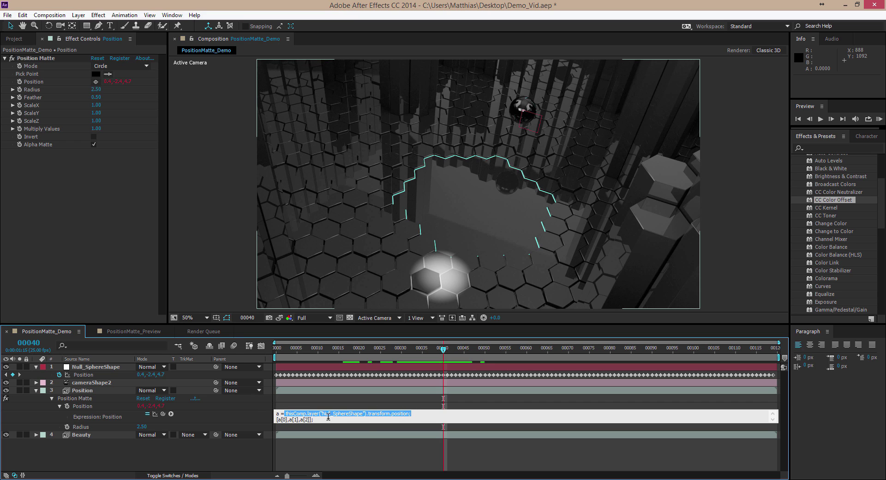
left_click(291, 431)
left_click(289, 420)
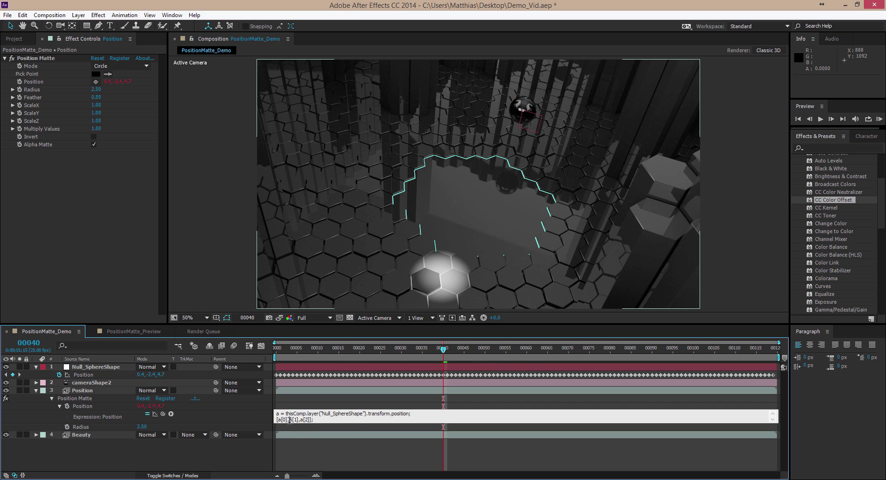
type("-")
type("-")
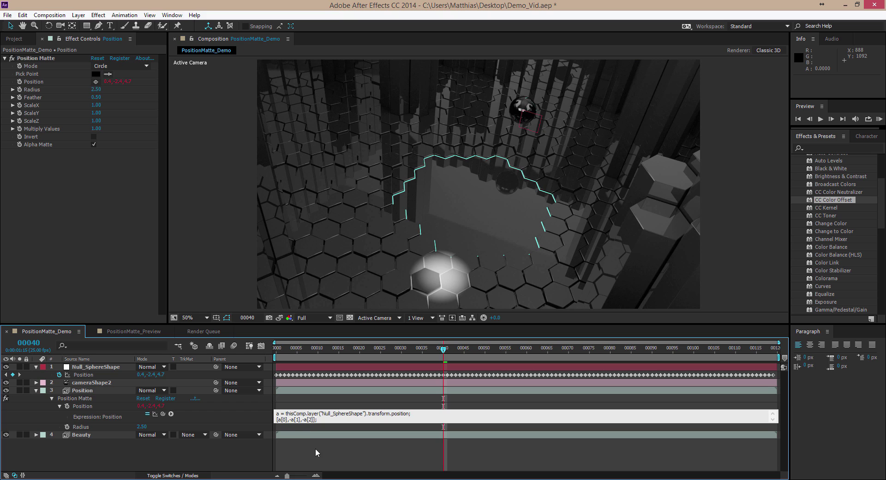
left_click(316, 449)
left_click_drag(415, 356, 319, 364)
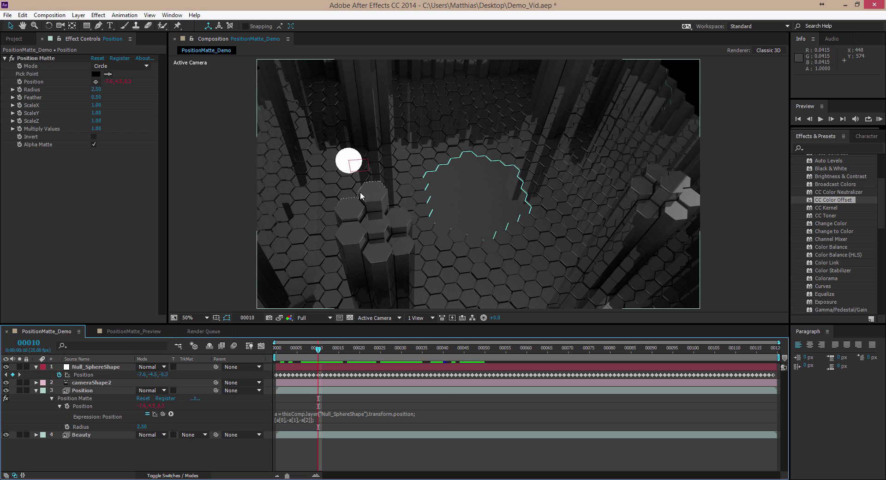
- Add the Simple Choker matte effect to the Position layer
left_click(82, 391)
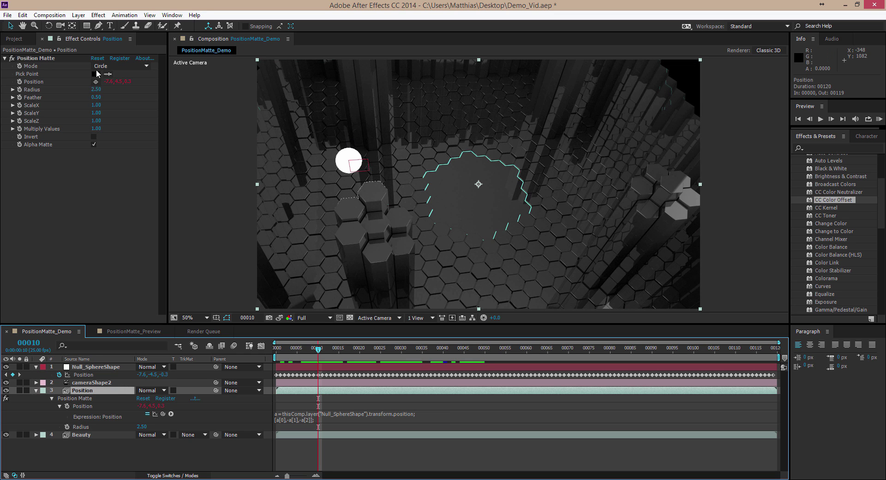
left_click(98, 15)
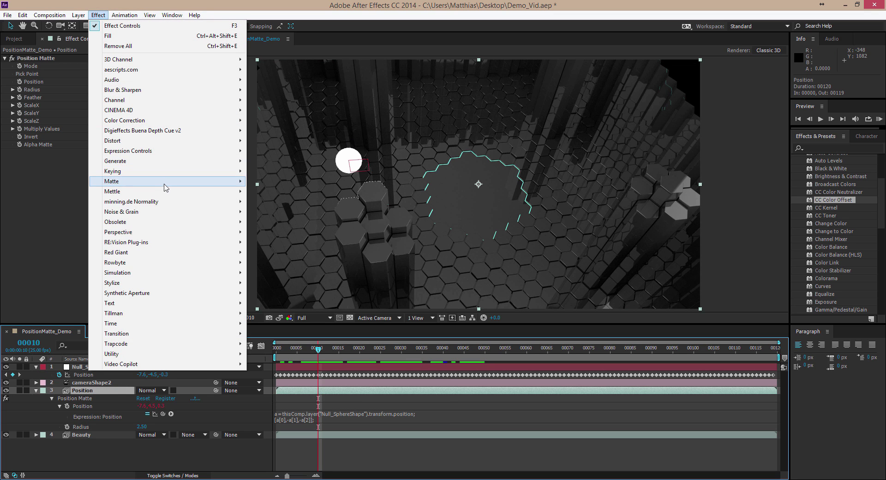
mouse_move(166, 185)
left_click(278, 222)
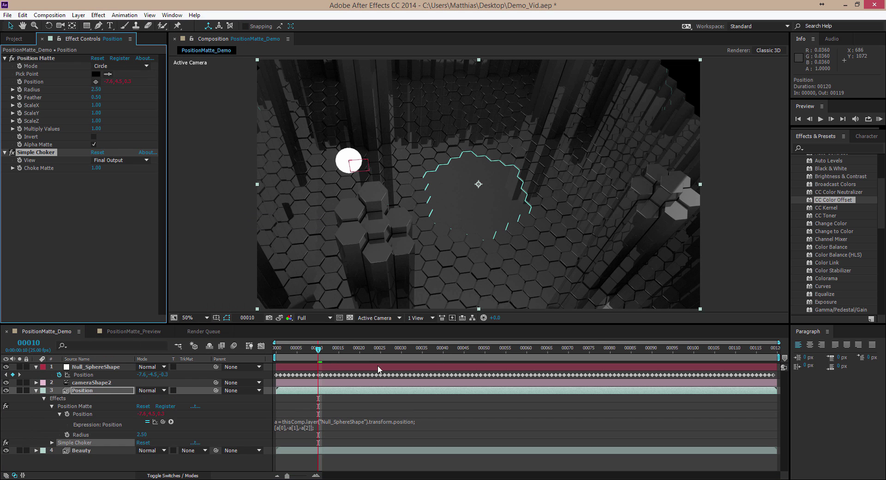
- Raise the Position Matte's Radius to 5.30 and Feather to 4.30, and preview the animation up to frame 36
left_click(83, 400)
left_click_drag(96, 100, 112, 93)
key("space")
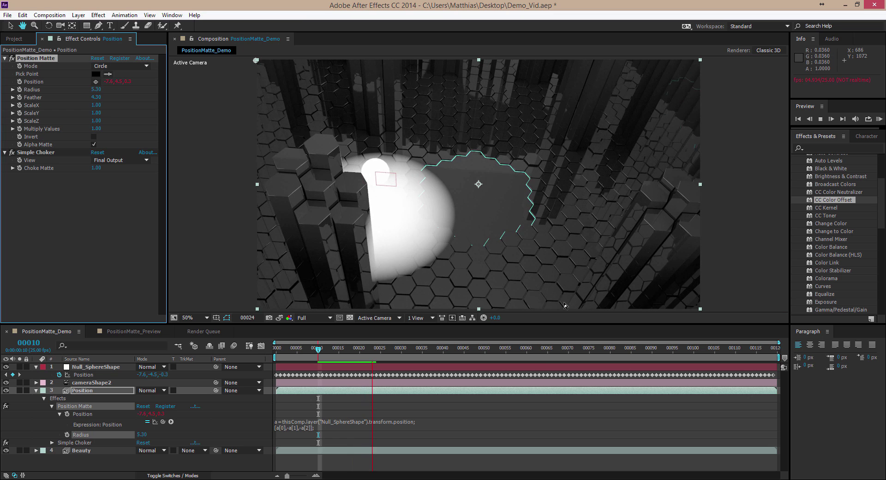
key("space")
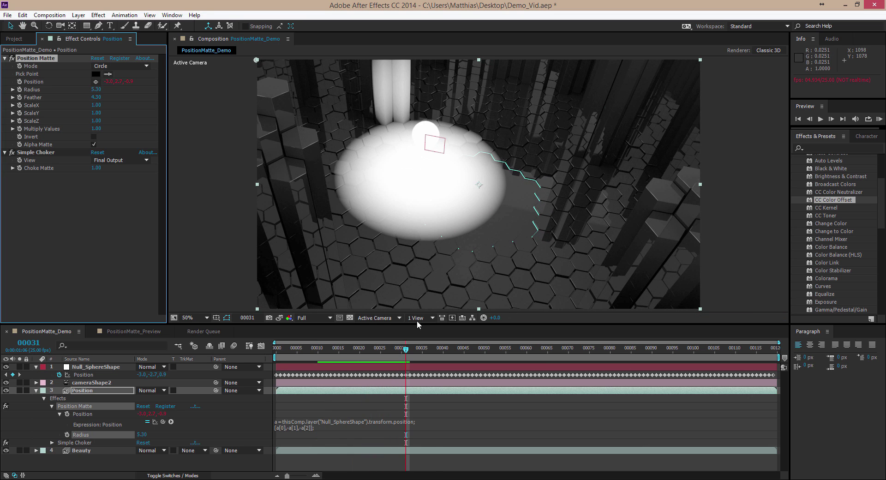
mouse_move(433, 349)
left_mouse_down()
mouse_move(544, 350)
mouse_move(275, 356)
mouse_move(490, 352)
mouse_move(356, 355)
mouse_move(427, 356)
left_mouse_up()
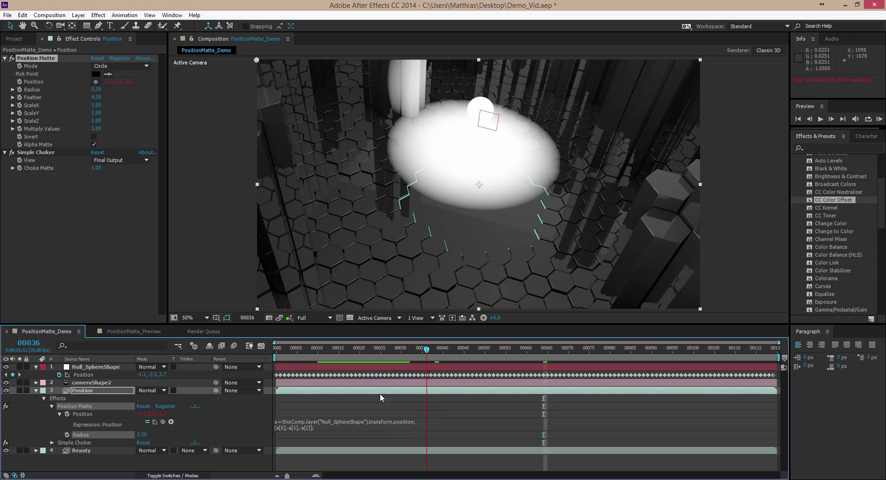
- Replace the expression's Y component with 0, giving [a[0],0,-a[2]];, and reduce the matte's Radius to 1.70, checking at frame 28
left_click(295, 428)
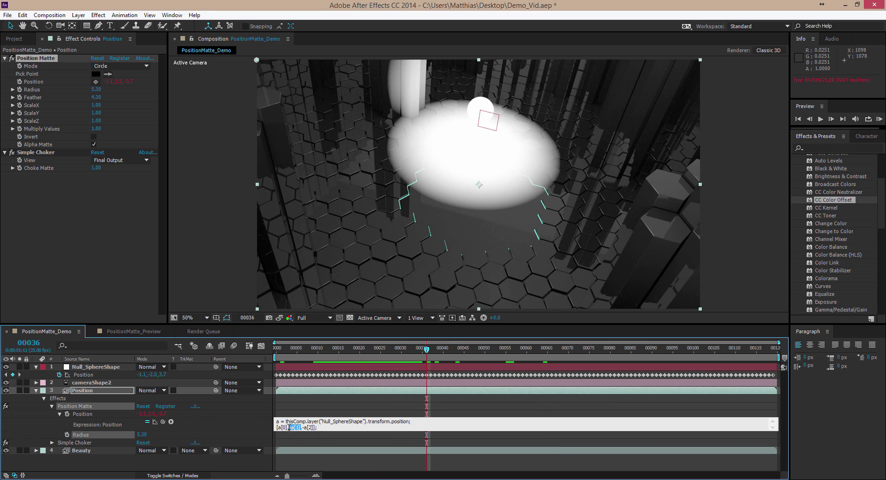
type("0")
left_click(335, 433)
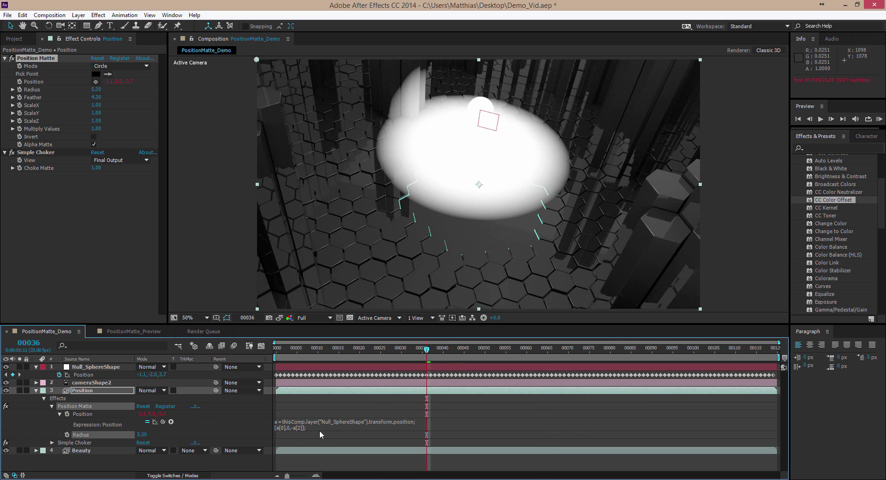
left_click_drag(96, 91, 82, 87)
left_click_drag(417, 353, 392, 331)
- Add a Fill effect in black (000000) to the Position layer and reduce the matte's Feather to 1.60, checking at frame 30
left_click(99, 15)
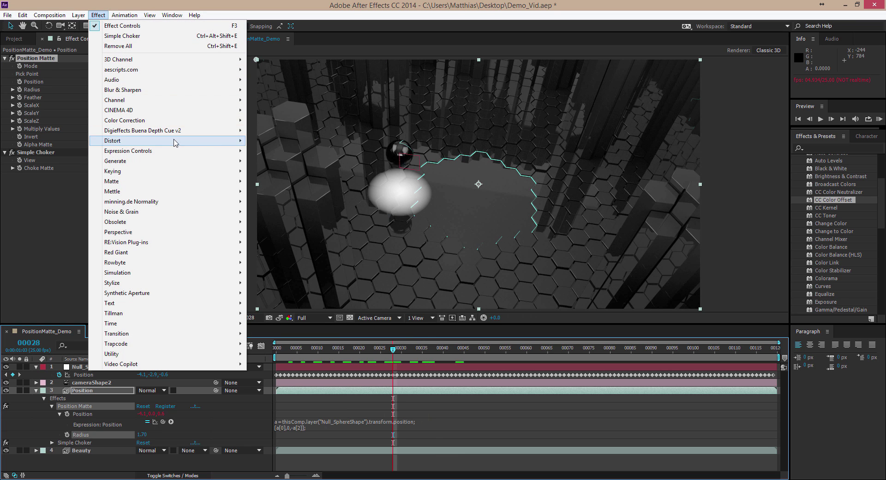
mouse_move(199, 161)
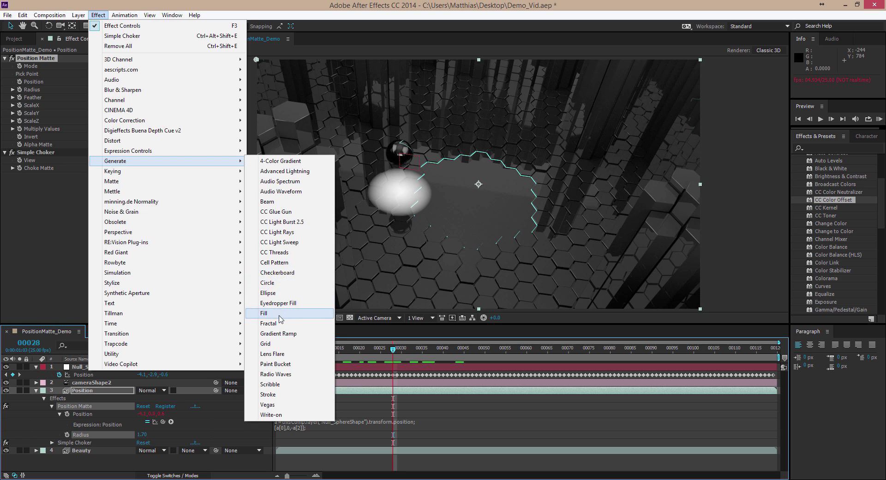
left_click(280, 314)
left_click(96, 200)
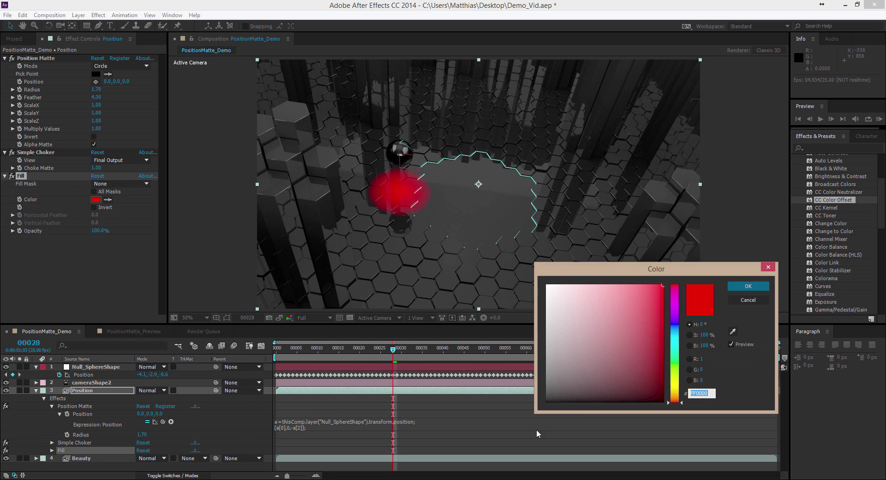
left_click_drag(575, 394, 510, 420)
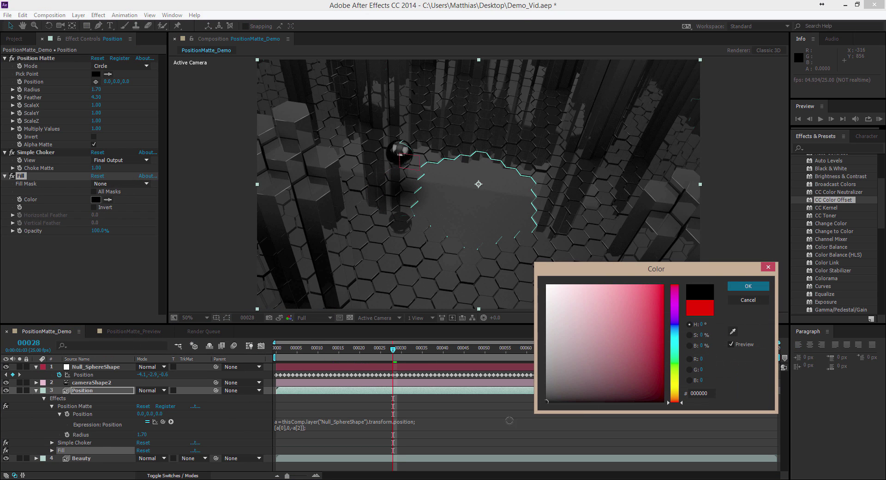
left_click(739, 290)
left_click_drag(97, 103, 76, 96)
mouse_move(397, 351)
left_mouse_down()
mouse_move(461, 350)
mouse_move(401, 350)
left_mouse_up()
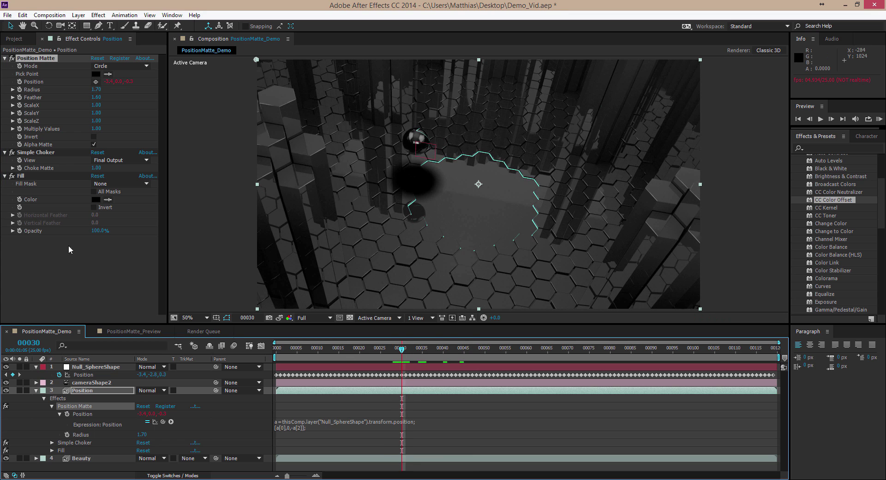
- Change the Fill effect's color to light cyan
left_click(33, 178)
left_click(94, 199)
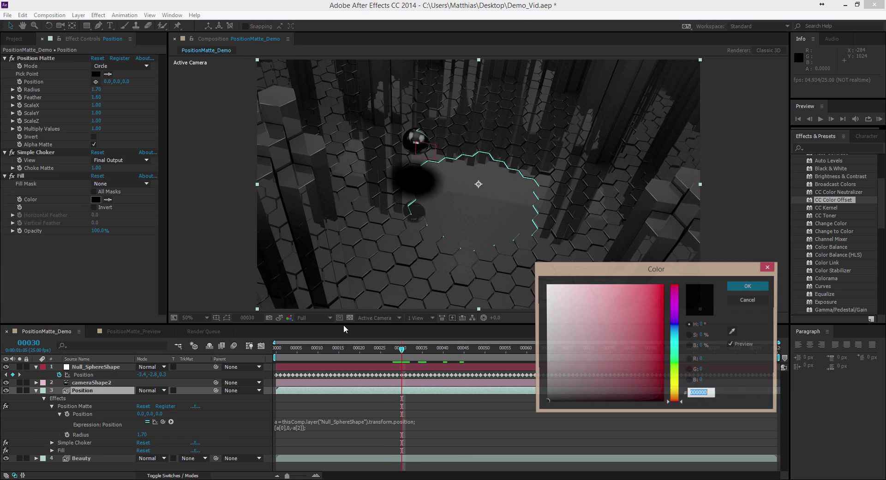
left_click(675, 340)
left_click(650, 285)
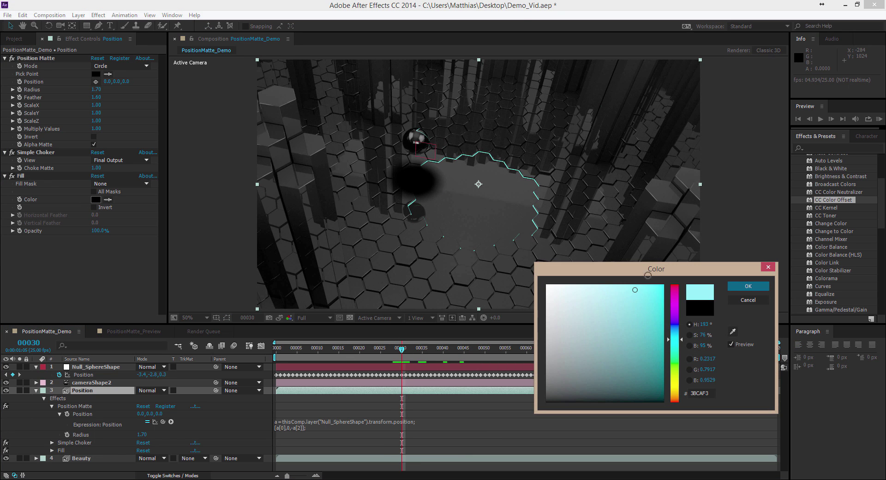
left_click(743, 287)
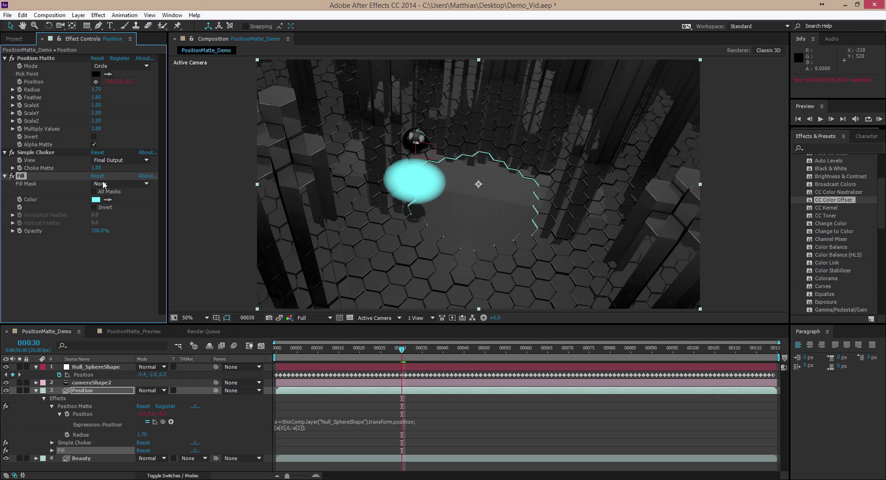
- Raise the matte's Feather to 14.40 and adjust its Radius to 1.70, previewing the glow up to frame 119
left_click_drag(97, 97, 159, 100)
left_click_drag(96, 89, 103, 89)
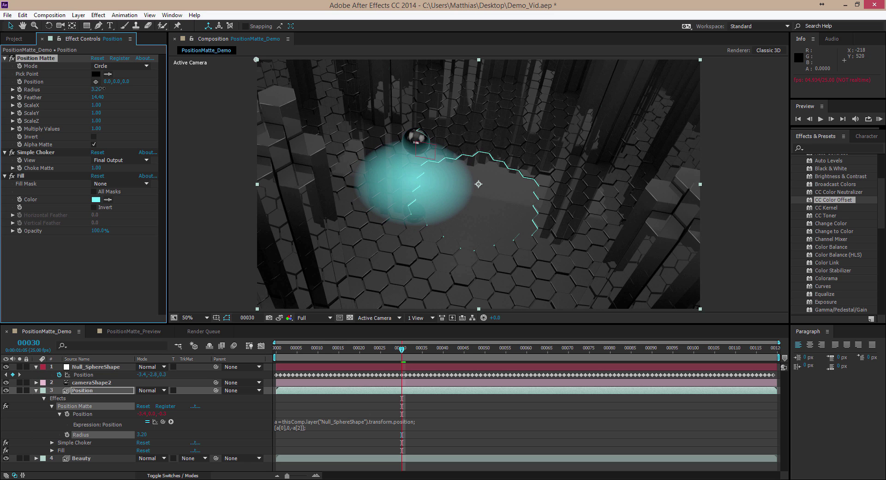
key("space")
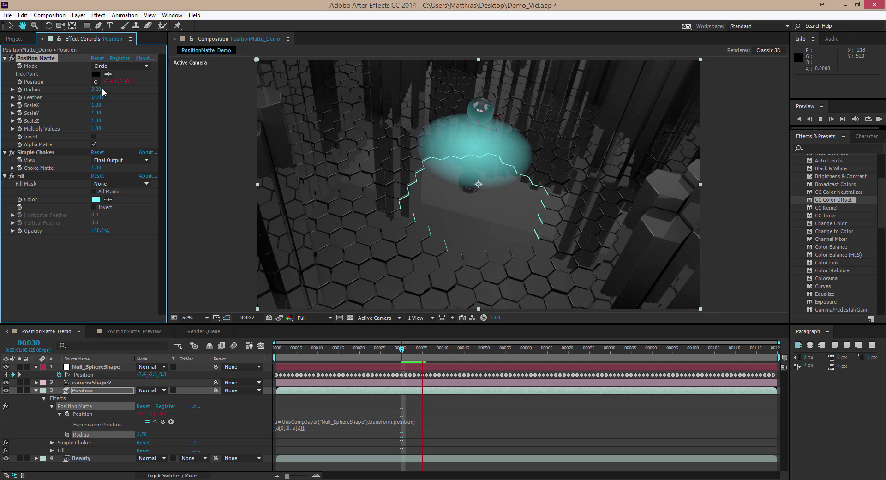
left_click_drag(99, 91, 104, 89)
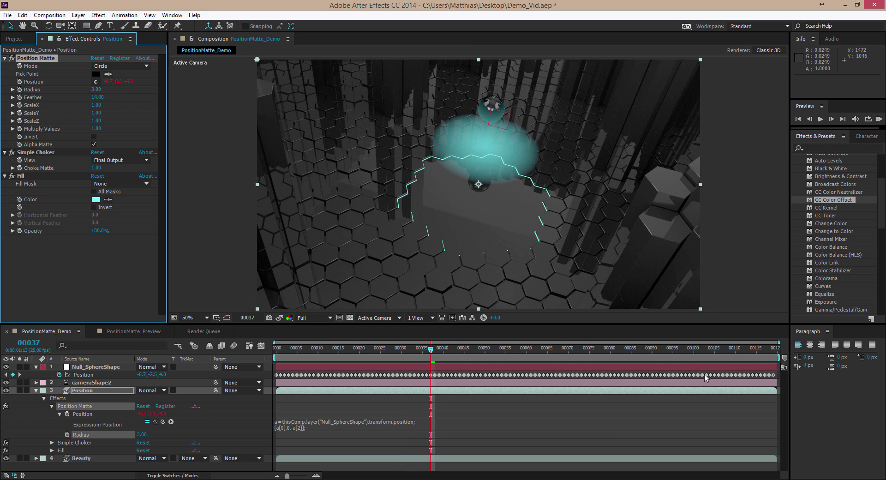
left_click_drag(741, 354, 774, 351)
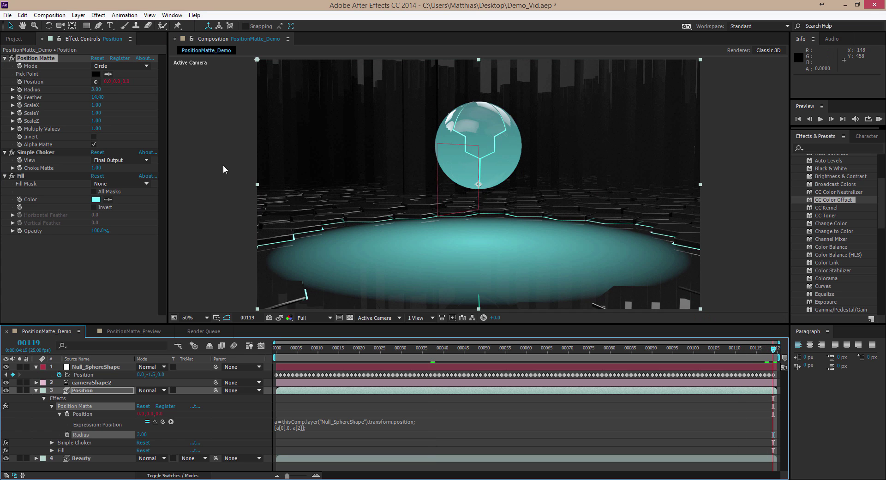
left_click_drag(96, 91, 89, 91)
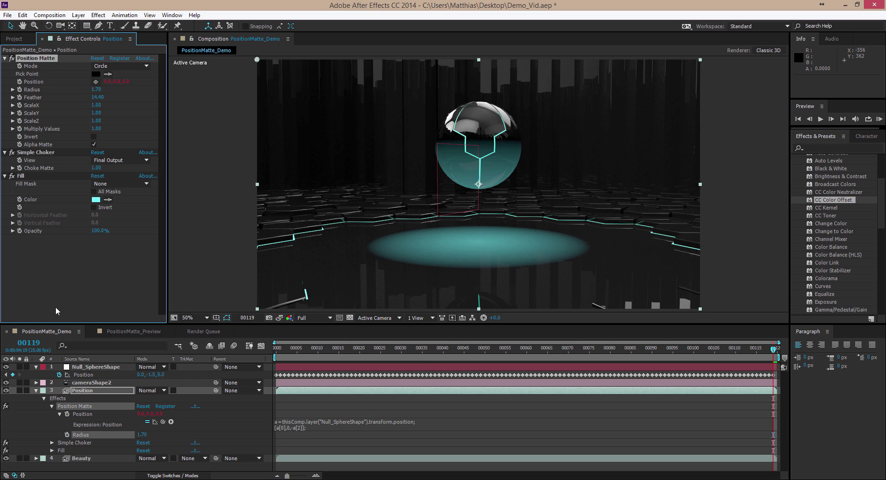
- Collapse the Position layer's properties, keep the layer selected and go to frame 29
left_click(36, 391)
left_click(92, 391)
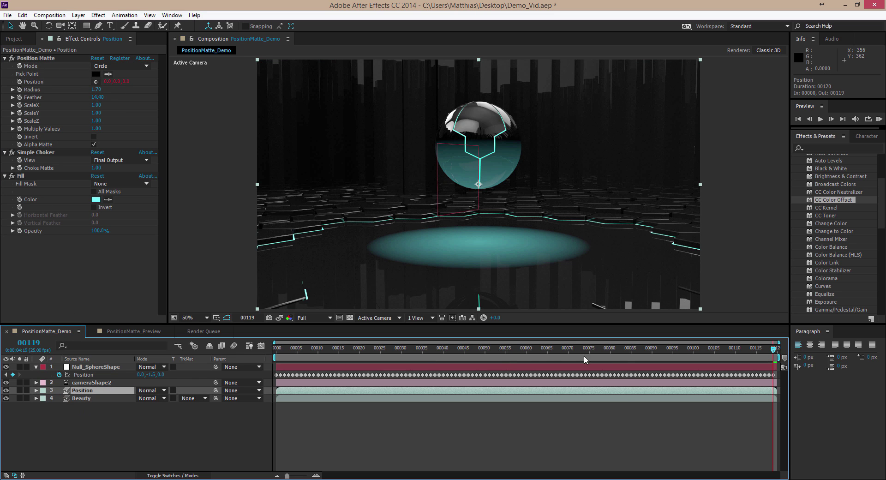
left_click_drag(598, 351, 488, 356)
left_click_drag(478, 353, 397, 354)
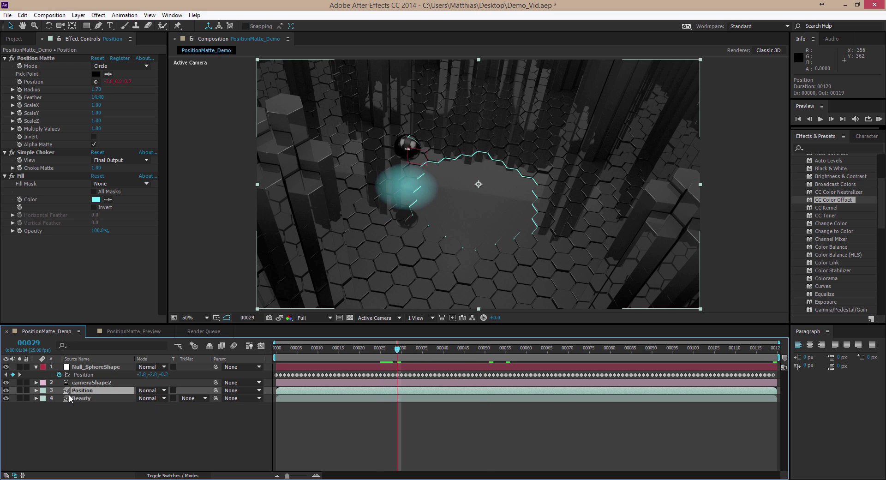
- Duplicate the Position layer and delete the expression on the copy's Position Matte Position property
key("ctrl+d")
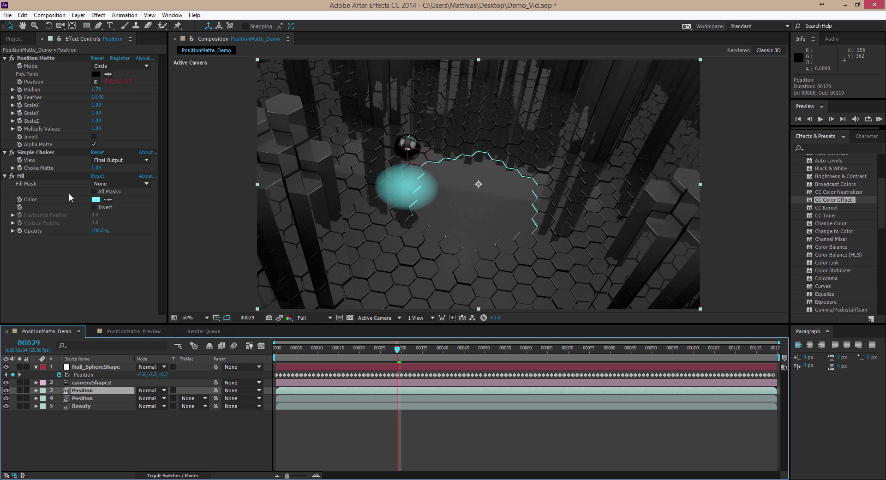
key("e")
key("e")
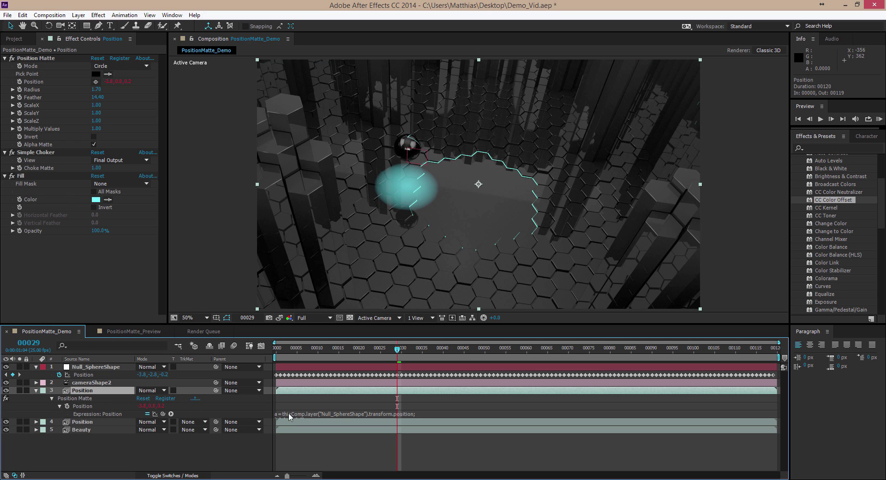
left_click(290, 415)
key("BackSpace")
left_click(184, 466)
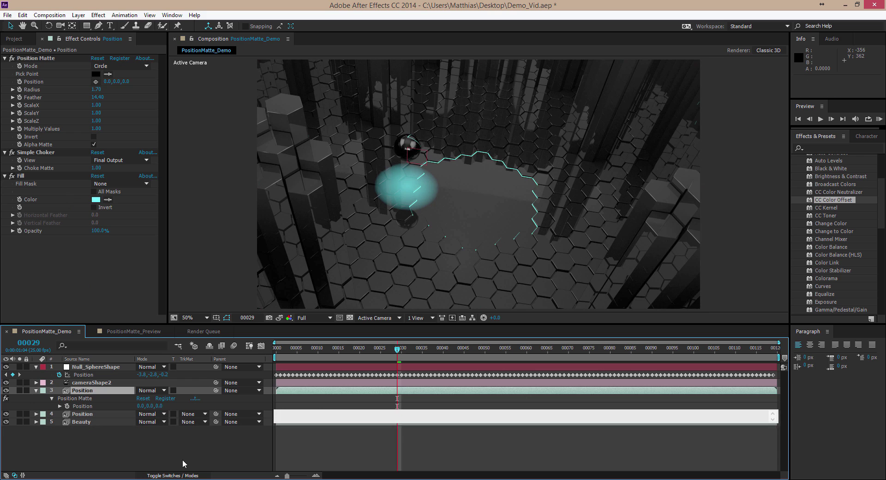
left_click(79, 392)
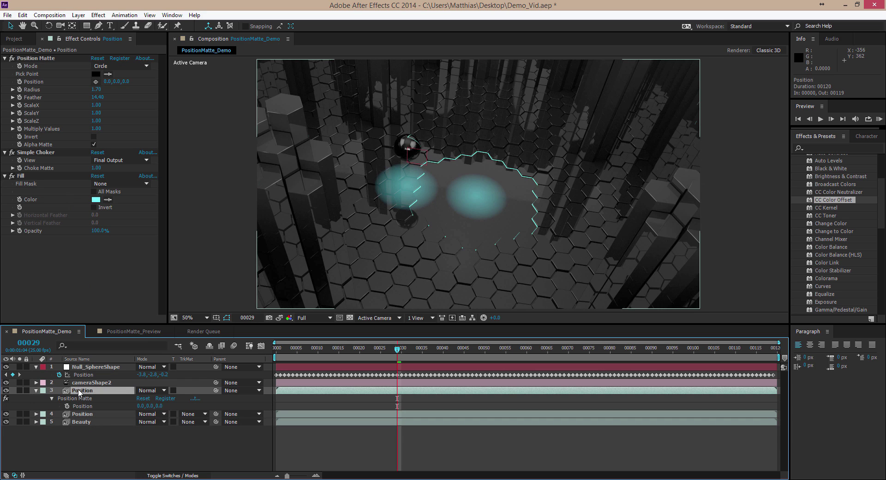
- Reset the duplicate's Position Matte and switch it to Rays mode, with Frequency 8.91 and Offset 1.20
left_click(97, 59)
left_click(98, 66)
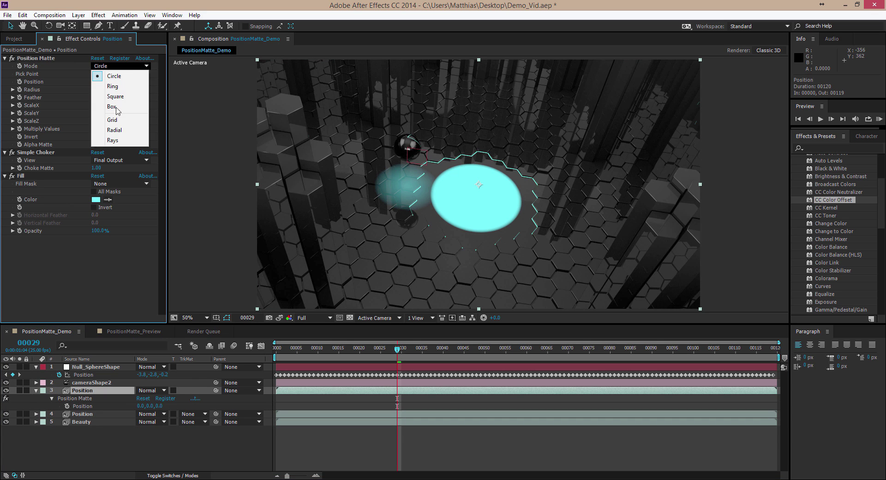
left_click(114, 140)
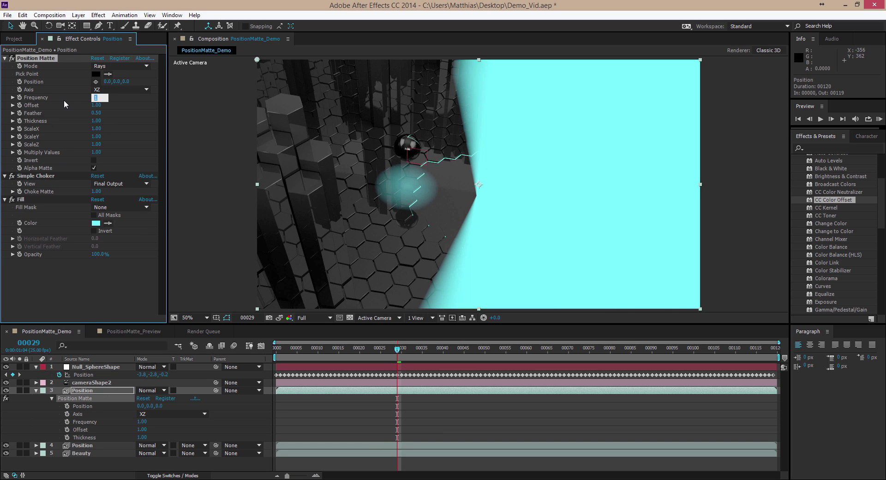
type(".25")
key("Return")
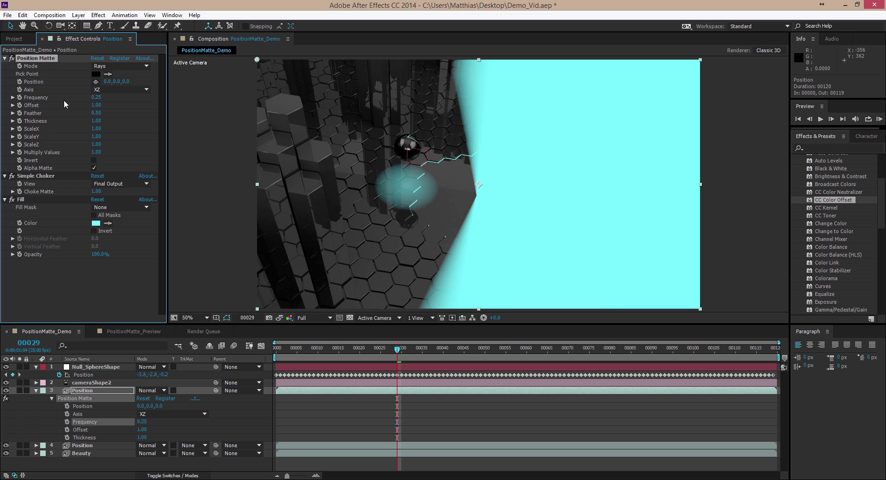
mouse_move(94, 105)
left_mouse_down()
mouse_move(125, 113)
mouse_move(105, 112)
left_mouse_up()
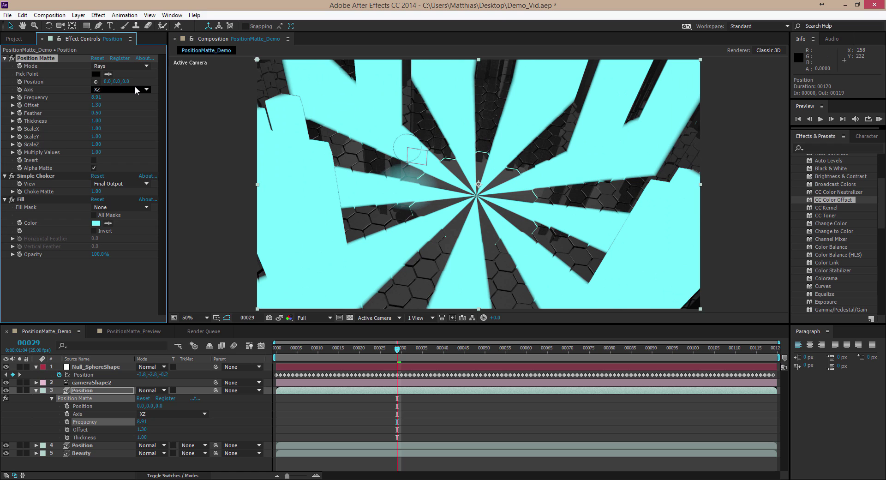
- Switch the rays' Axis to XY, set the matte's Y position to 2.0 and adjust Offset to 0.73
left_click(135, 89)
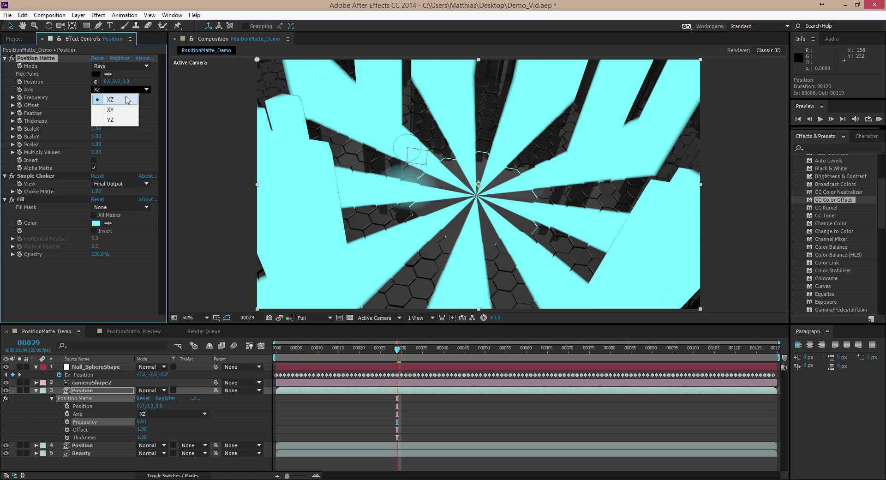
left_click(124, 110)
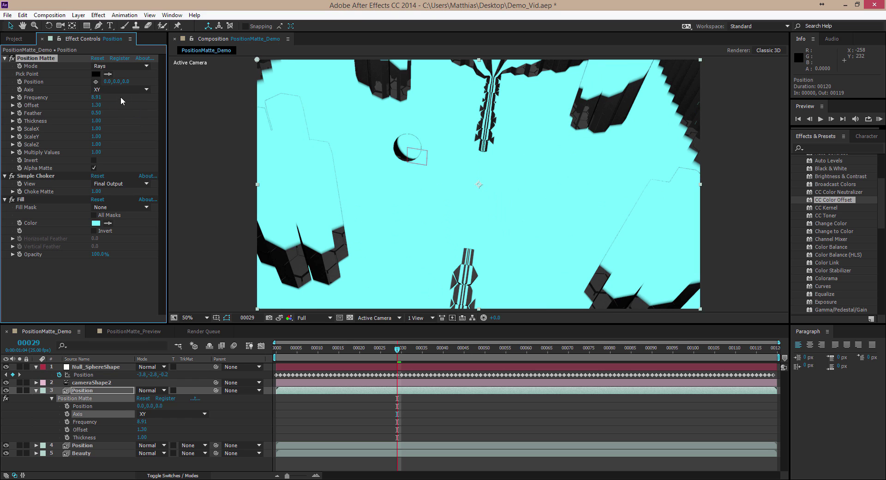
left_click(116, 82)
type("2")
key("Return")
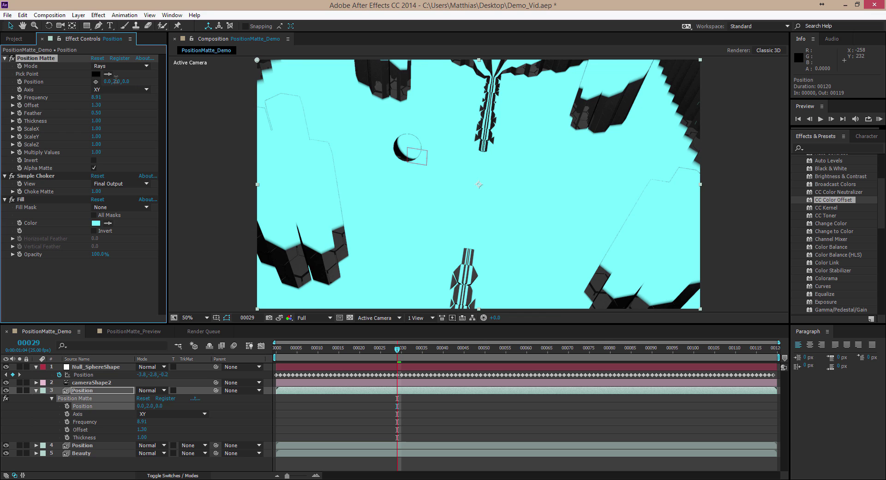
left_click_drag(97, 105, 43, 103)
- Switch the rays' Axis to YZ and vary Offset to 1.31 and 0.50, checking the result at frame 119
left_click(120, 89)
left_click(115, 126)
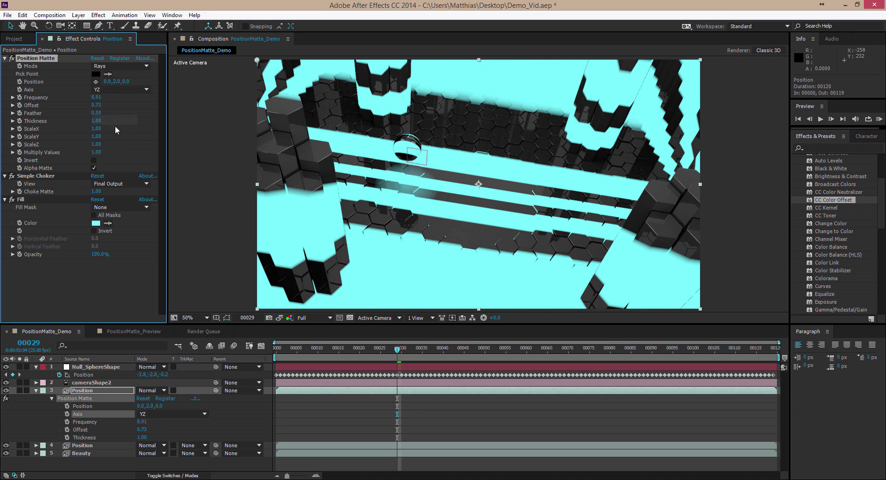
left_click_drag(96, 105, 141, 96)
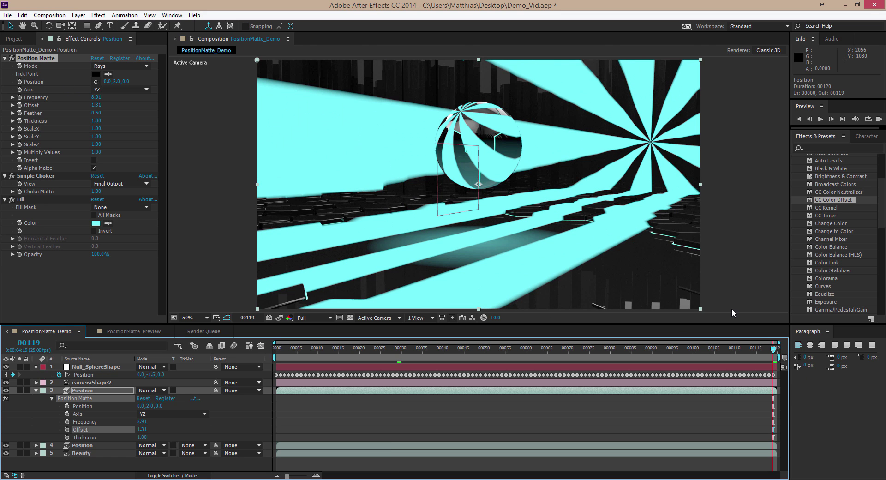
left_click_drag(95, 104, 53, 112)
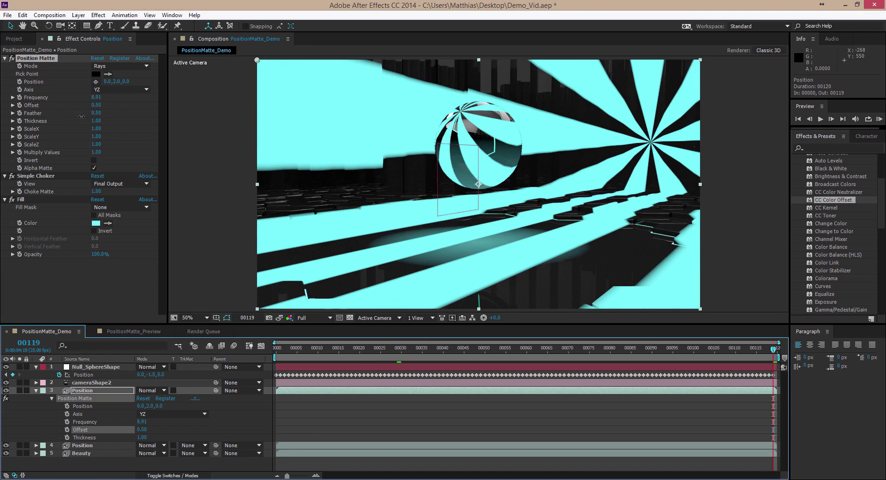
- Change the duplicate's matte Mode to Radial and adjust Frequency to 1.97 and Offset to -0.78
left_click(104, 70)
left_click(121, 130)
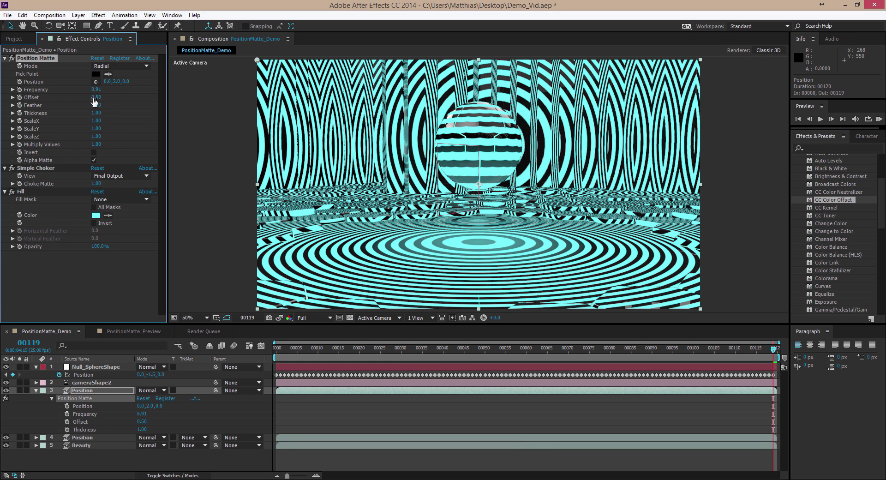
left_click_drag(86, 89, 77, 96)
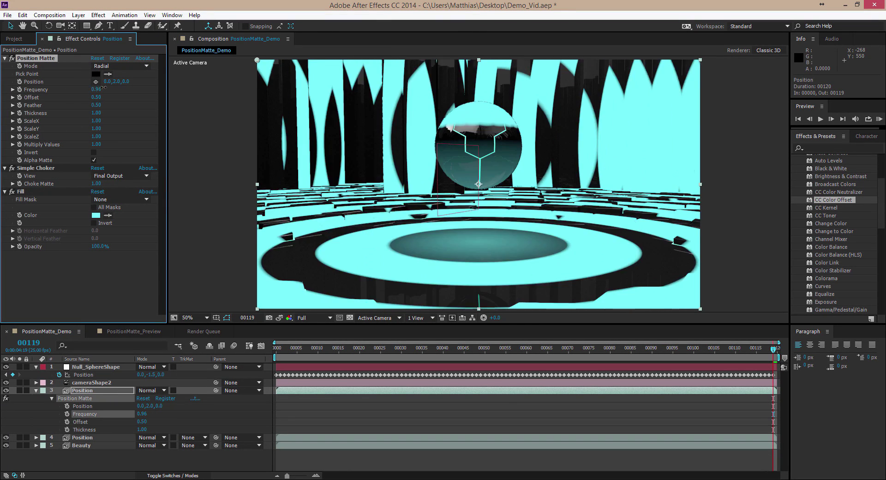
left_click_drag(118, 85, 27, 93)
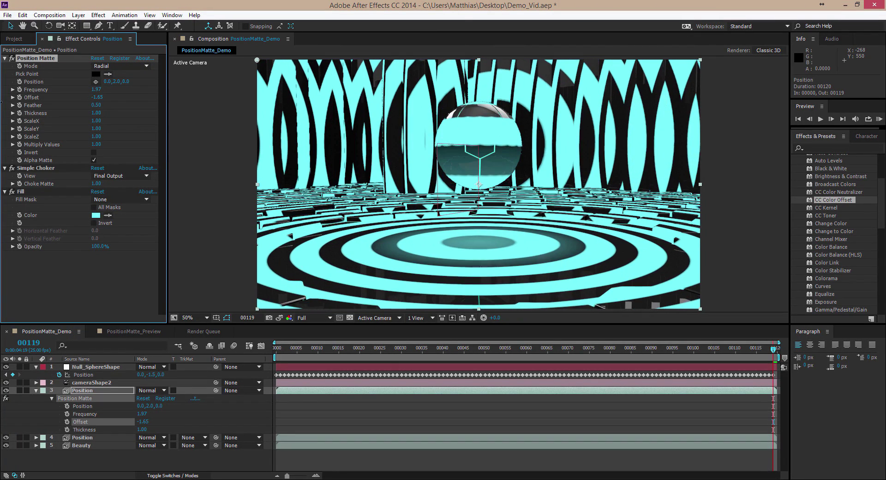
- Move the radial Position layer below the original Position layer and use the original as its alpha track matte
left_click(86, 392)
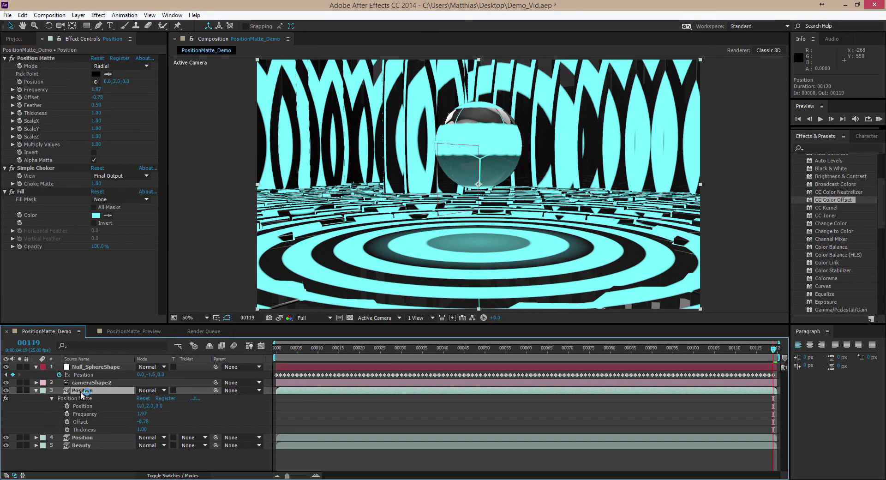
left_click_drag(85, 392, 93, 444)
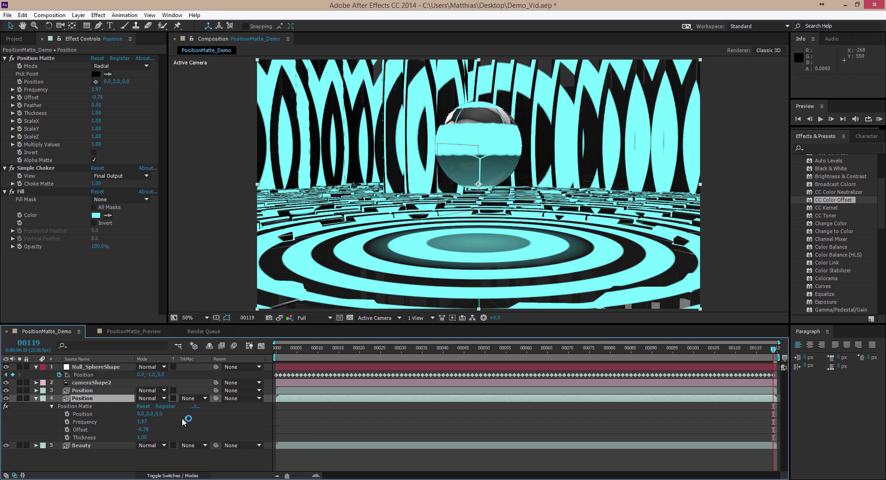
left_click(187, 398)
left_click(204, 416)
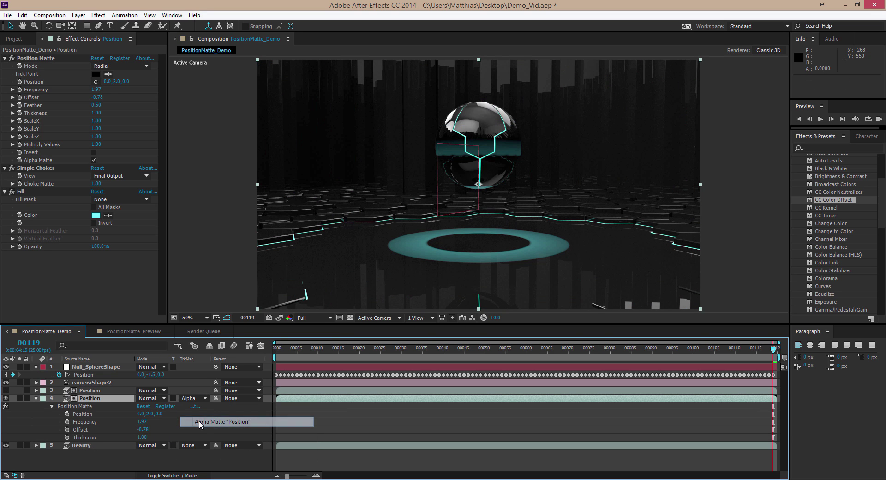
- Enlarge the circular matte on the upper Position layer and set the radial layer's Offset to -2.57
left_click(89, 390)
left_click_drag(95, 89, 78, 104)
left_click(103, 397)
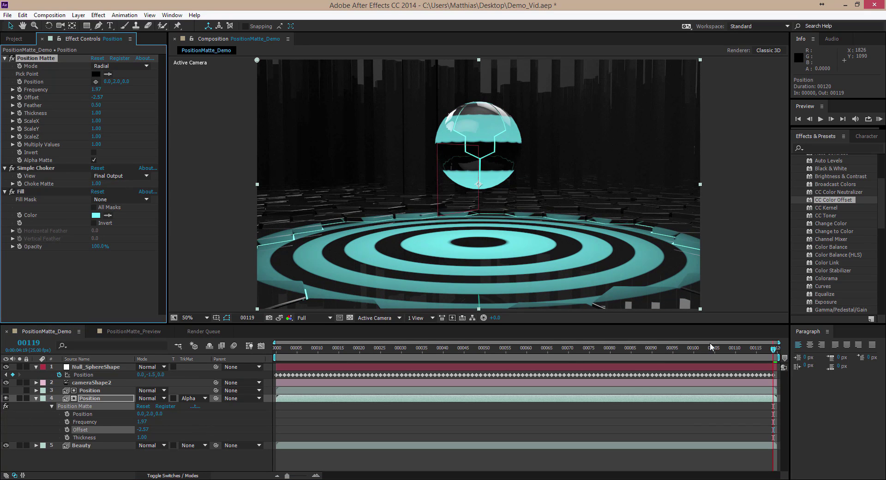
- Preview the matted rings at frames 67, 3 and 113, and show the project's contents
left_click_drag(686, 348, 556, 351)
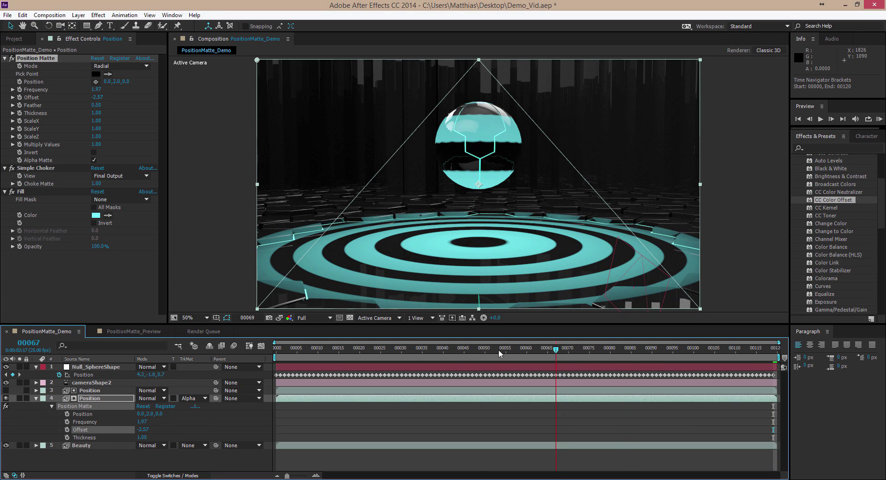
left_click_drag(356, 353, 288, 353)
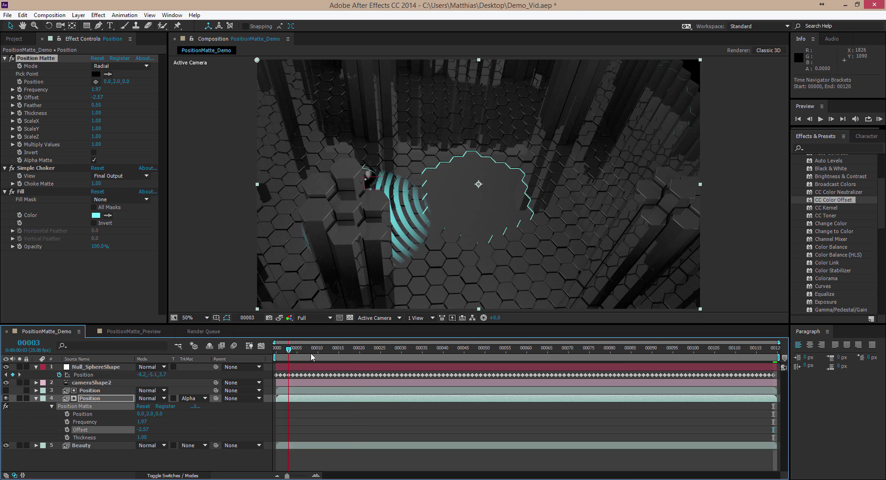
left_click_drag(414, 350, 748, 356)
left_click(8, 39)
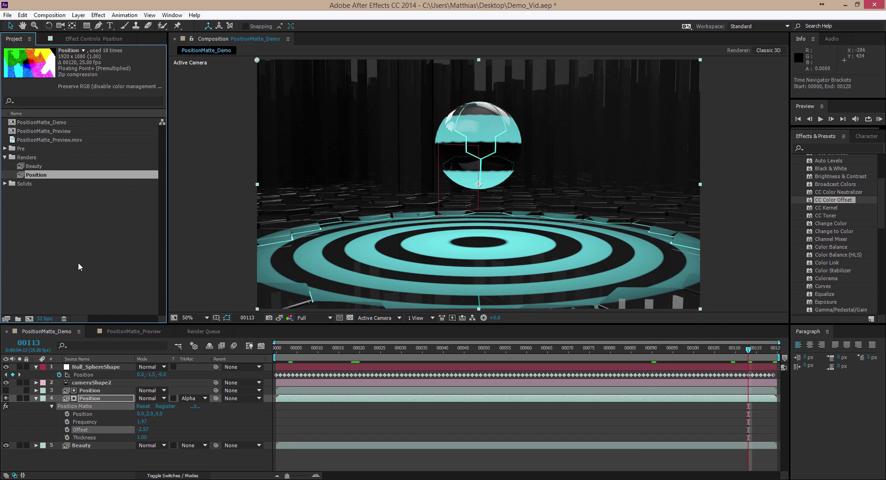